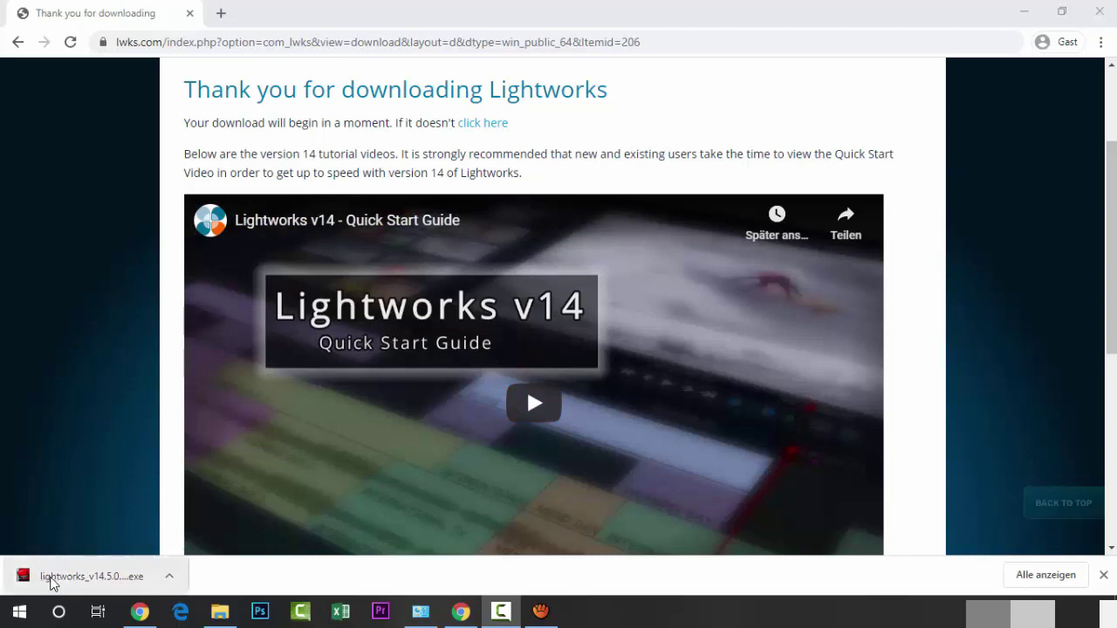
Launch the downloaded Lightworks installer and choose English as the installer language.
left_click(50, 581)
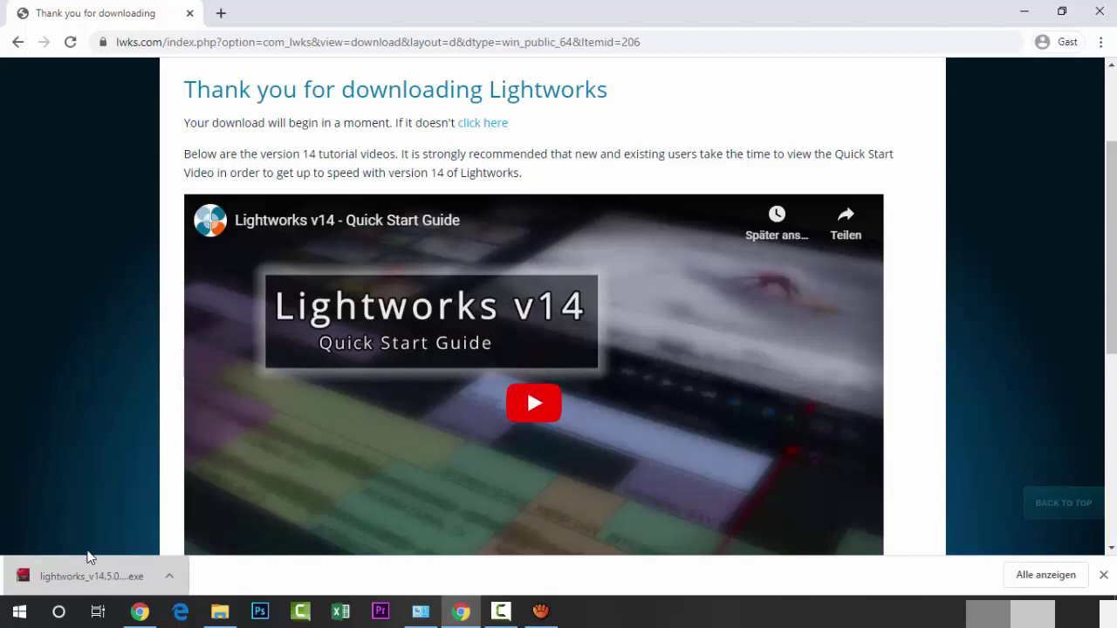
left_click(87, 557)
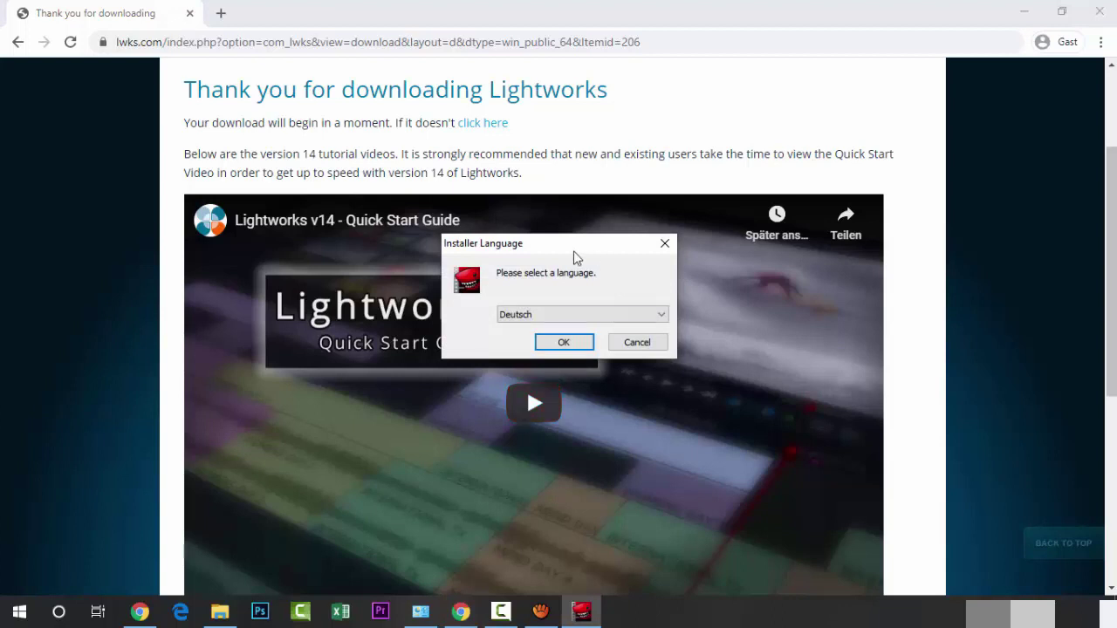
left_click(575, 315)
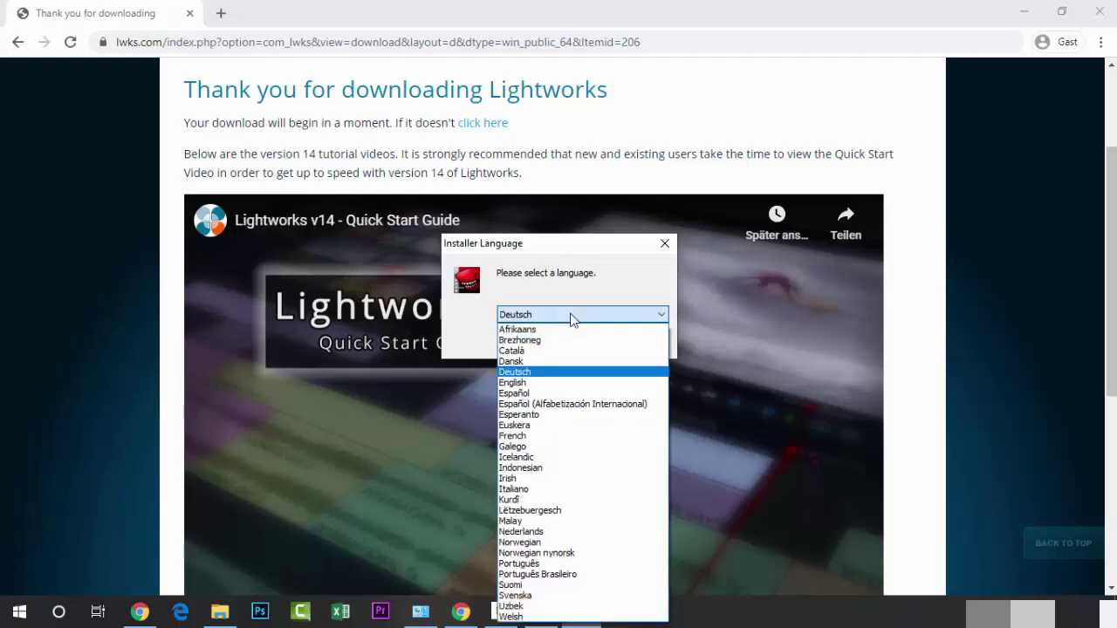
left_click(528, 383)
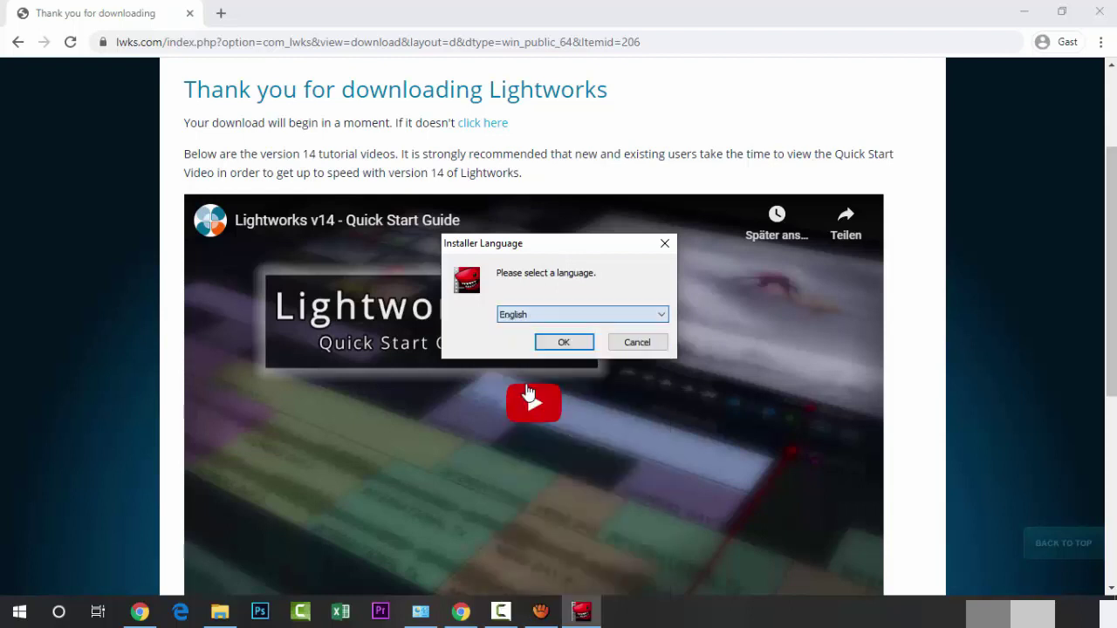
left_click(563, 344)
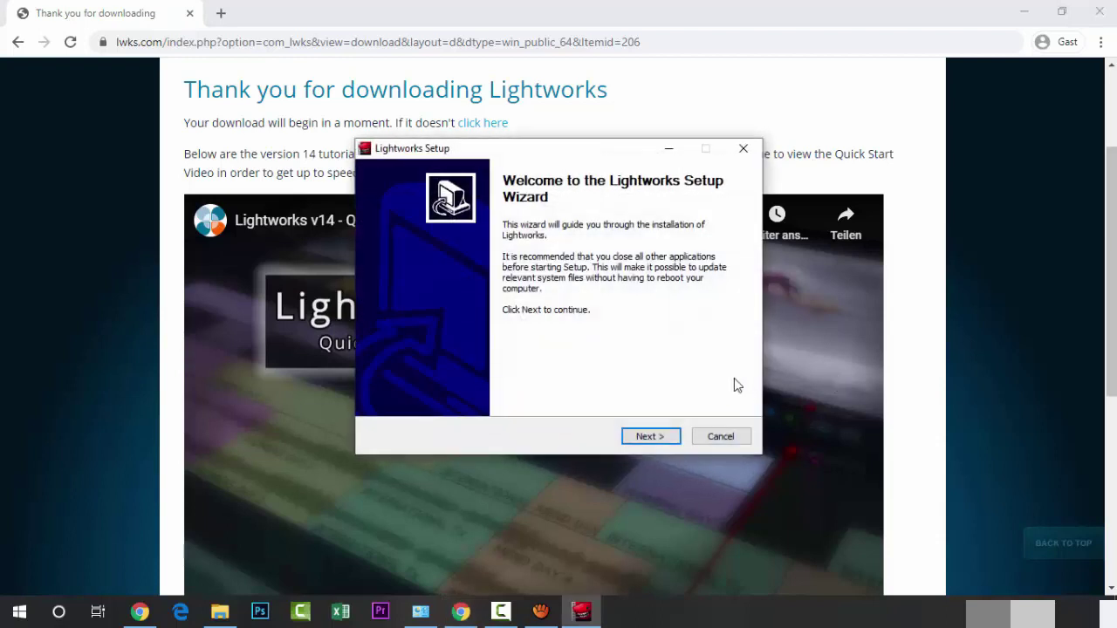
Continue past the setup wizard's welcome page and accept the terms of the License Agreement.
left_click(649, 438)
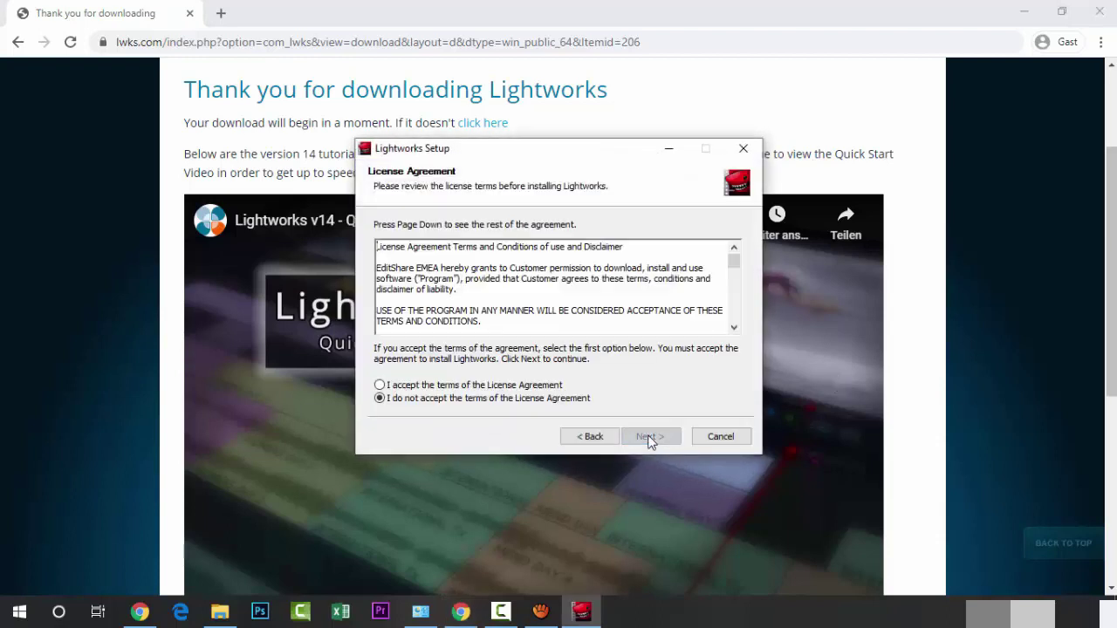
left_click(388, 388)
left_click(655, 441)
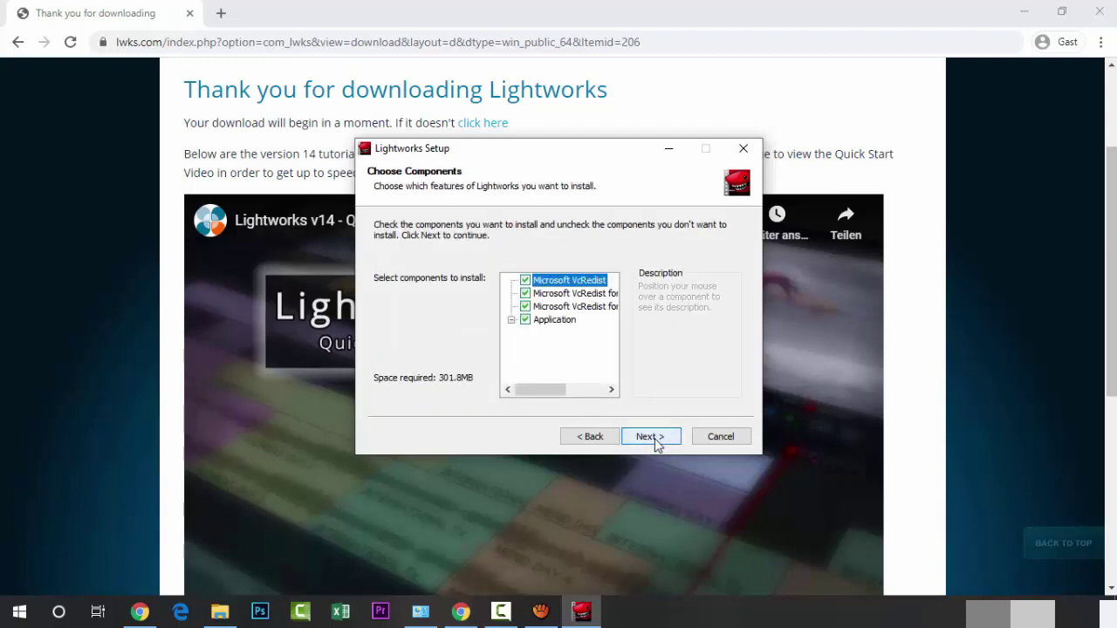
Install Lightworks with the default components, destination folder C:\Program Files\Lightworks\ and Start Menu folder Lightworks, and finish the wizard.
left_click(651, 437)
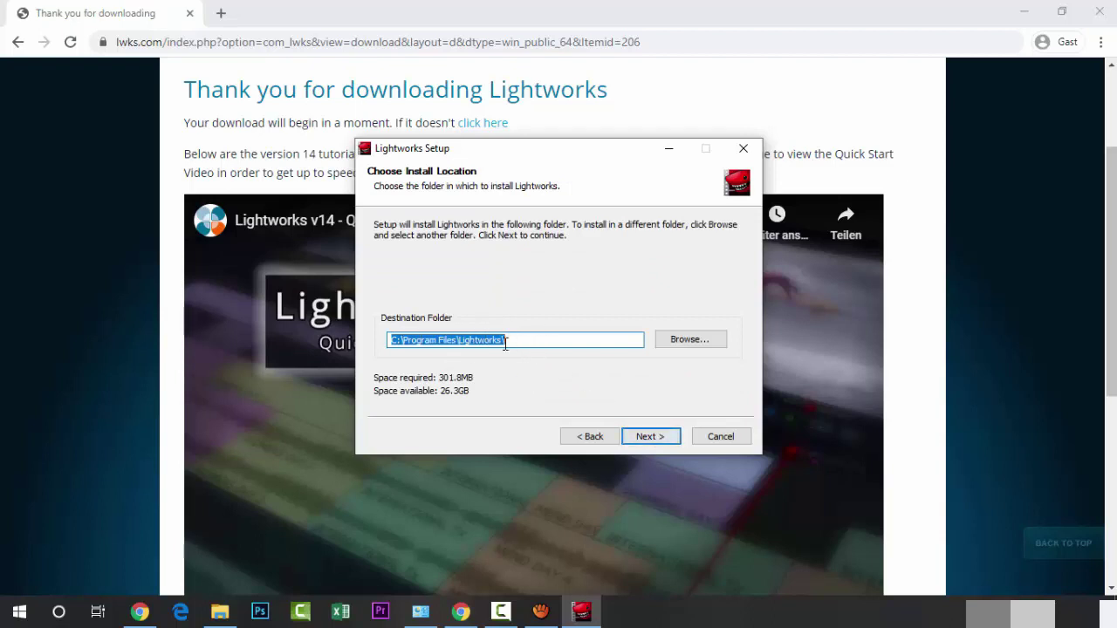
left_click_drag(536, 342, 384, 341)
left_click(655, 438)
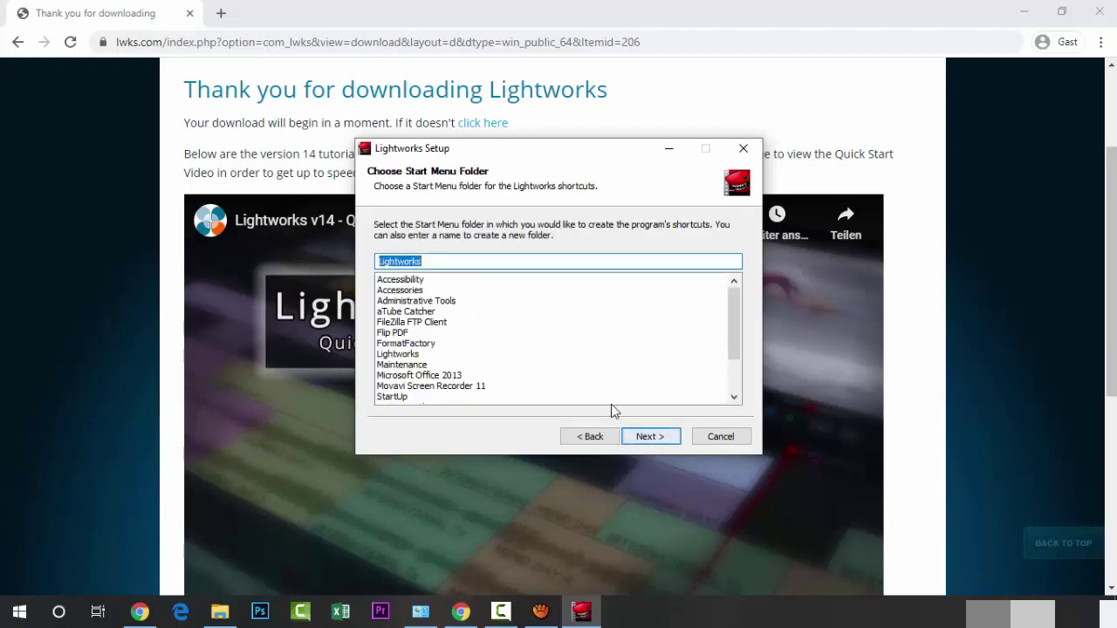
left_click(654, 438)
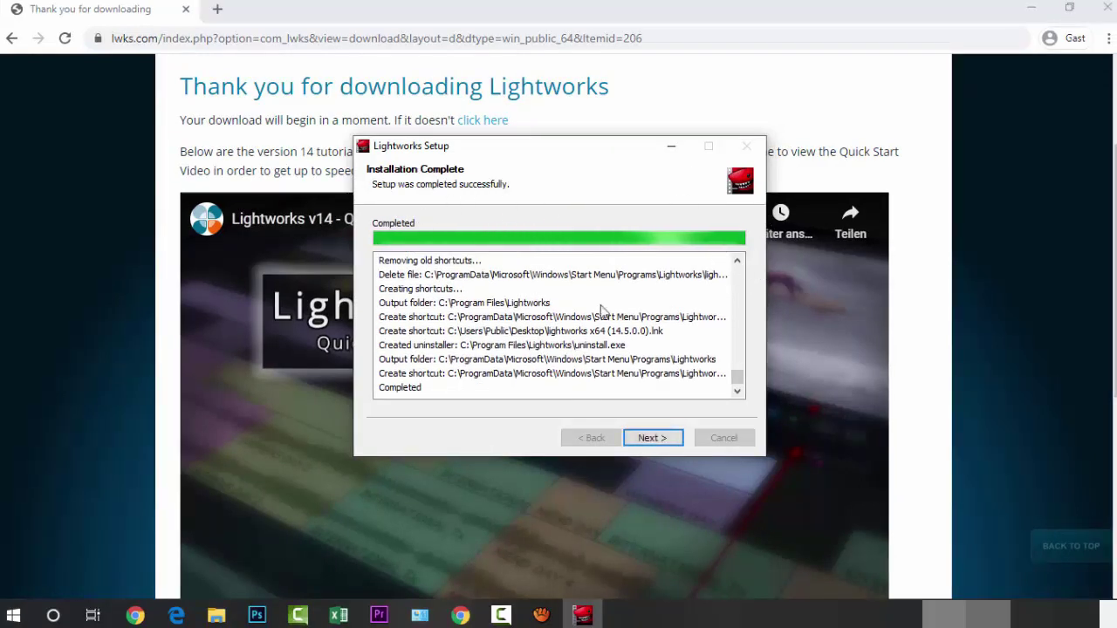
left_click(647, 439)
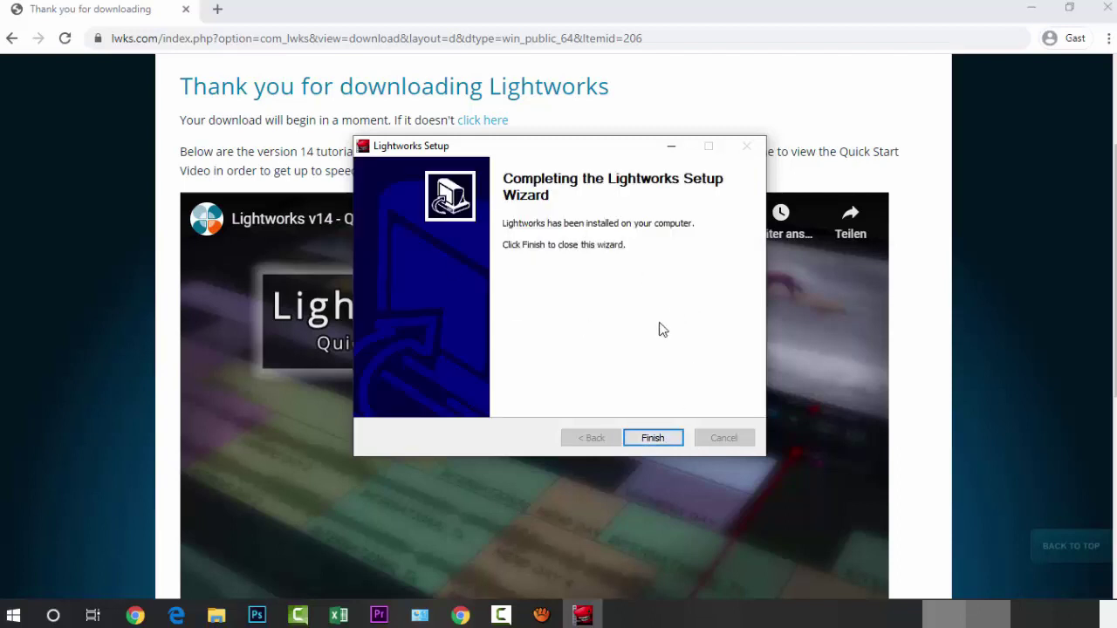
left_click(668, 438)
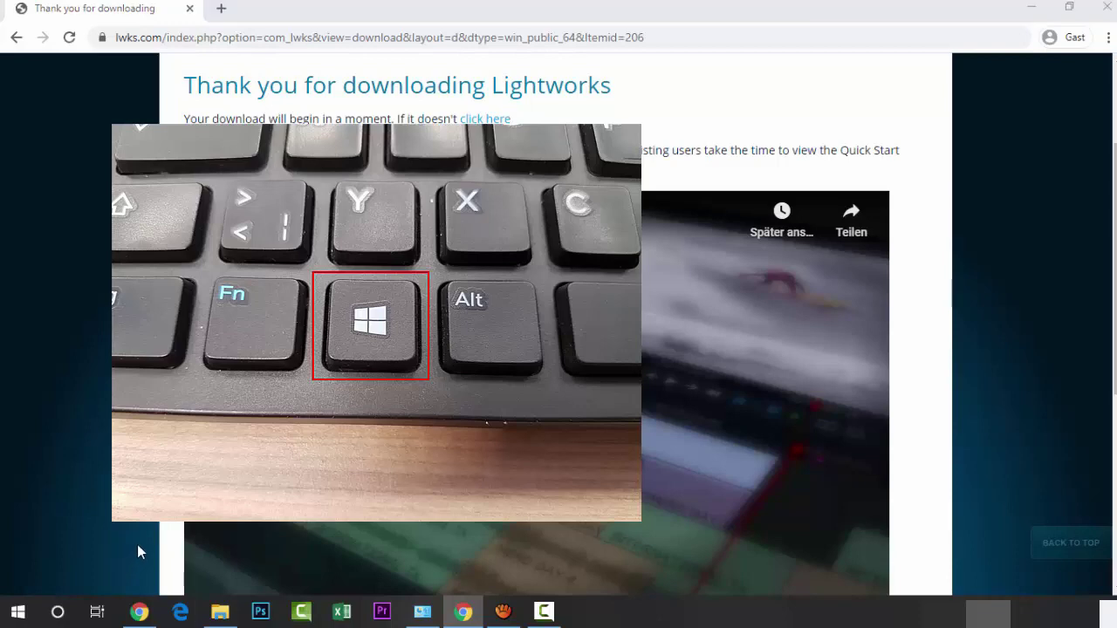
Search Windows for "li" and launch lightworks x64 (14.5.0.0).
key("super")
key("super")
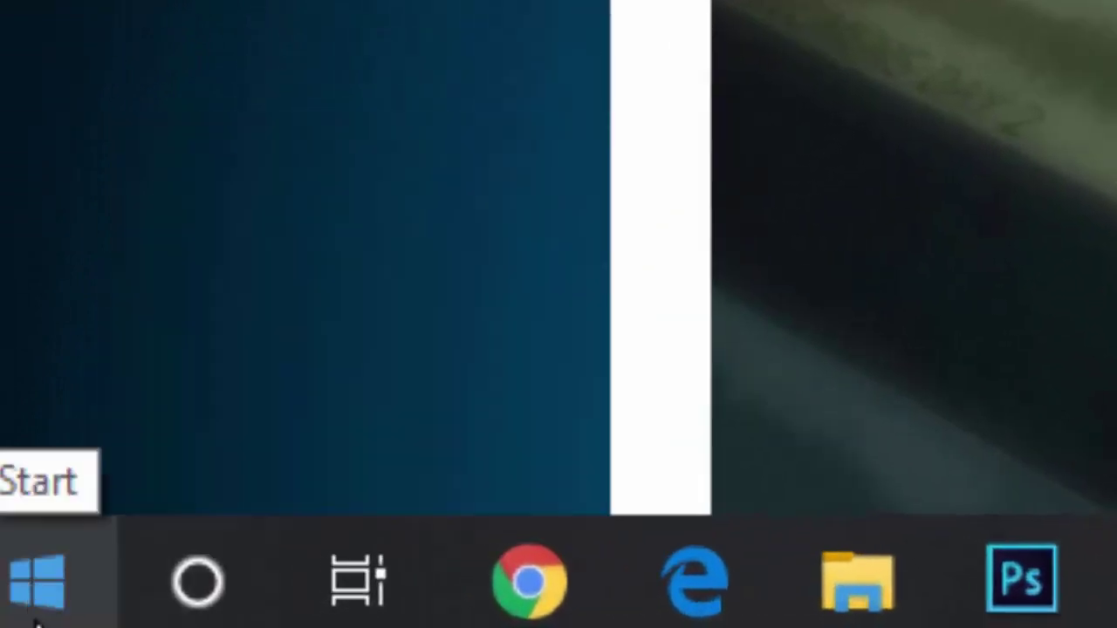
left_click(34, 611)
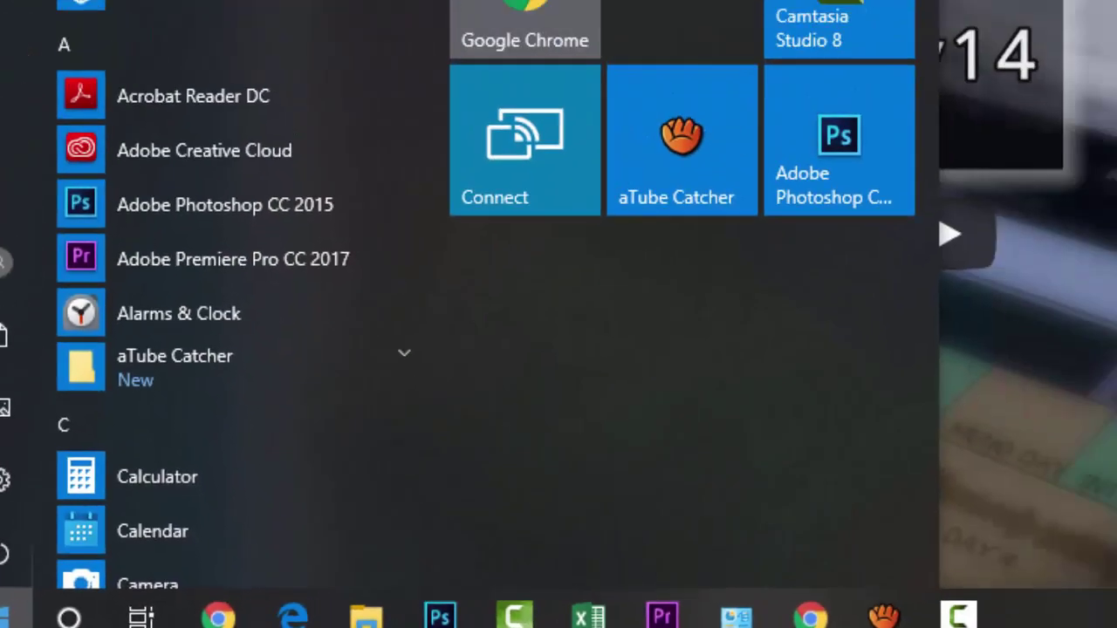
type("li")
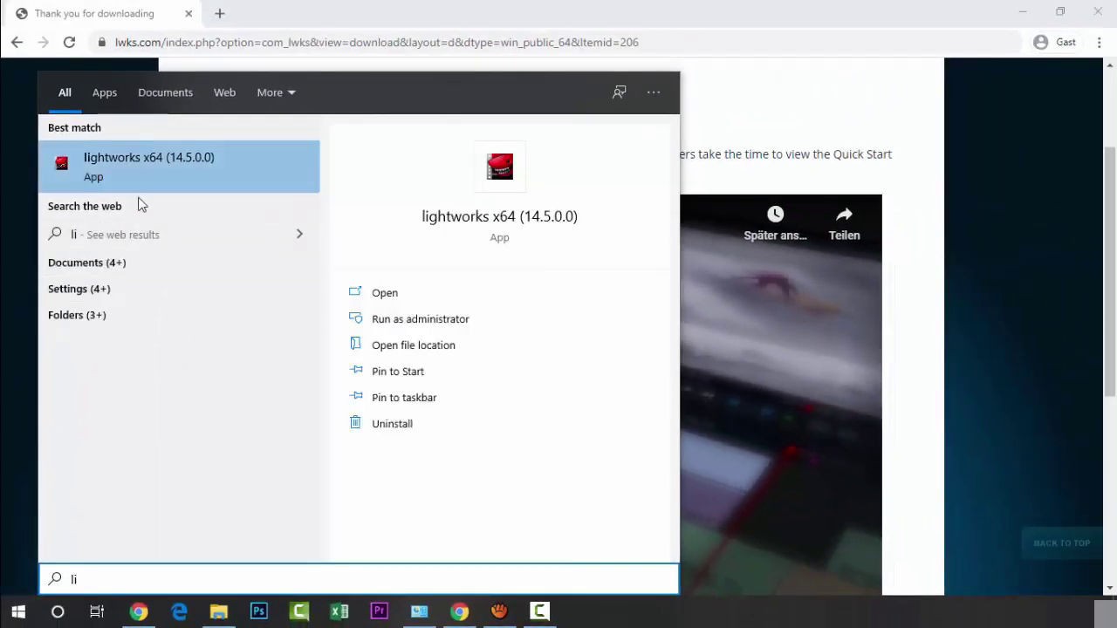
double_click(74, 579)
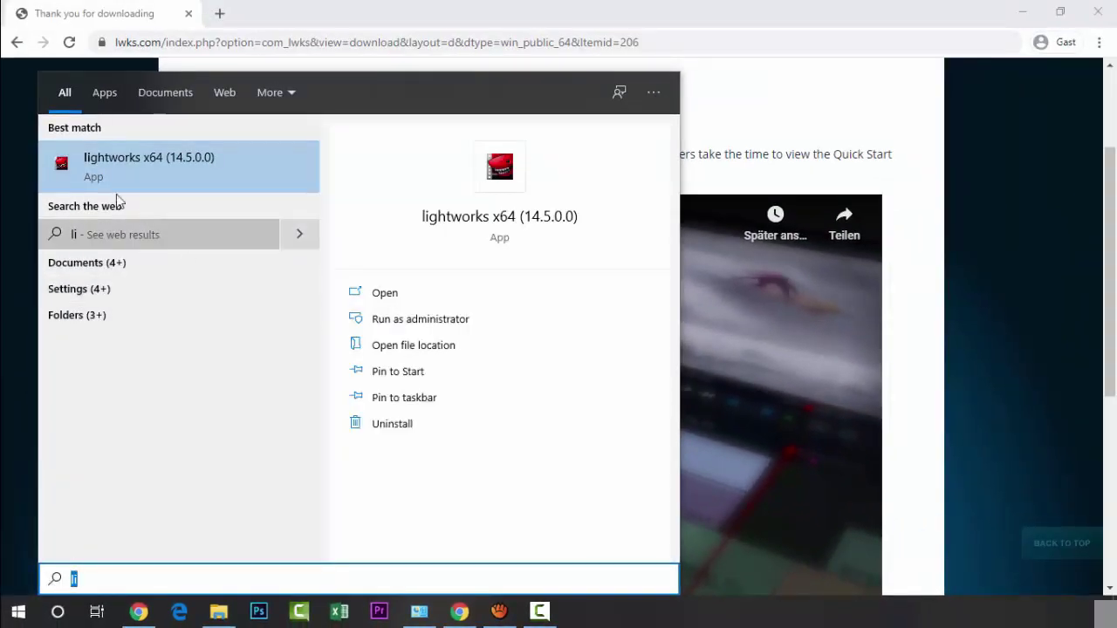
left_click(146, 157)
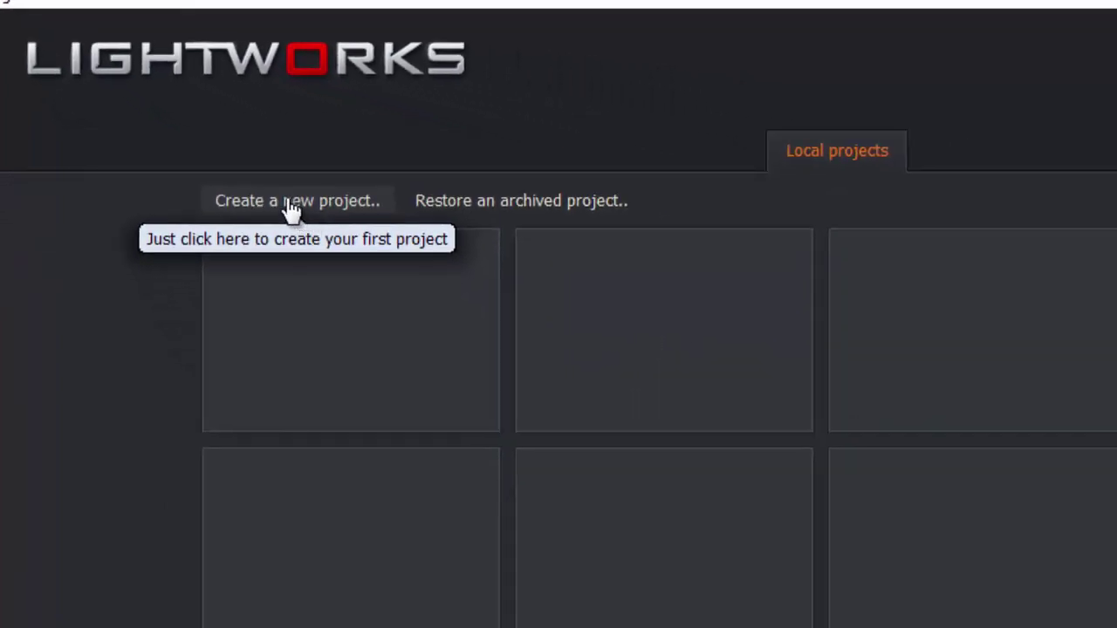
Create a new project named Test1 with the frame rate set to Auto.
left_click(290, 206)
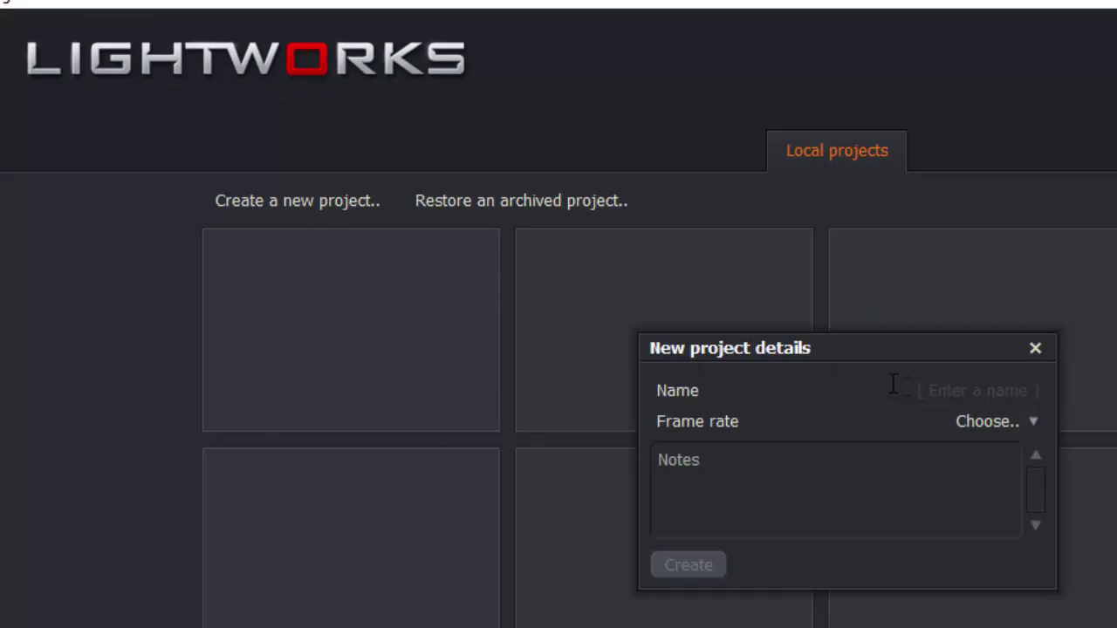
type("Test1")
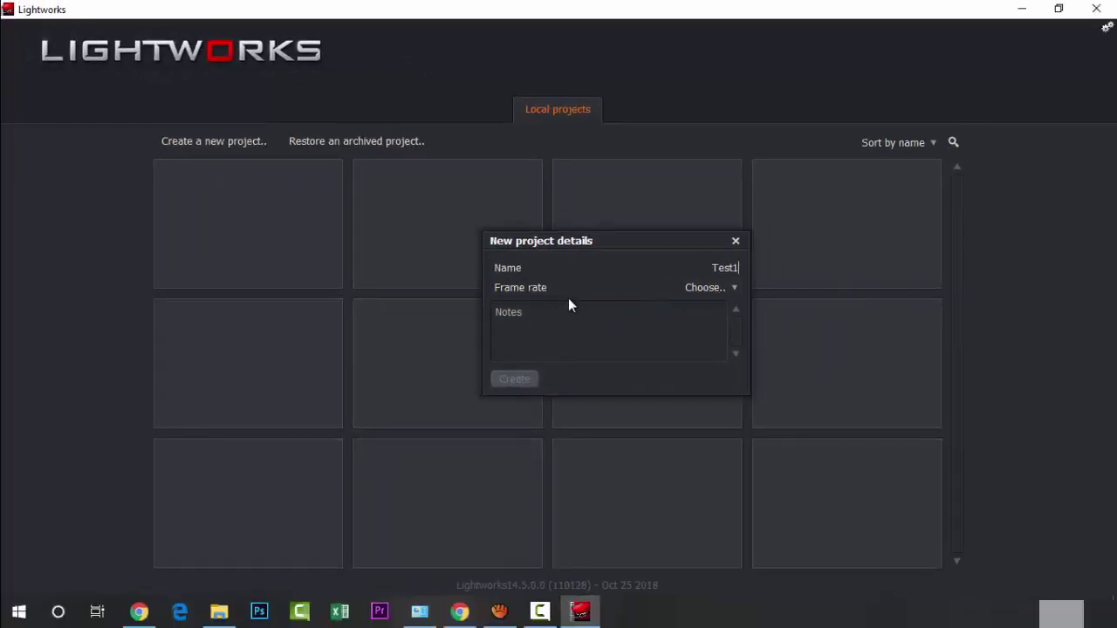
left_click(724, 291)
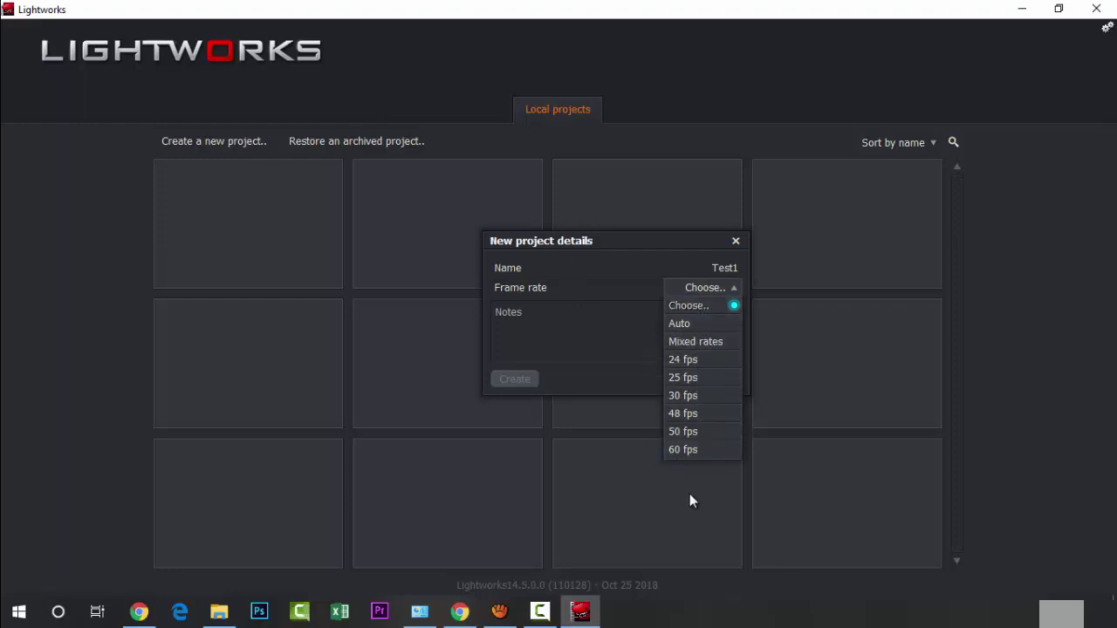
left_click(683, 325)
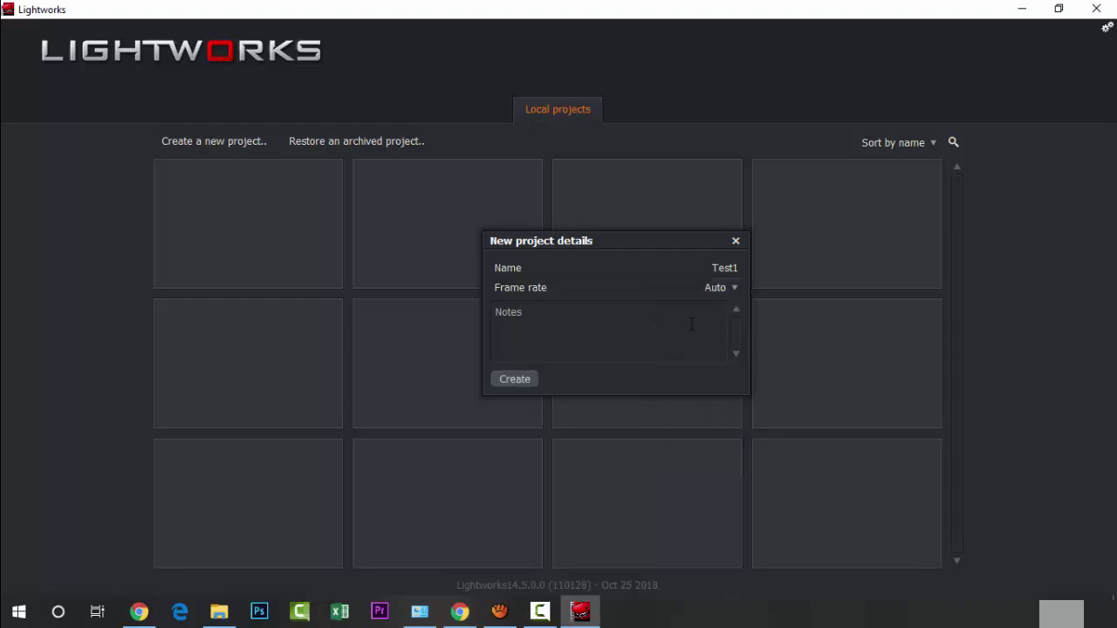
left_click(511, 380)
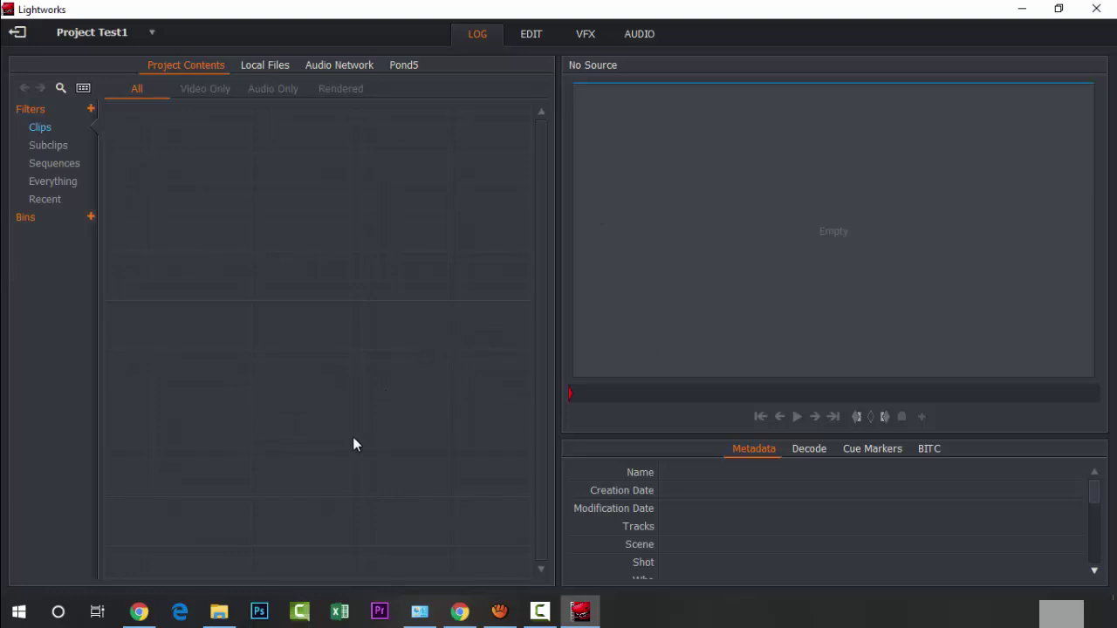
Import the video 20190907_155325 from New folder in File Explorer into the project contents and return to Lightworks.
left_click(219, 611)
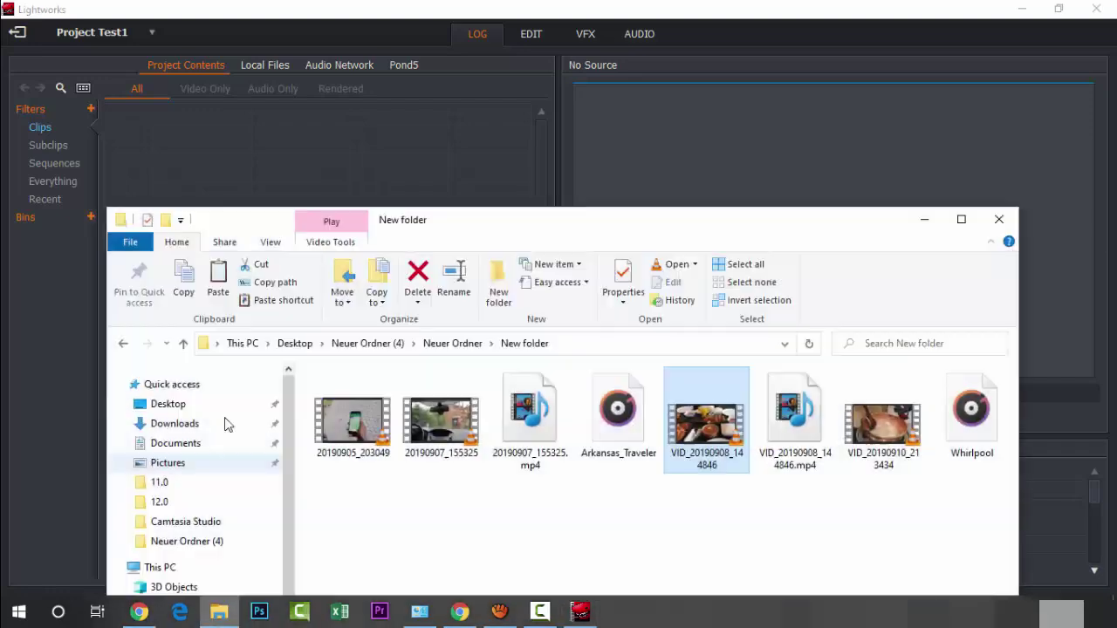
left_click_drag(623, 229, 613, 183)
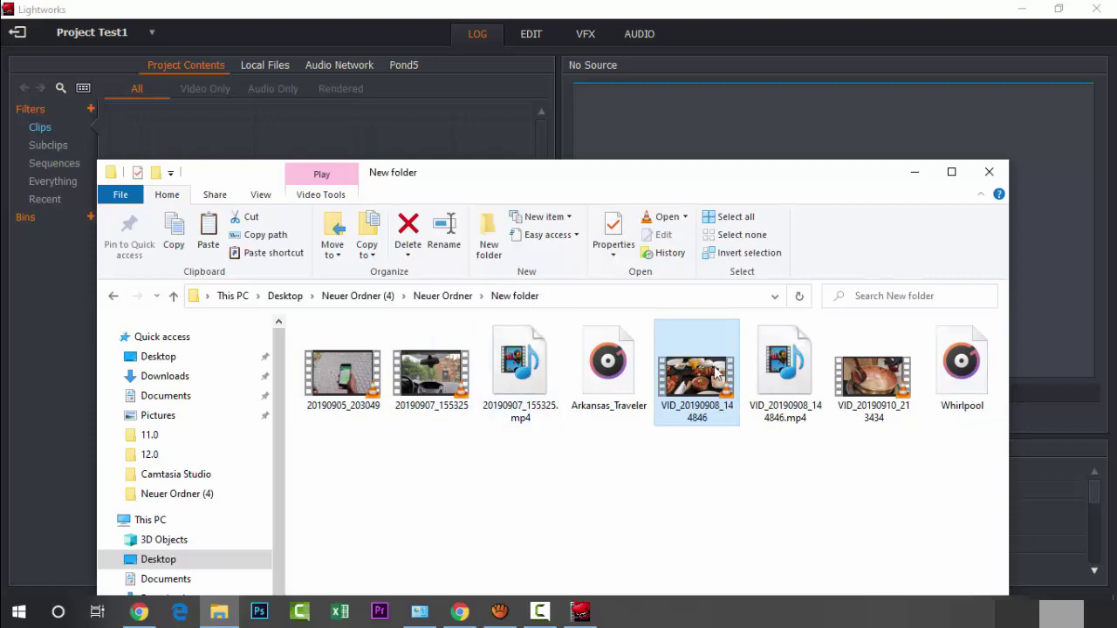
left_click(576, 480)
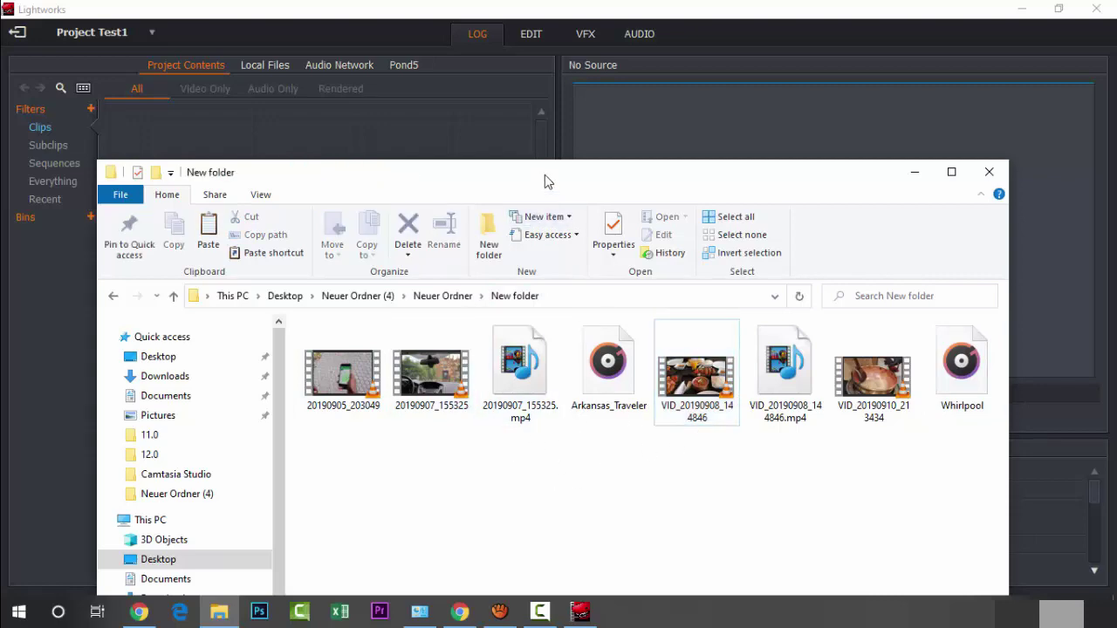
left_click_drag(546, 180, 728, 321)
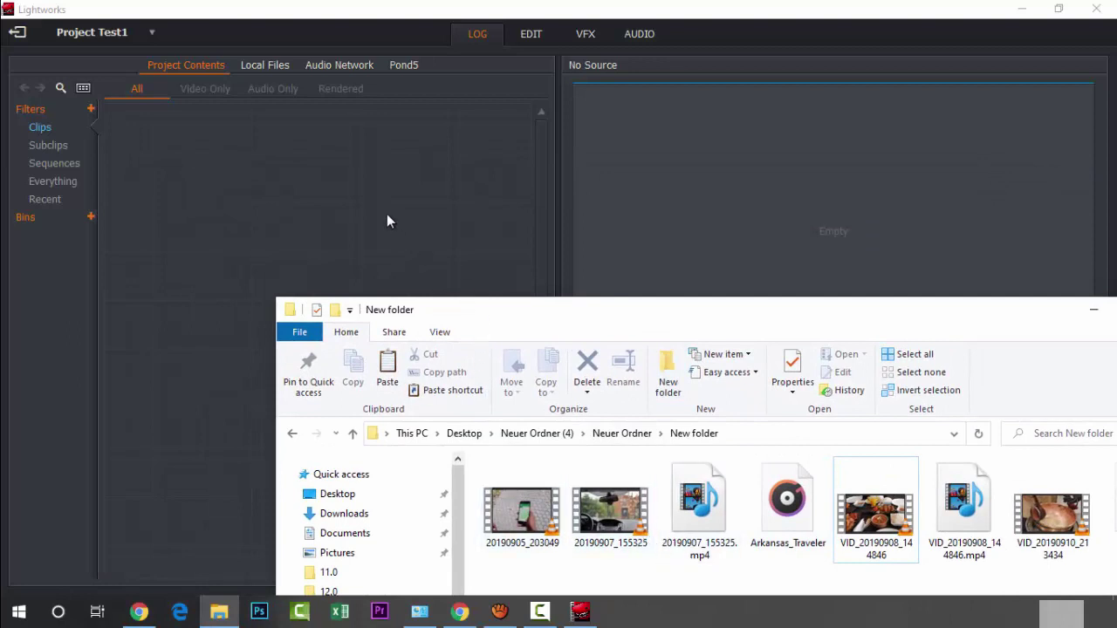
left_click(617, 516)
left_click_drag(616, 517, 450, 290)
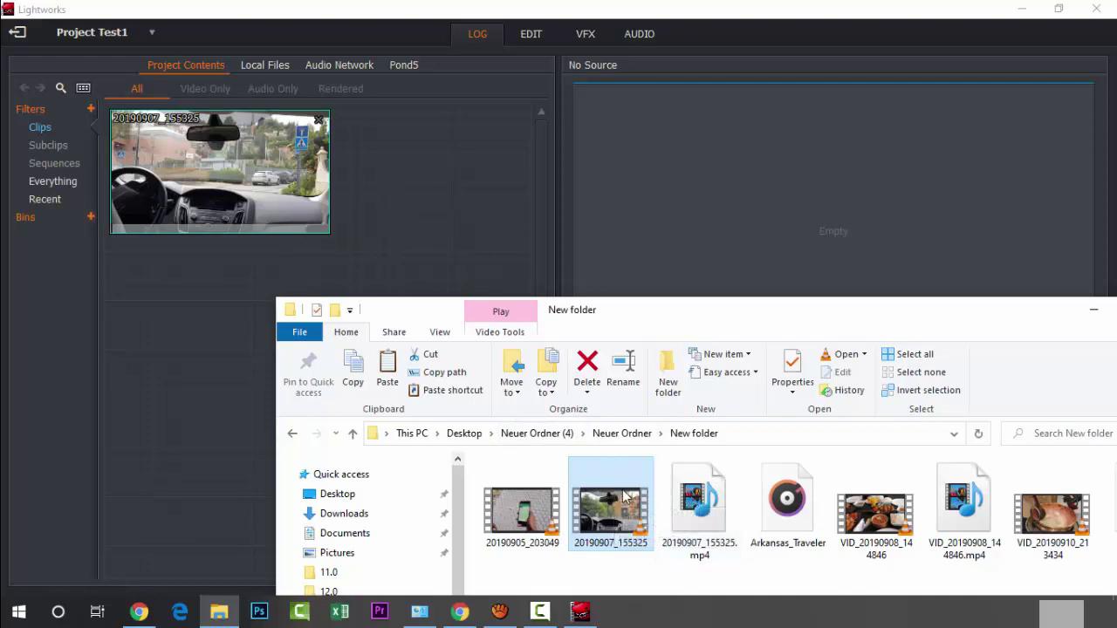
left_click_drag(619, 486, 246, 236)
left_click(501, 223)
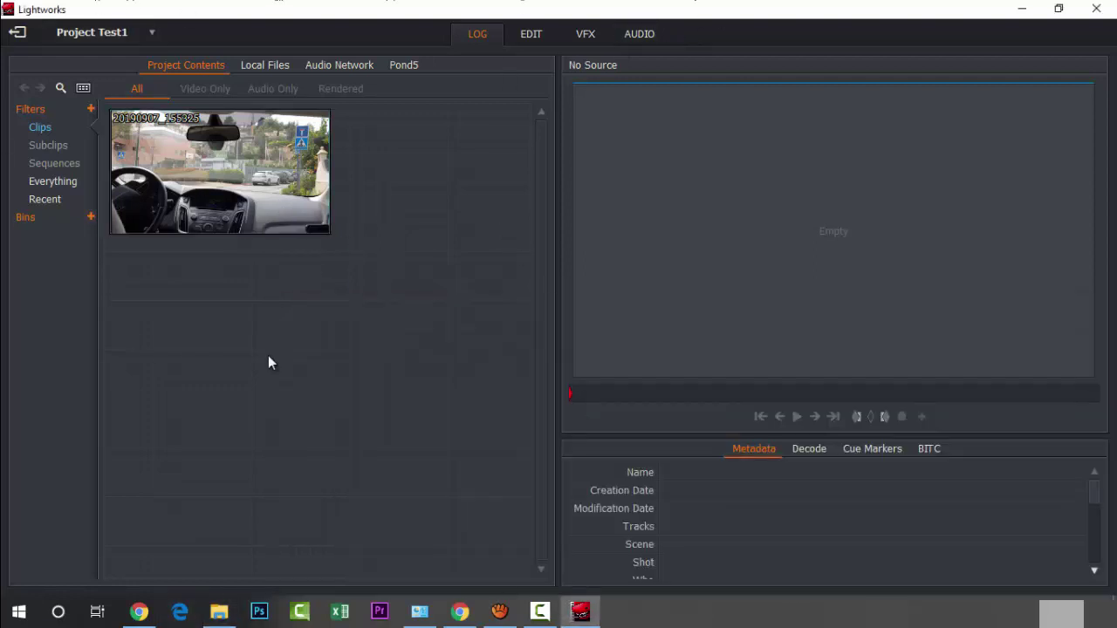
In the Edit workspace, place the clip 20190907_155325 on tracks V1, A1 and A2, starting at about 00:00:09.17.
left_click(530, 38)
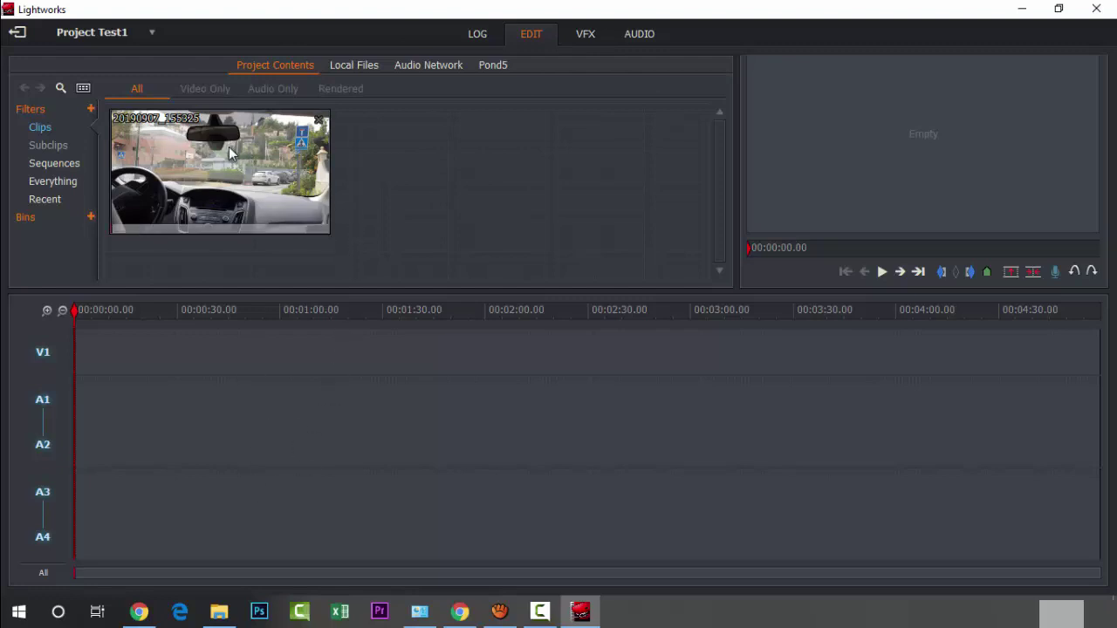
left_click_drag(232, 154, 105, 390)
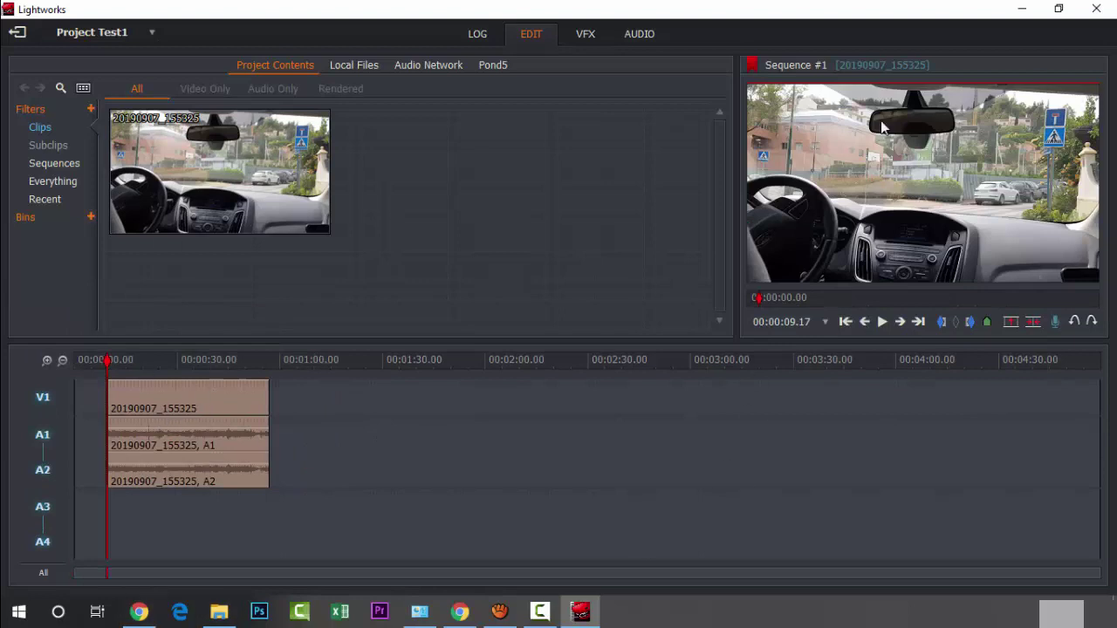
Play the sequence briefly from the start of the clip and lower the system volume.
left_click(881, 322)
left_click(881, 324)
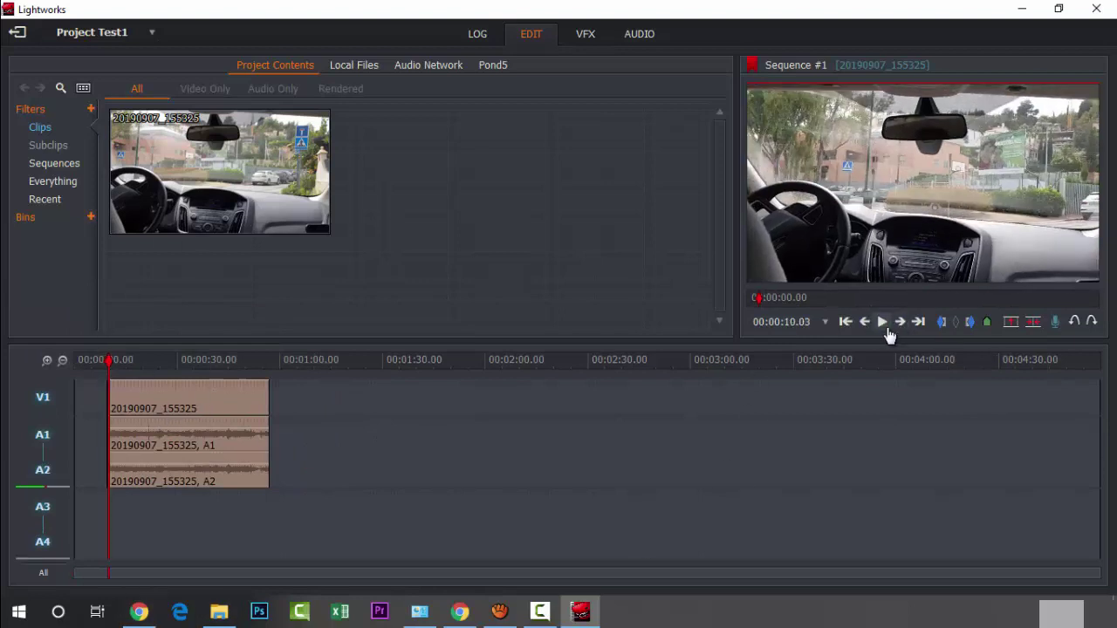
key("XF86AudioLowerVolume")
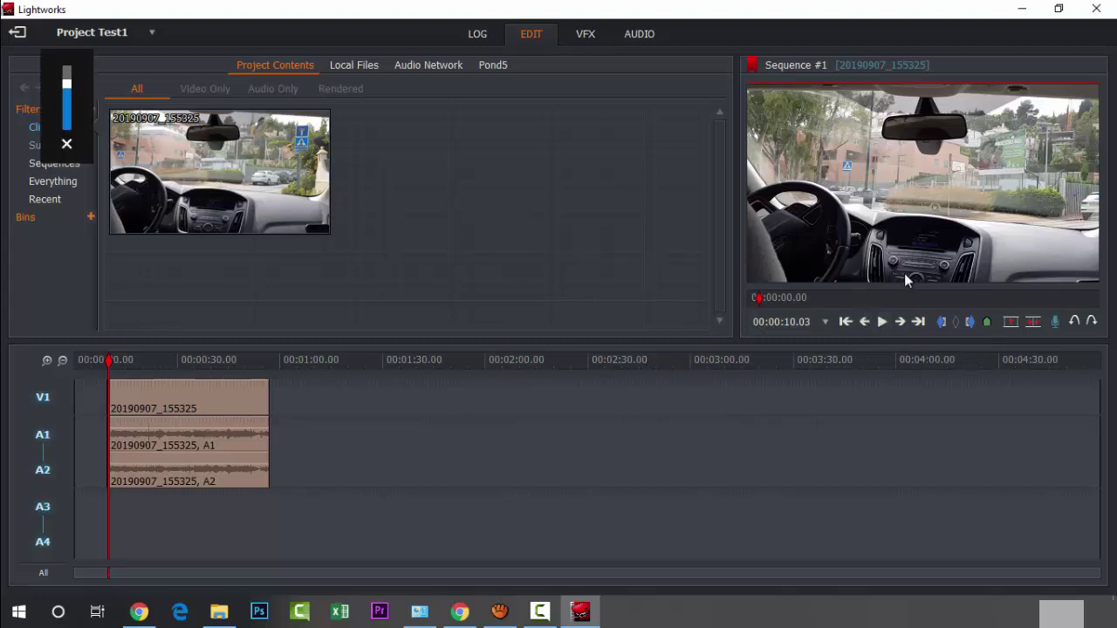
Move the playhead within the clip to 00:00:20.24 on the timeline.
left_click(47, 361)
left_click(62, 360)
left_click(48, 361)
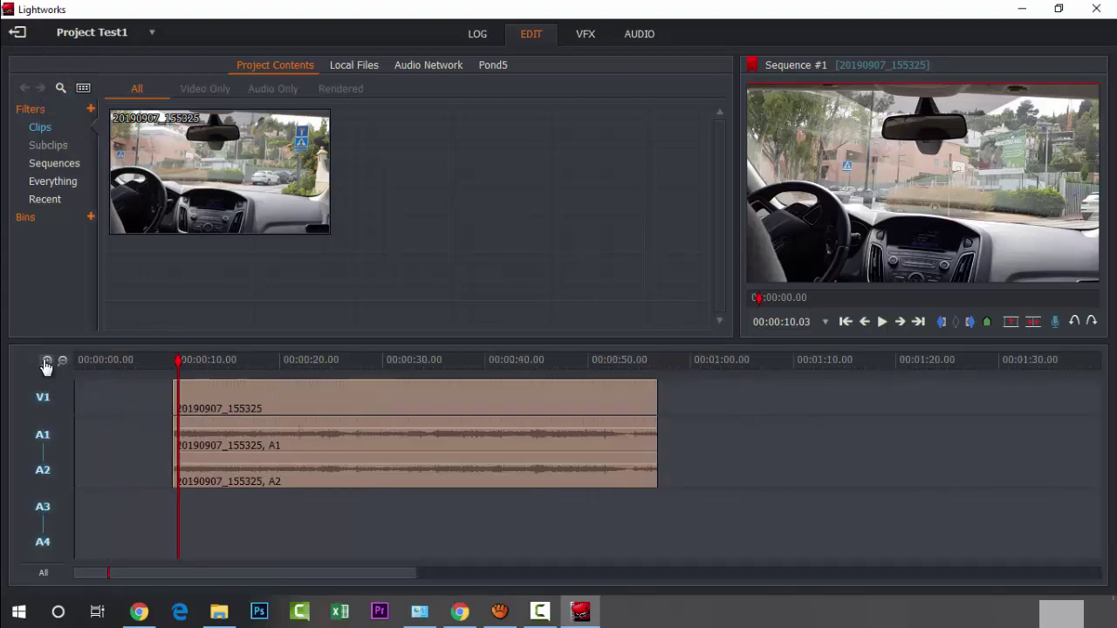
left_click(47, 361)
left_click(62, 361)
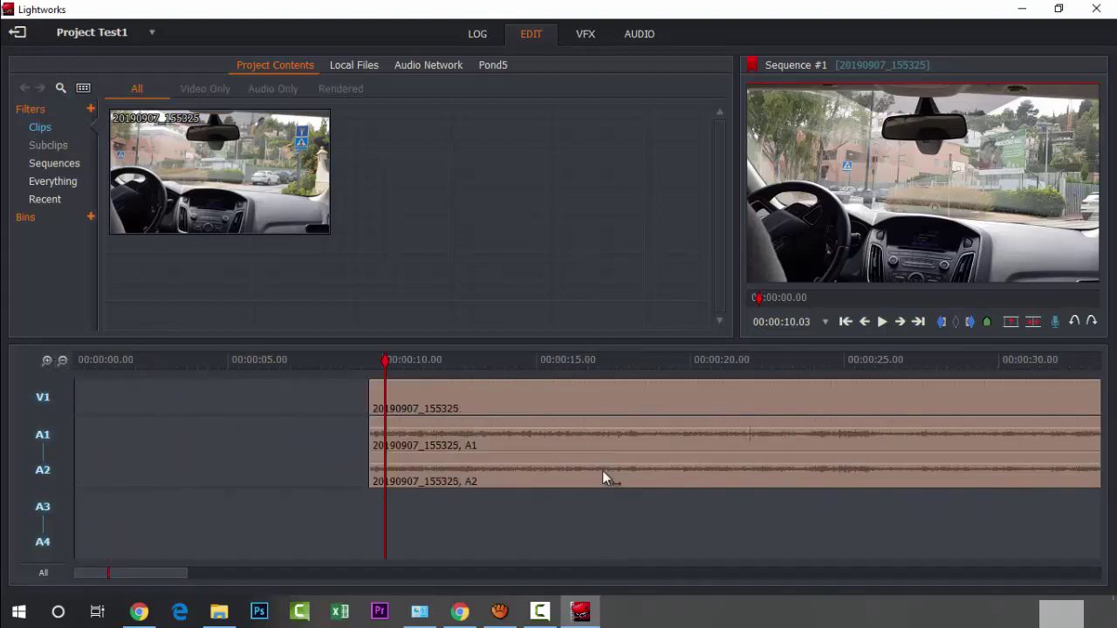
left_click(715, 360)
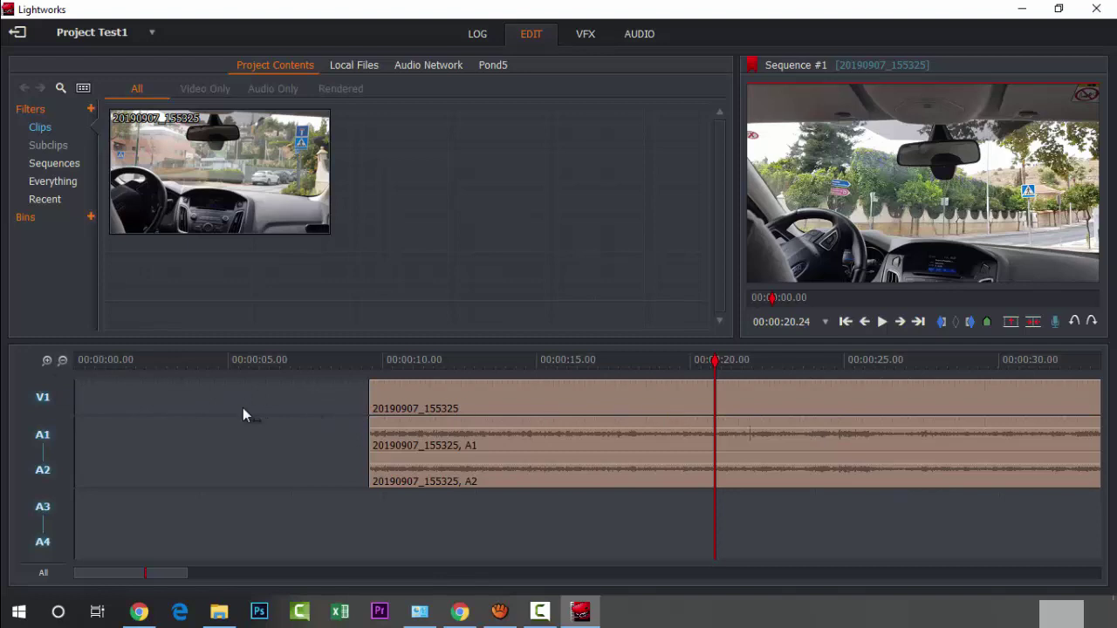
Move the clip 20190907_155325 with its audio to the very start of the timeline.
left_click(65, 362)
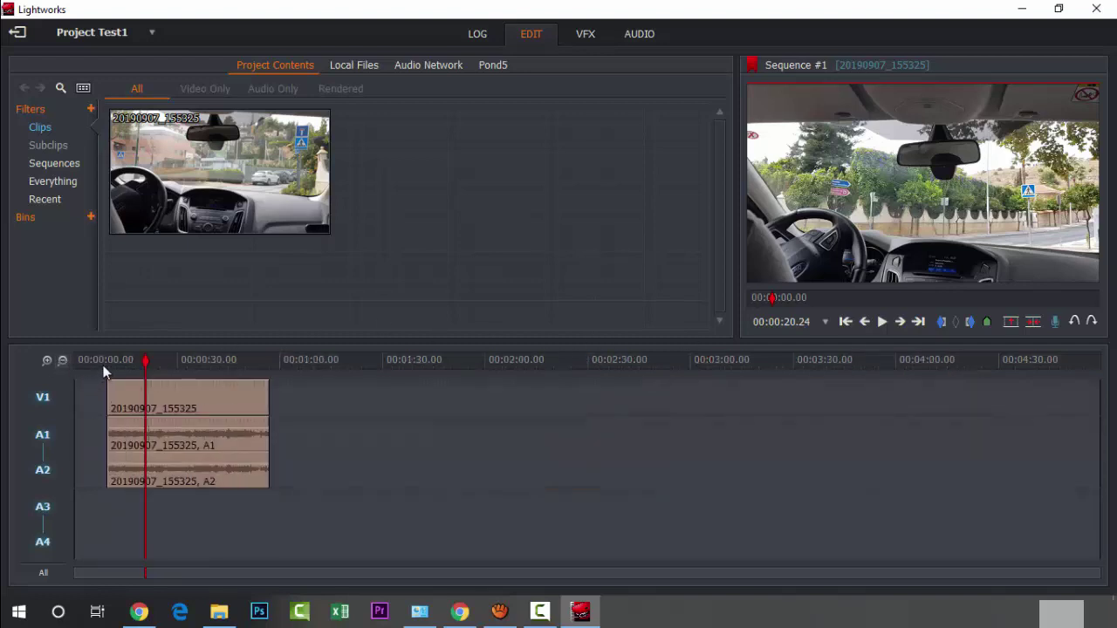
mouse_move(159, 406)
left_mouse_down()
mouse_move(159, 417)
mouse_move(197, 417)
mouse_move(168, 407)
left_mouse_up()
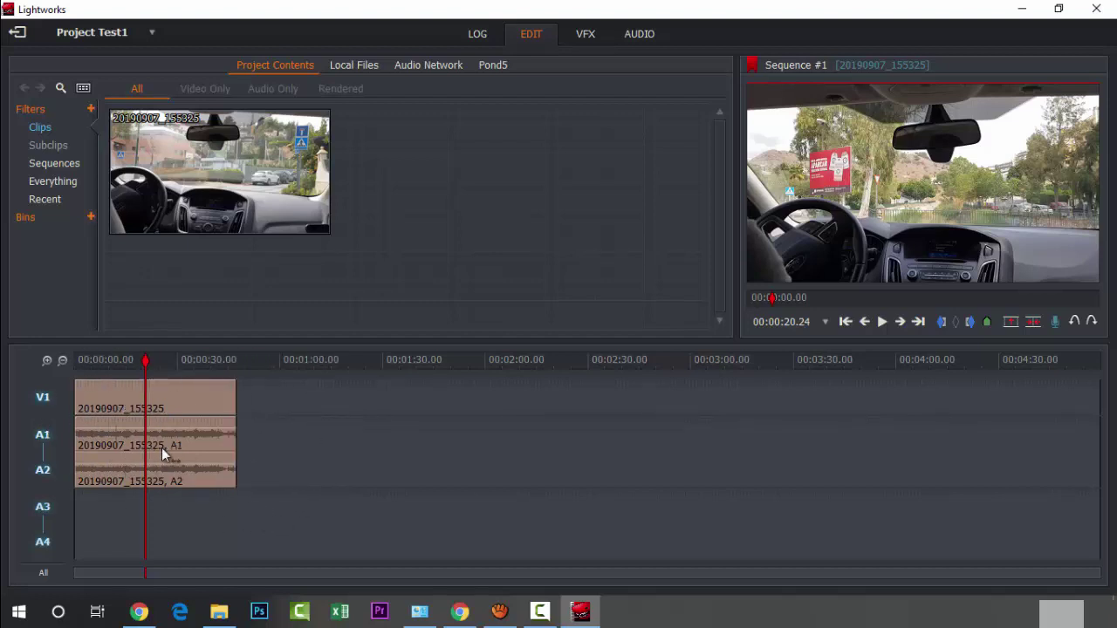
With V1 deselected, separate the audio of 20190907_155325 from its video, delete it from A1 and A2, and reselect V1.
left_click(49, 404)
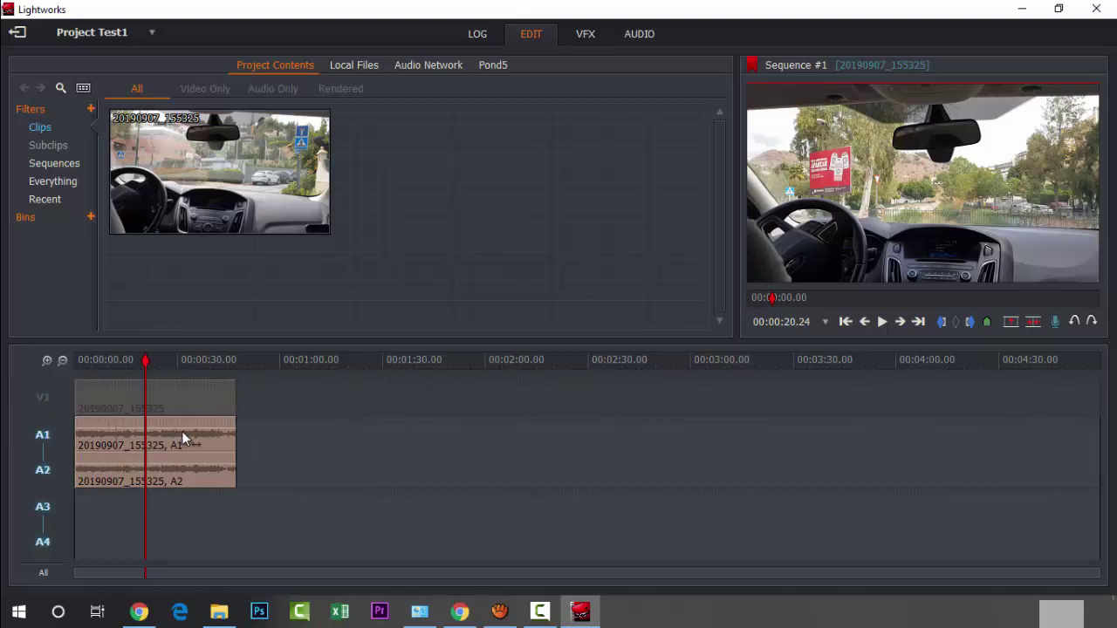
left_click_drag(182, 431, 435, 416)
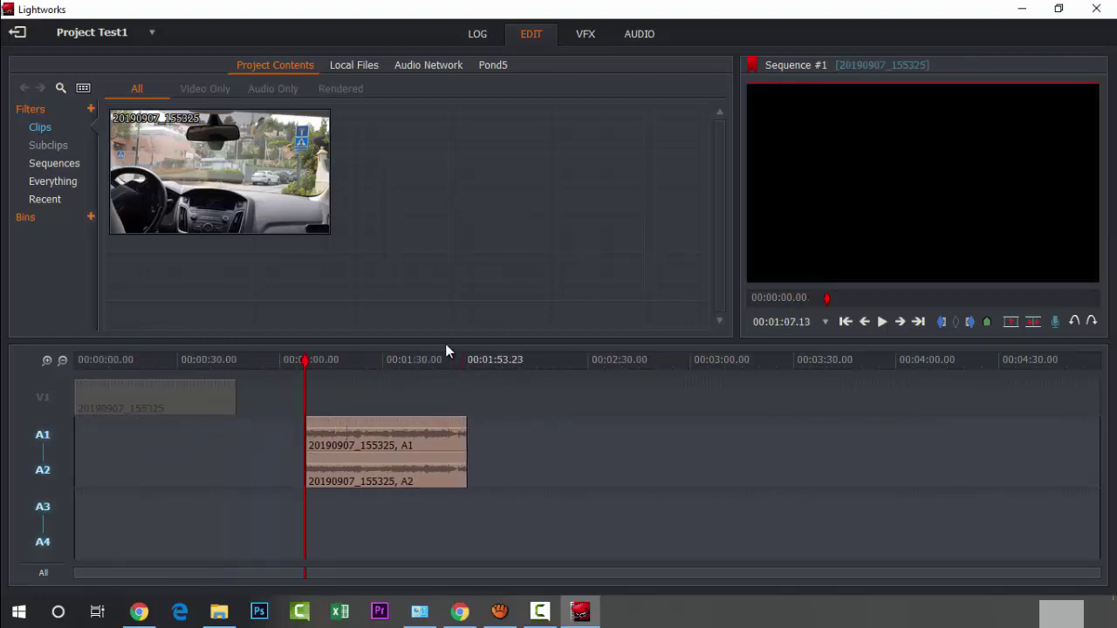
right_click(403, 431)
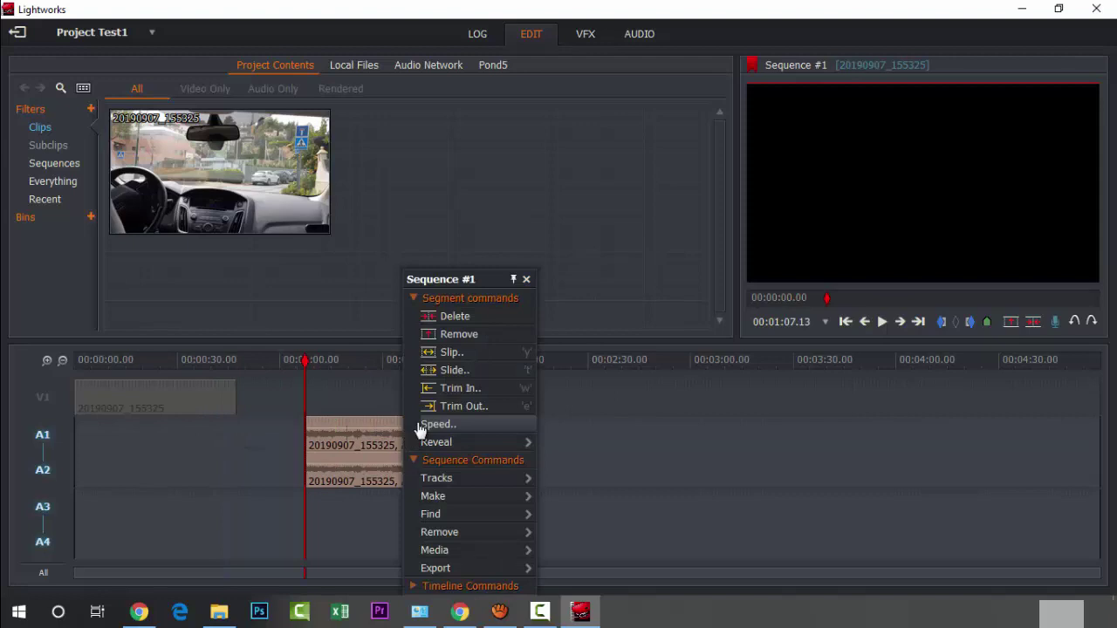
left_click(469, 319)
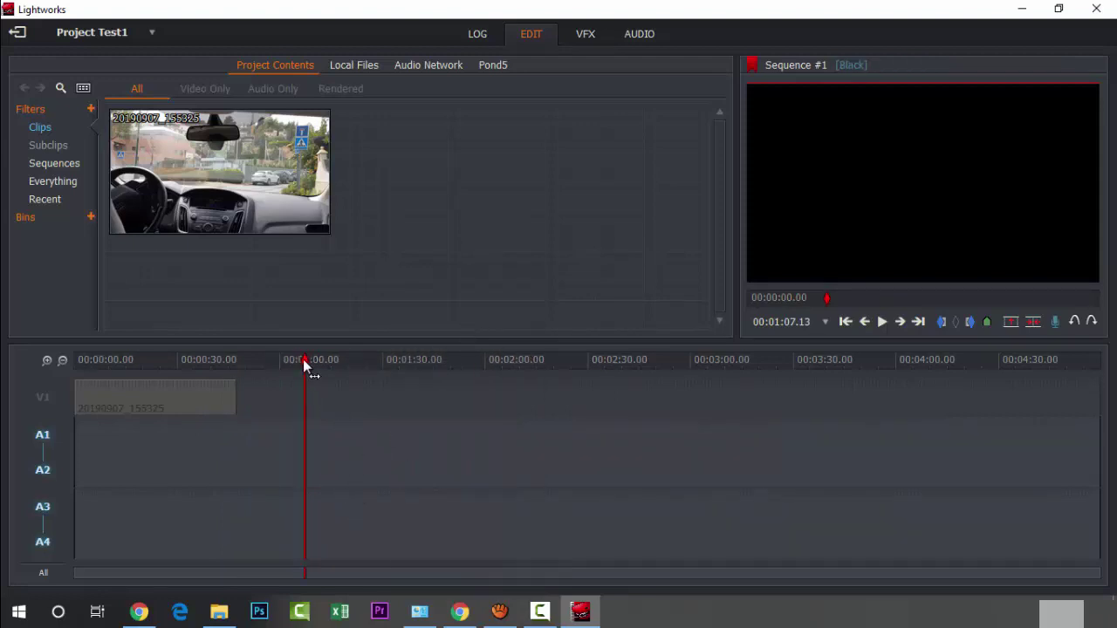
left_click_drag(305, 367, 180, 370)
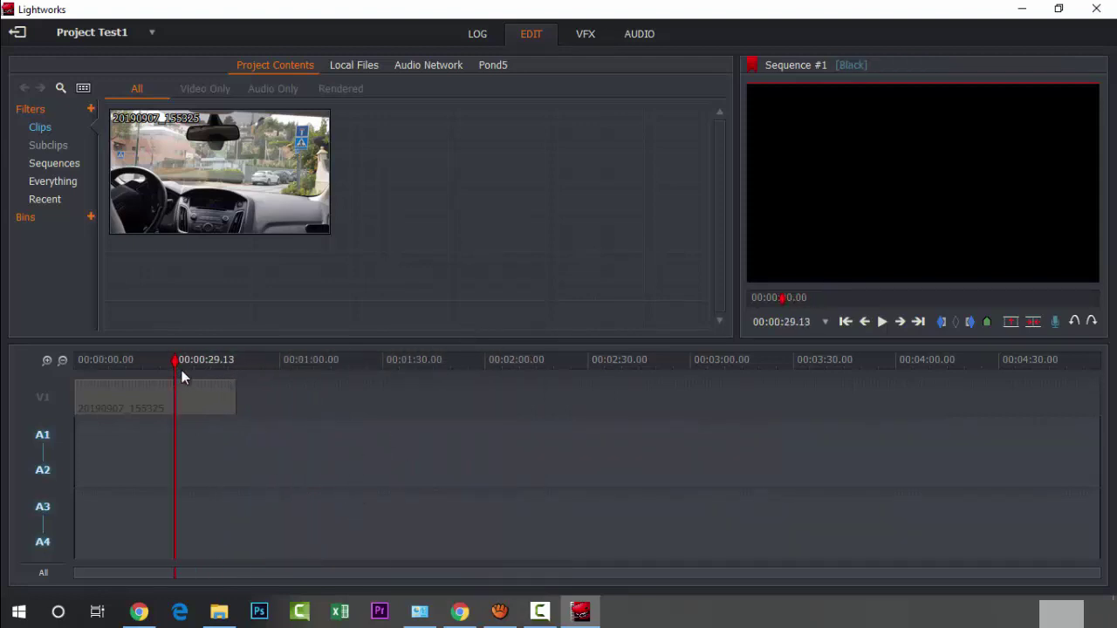
left_click(43, 400)
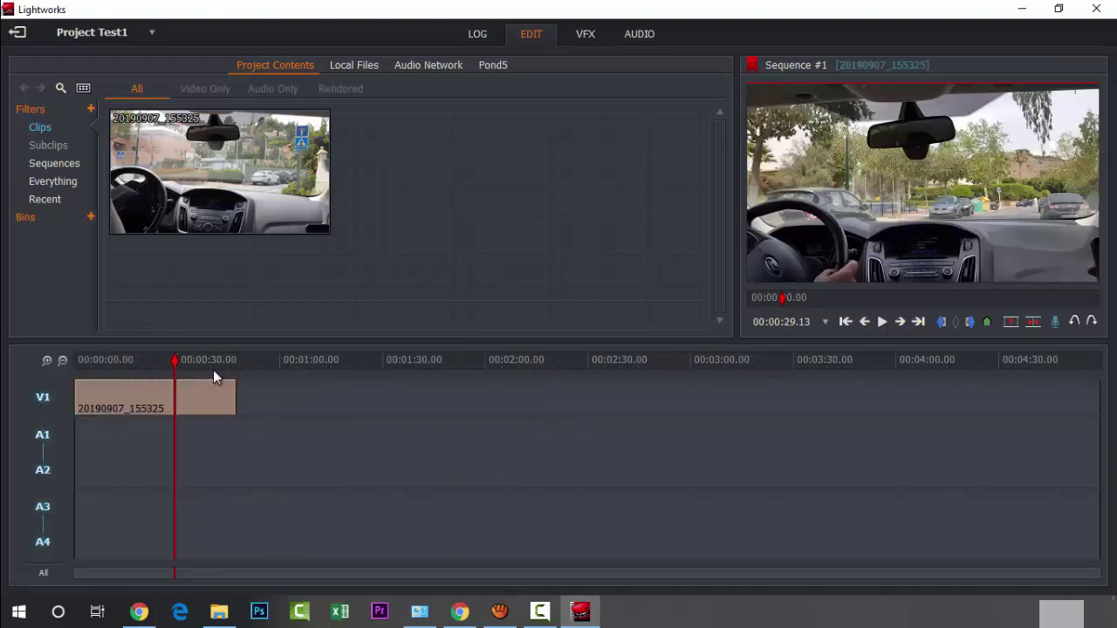
Split the clip 20190907_155325 on V1 at 00:00:41.11.
left_click_drag(159, 368, 220, 413)
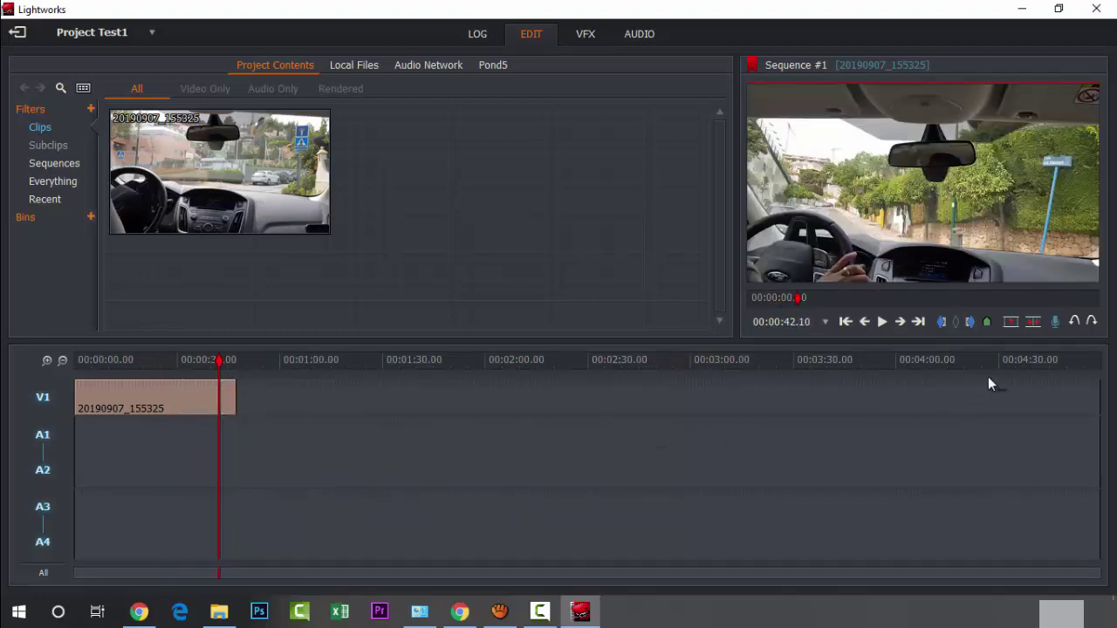
left_click(1033, 325)
mouse_move(232, 404)
left_mouse_down()
mouse_move(379, 401)
mouse_move(230, 406)
mouse_move(254, 404)
mouse_move(254, 417)
mouse_move(232, 416)
left_mouse_up()
mouse_move(222, 374)
left_mouse_down()
mouse_move(170, 375)
mouse_move(216, 362)
left_mouse_up()
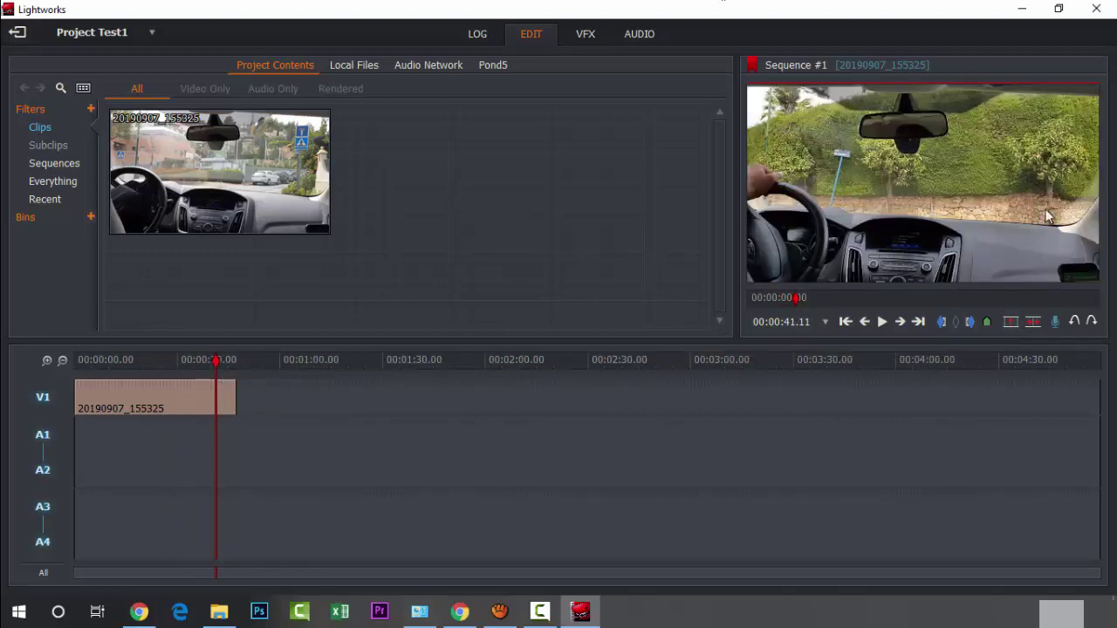
left_click(1010, 323)
left_click(1027, 324)
Move the cut-off end piece away to 00:01:38.22, delete it, and set the playhead to 00:00:07.19.
left_click_drag(242, 403, 439, 409)
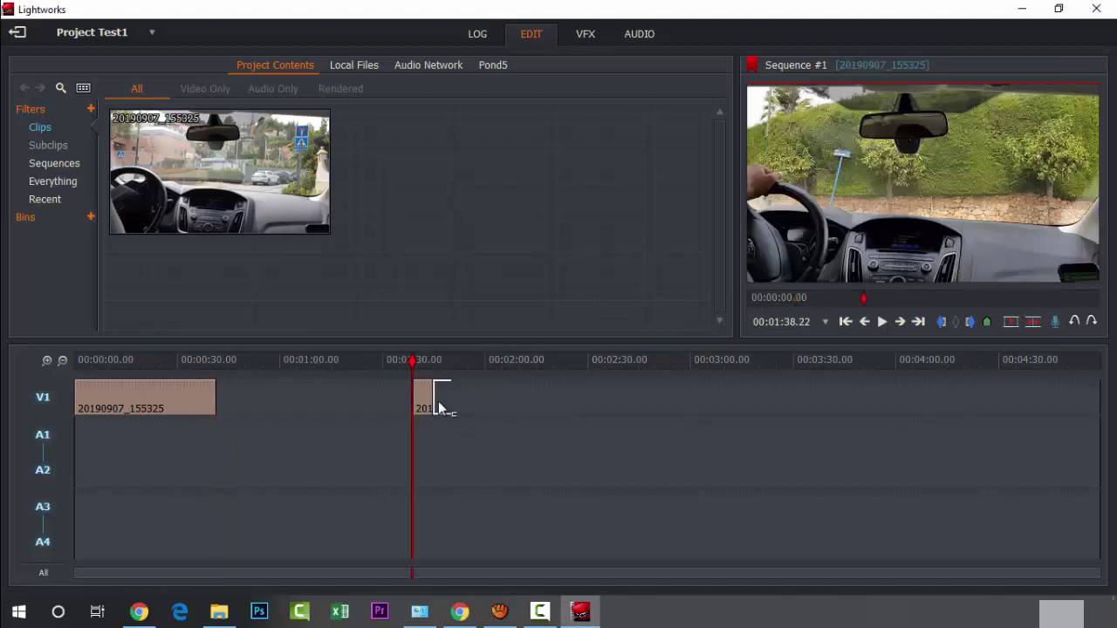
right_click(425, 392)
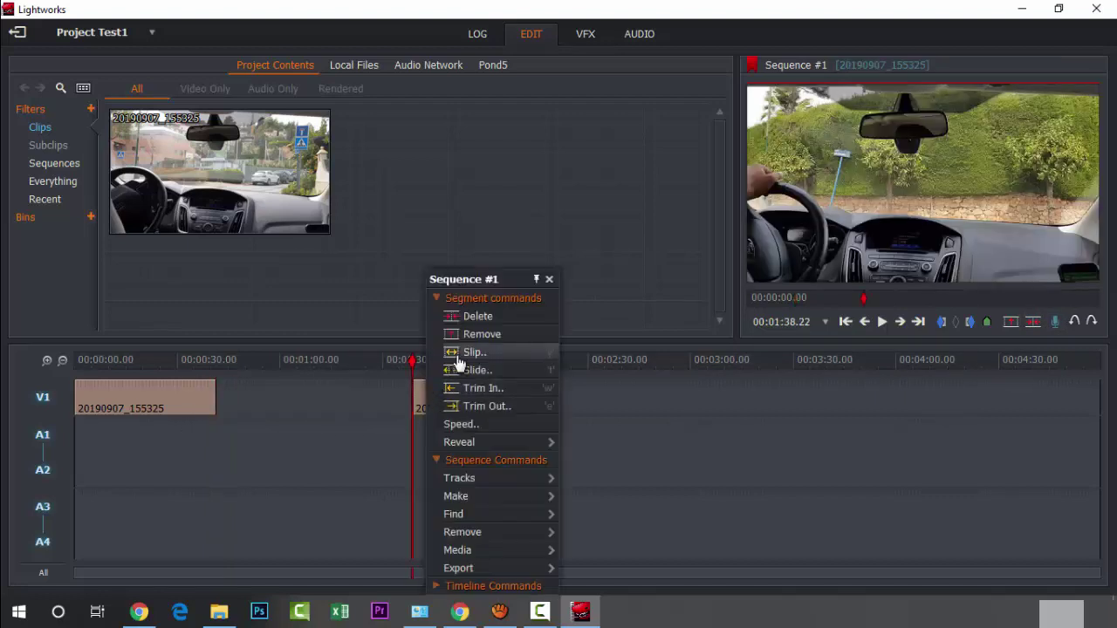
left_click(479, 317)
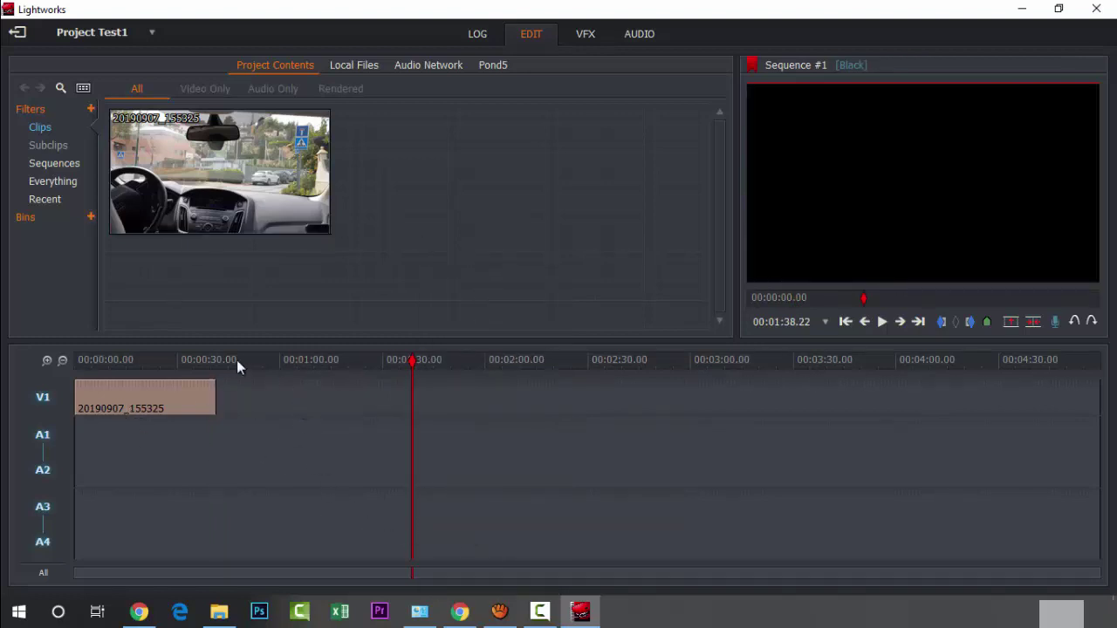
left_click_drag(192, 361, 101, 365)
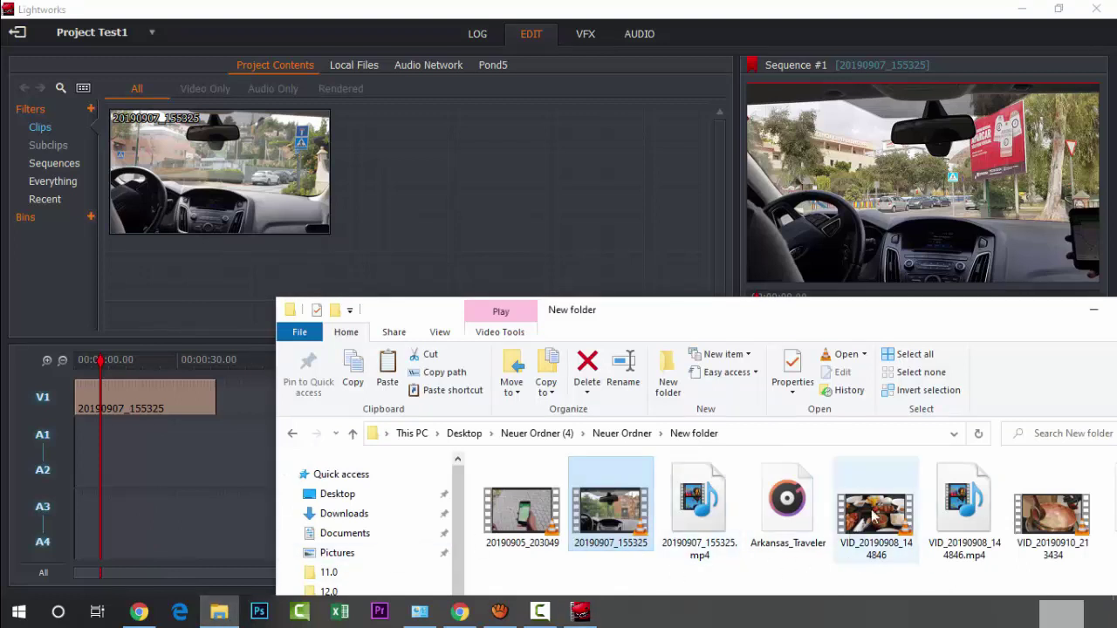
Import VID_20190910_213434 from New folder and place it on the timeline directly after the first clip at 00:00:41.11.
left_click(1066, 539)
left_click_drag(1067, 539, 453, 204)
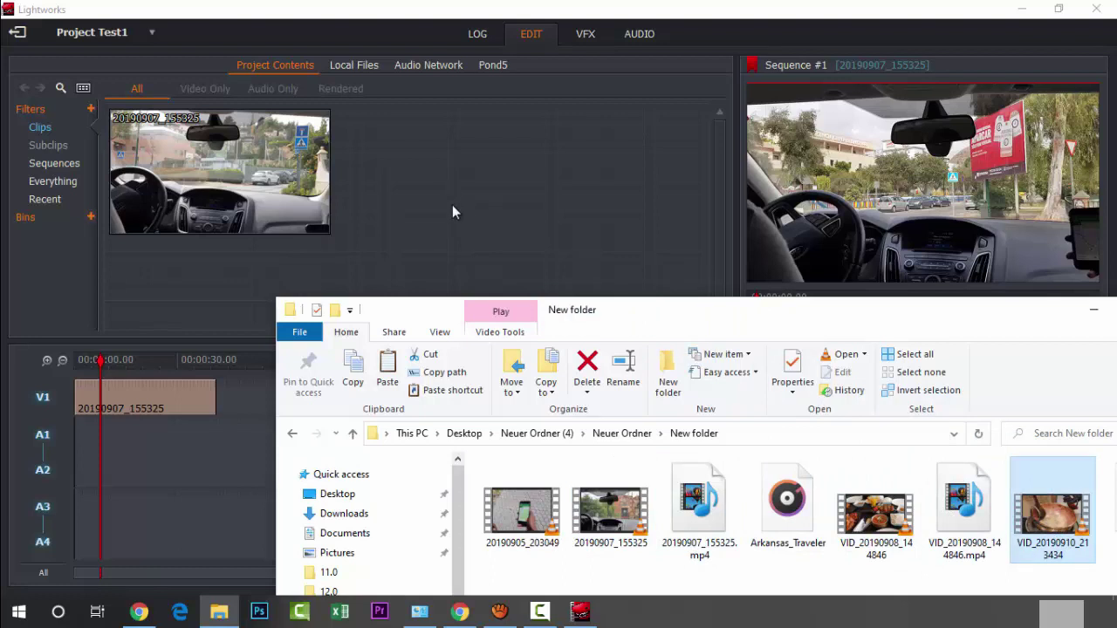
left_click(1064, 291)
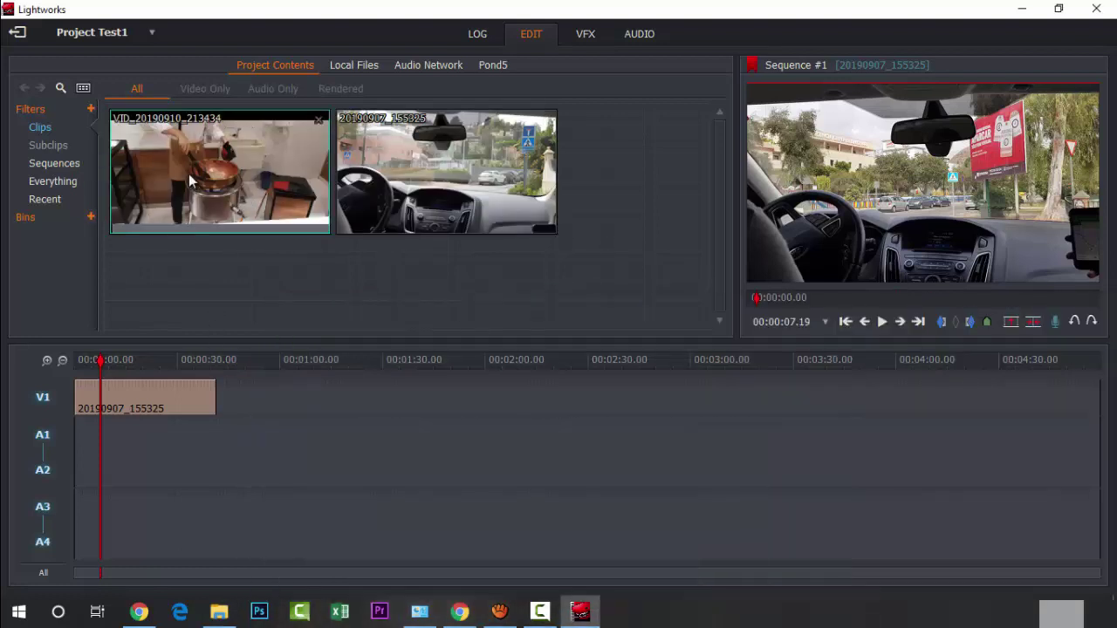
left_click_drag(253, 168, 219, 409)
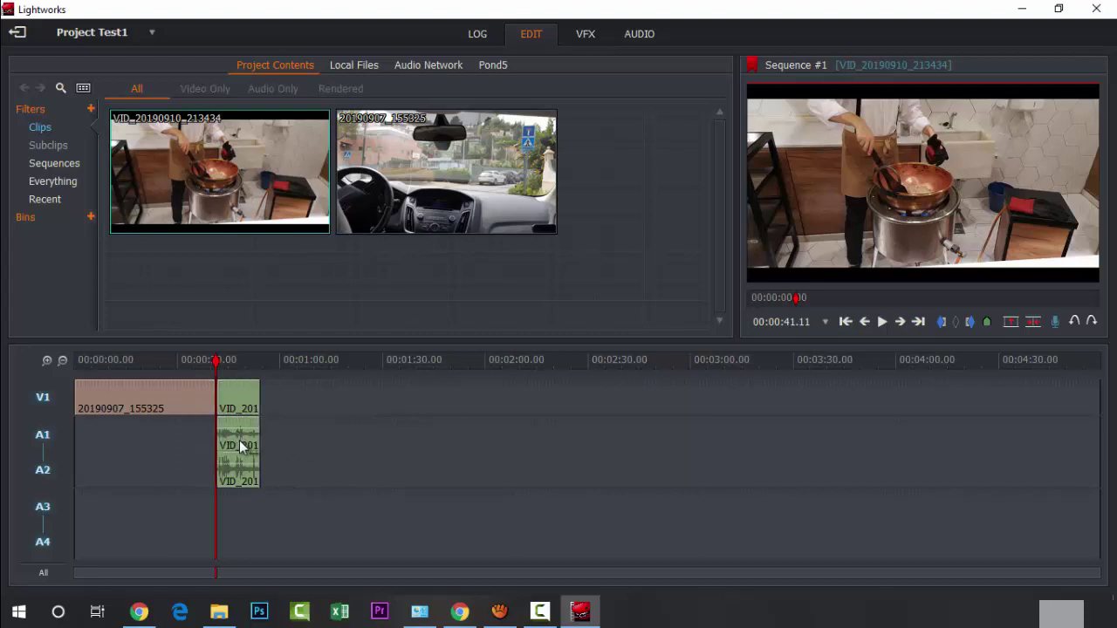
With V1 deselected, remove the audio of VID_20190910_213434 from A1 and A2 and set the playhead to 00:00:47.03.
left_click(50, 406)
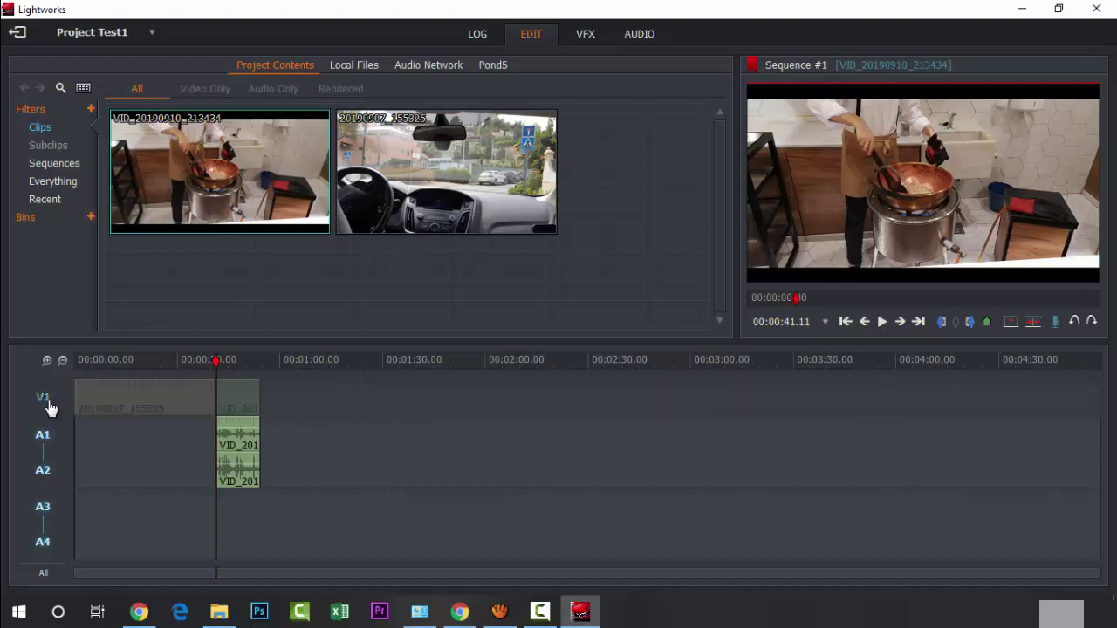
right_click(252, 441)
left_click(336, 333)
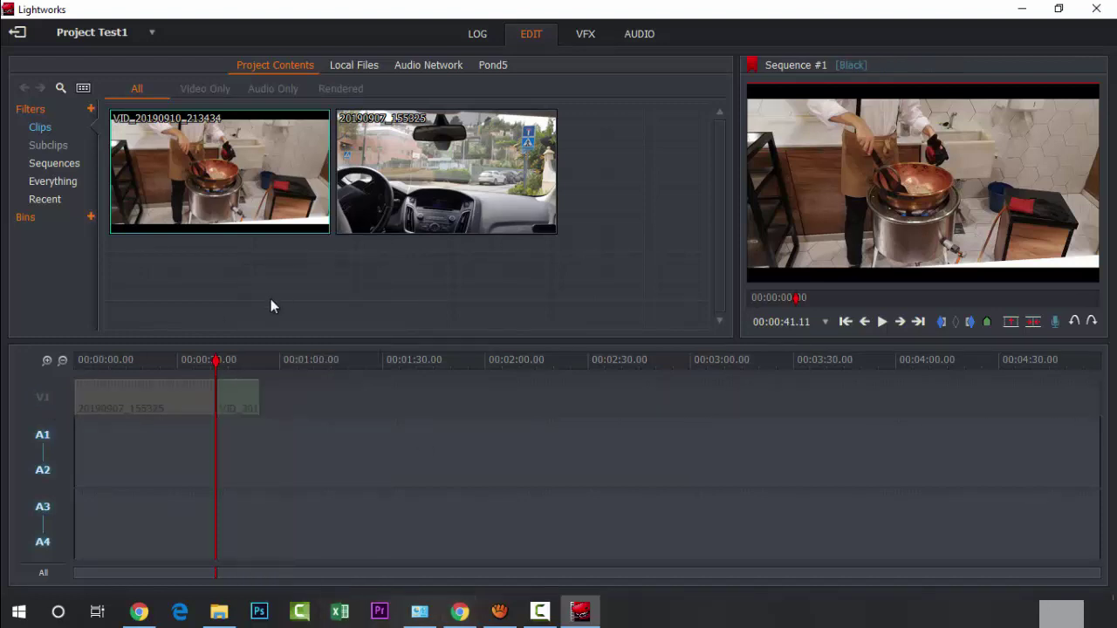
left_click(245, 364)
mouse_move(246, 368)
left_mouse_down()
mouse_move(149, 366)
mouse_move(235, 361)
left_mouse_up()
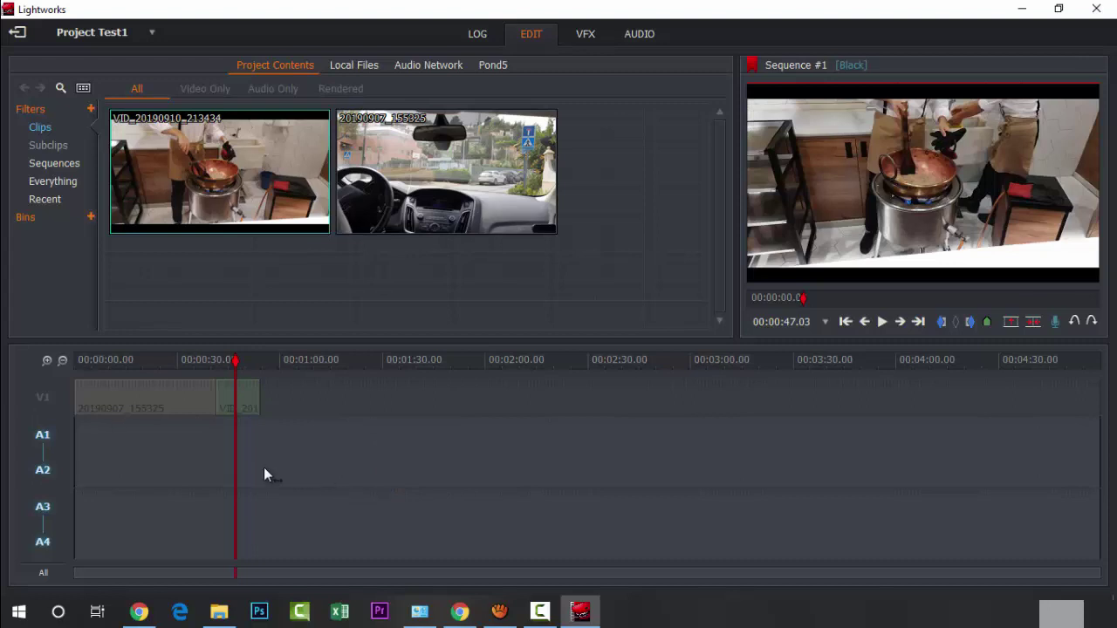
Import VID_20190908_144846 and 20190905_203049 from New folder in File Explorer into the project contents and return to Lightworks.
left_click(219, 611)
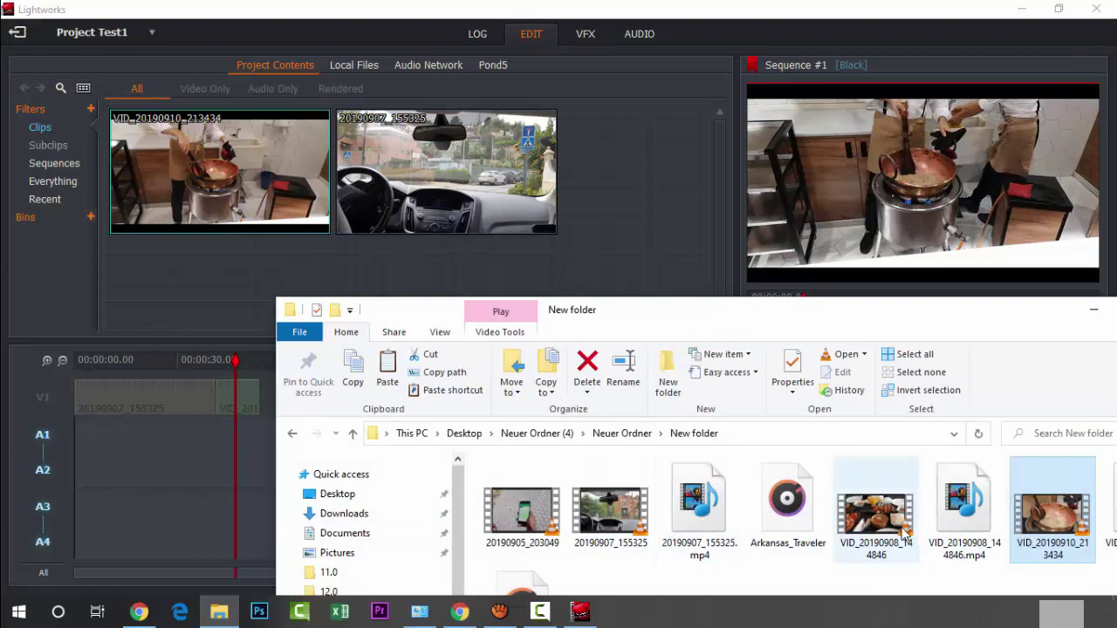
left_click_drag(889, 519, 668, 230)
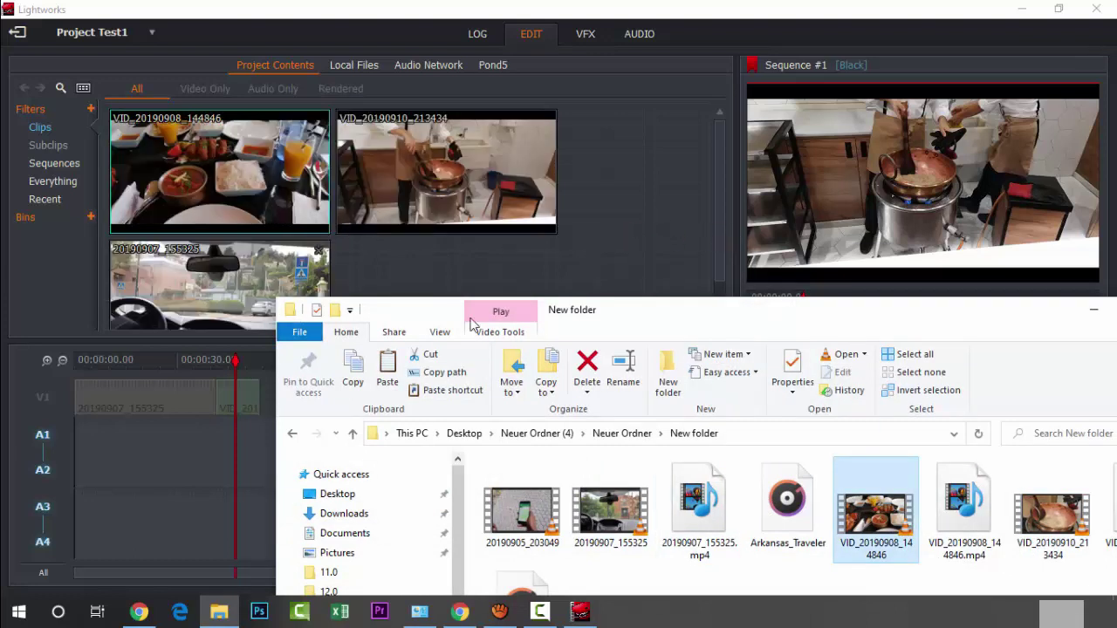
left_click_drag(515, 502, 613, 243)
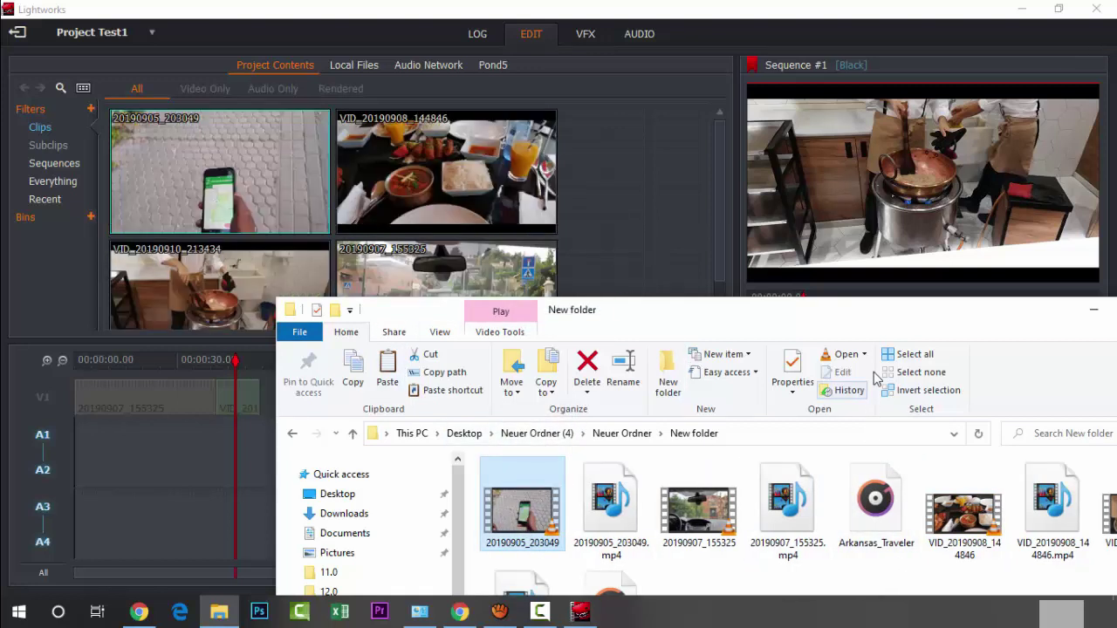
left_click_drag(966, 324, 828, 303)
left_click(954, 288)
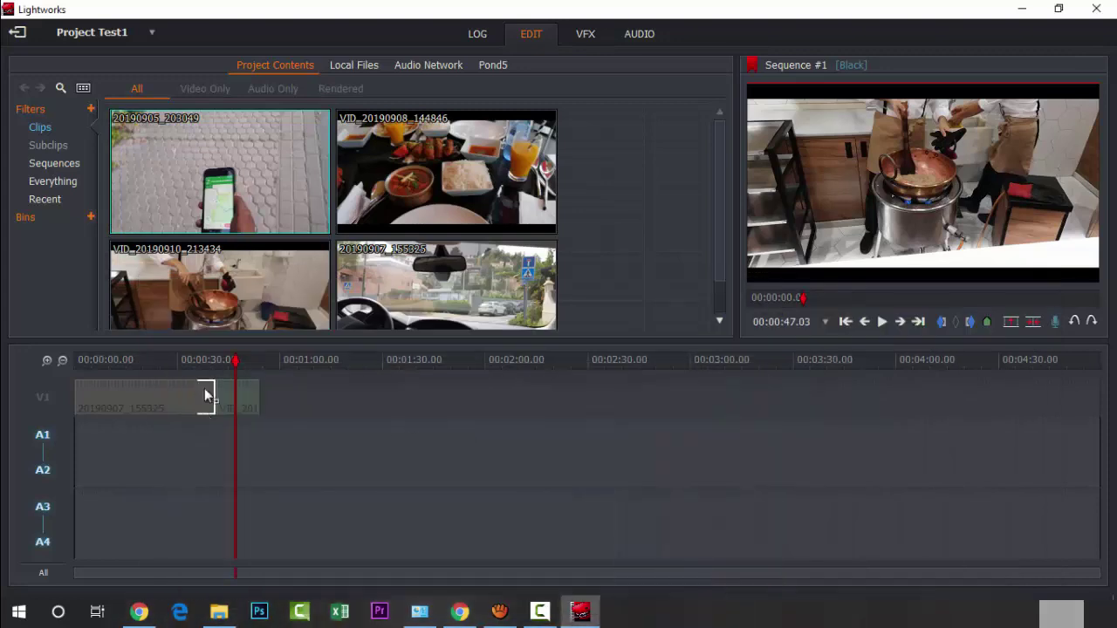
Place 20190905_203049 on the timeline at 00:00:58.17 and VID_20190908_144846 at 00:01:36.18, leaving gaps between the clips.
left_click_drag(274, 192, 277, 424)
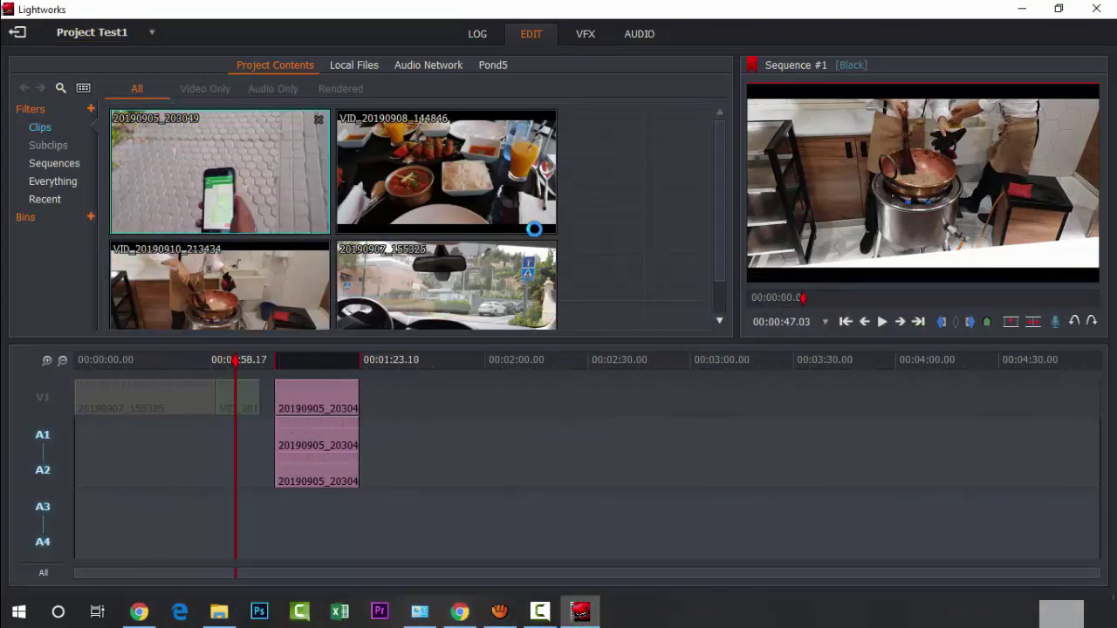
left_click_drag(459, 192, 372, 396)
Try deleting the audio of 20190905_203049 from A1 and A2 while V1 is deselected, and restore it.
right_click(335, 422)
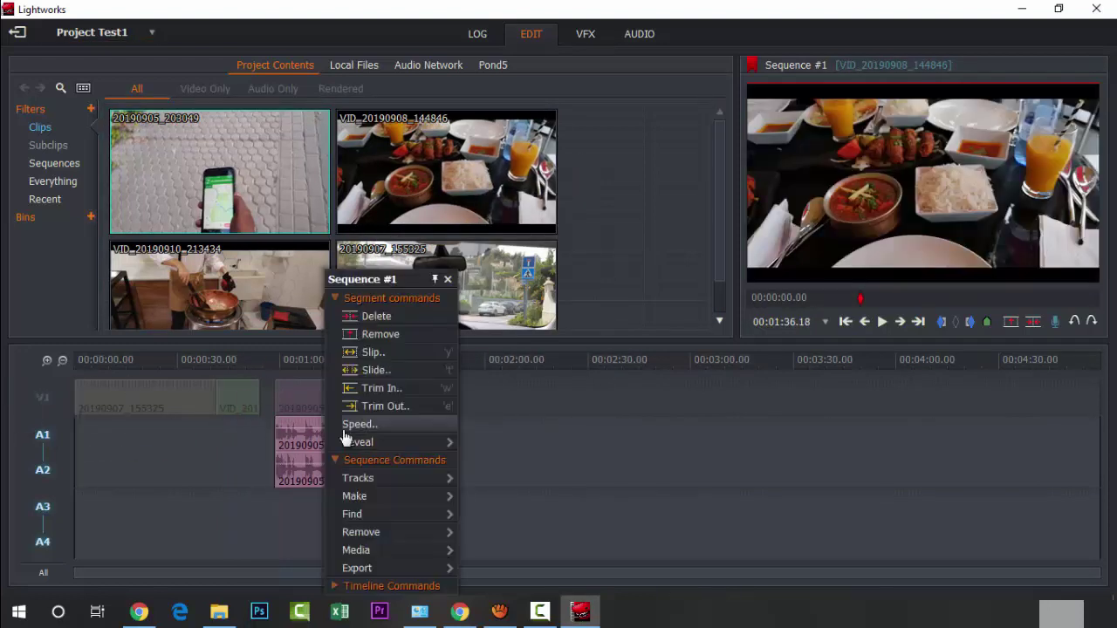
left_click(424, 317)
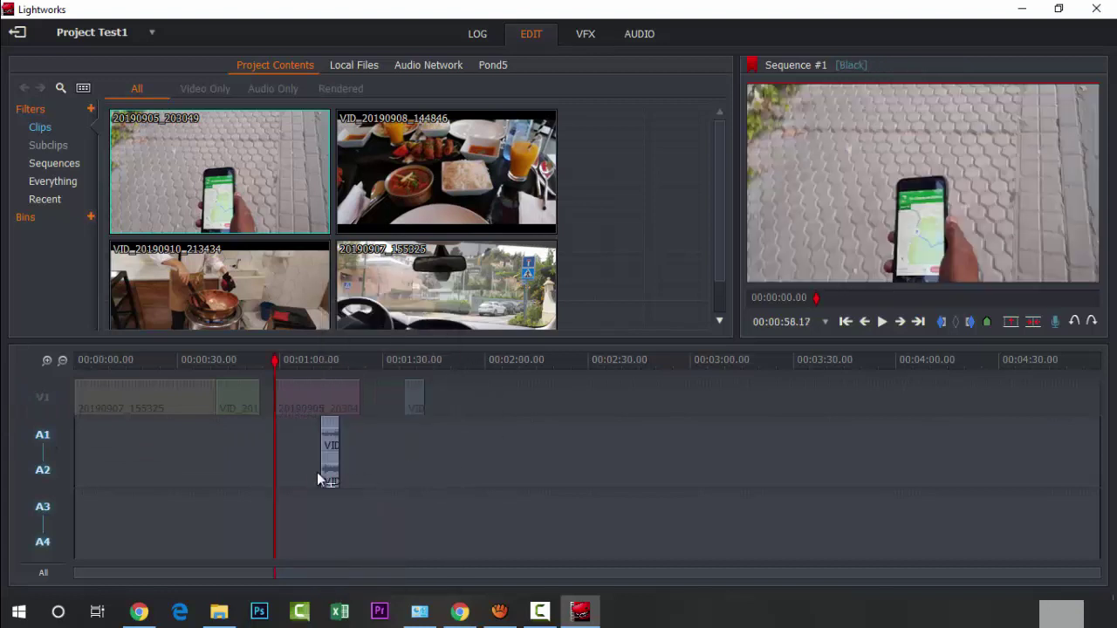
right_click(330, 438)
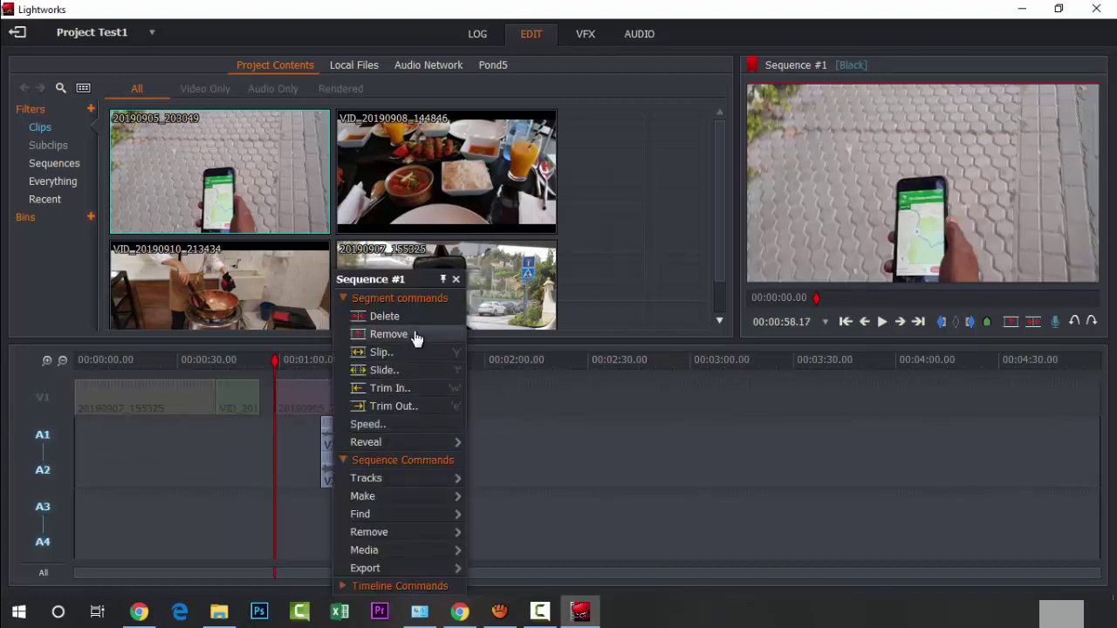
left_click(384, 334)
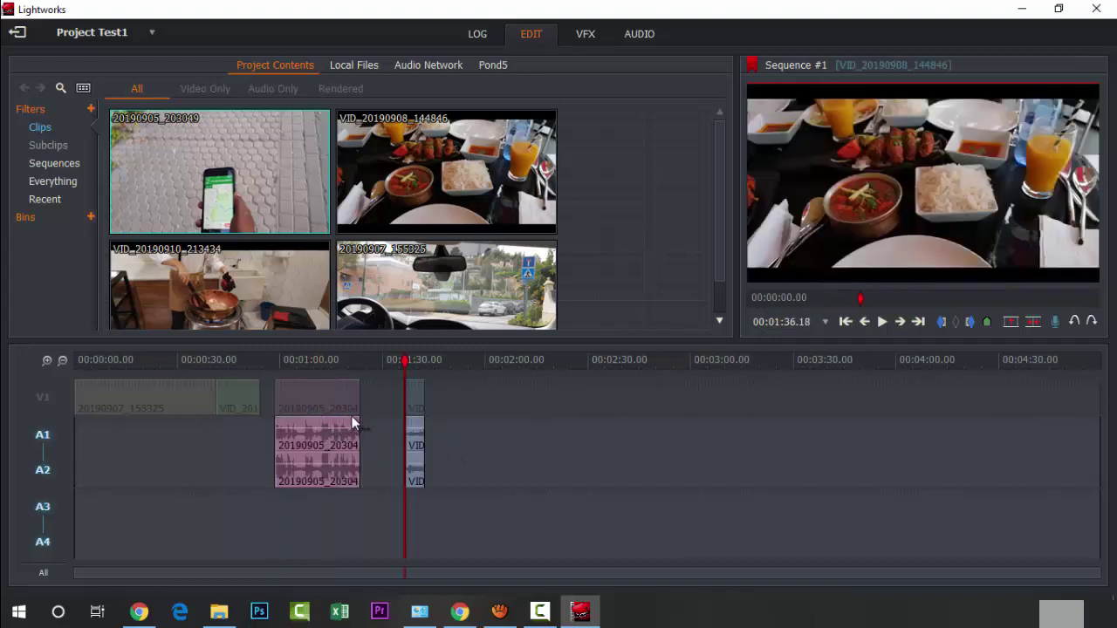
left_click(363, 422)
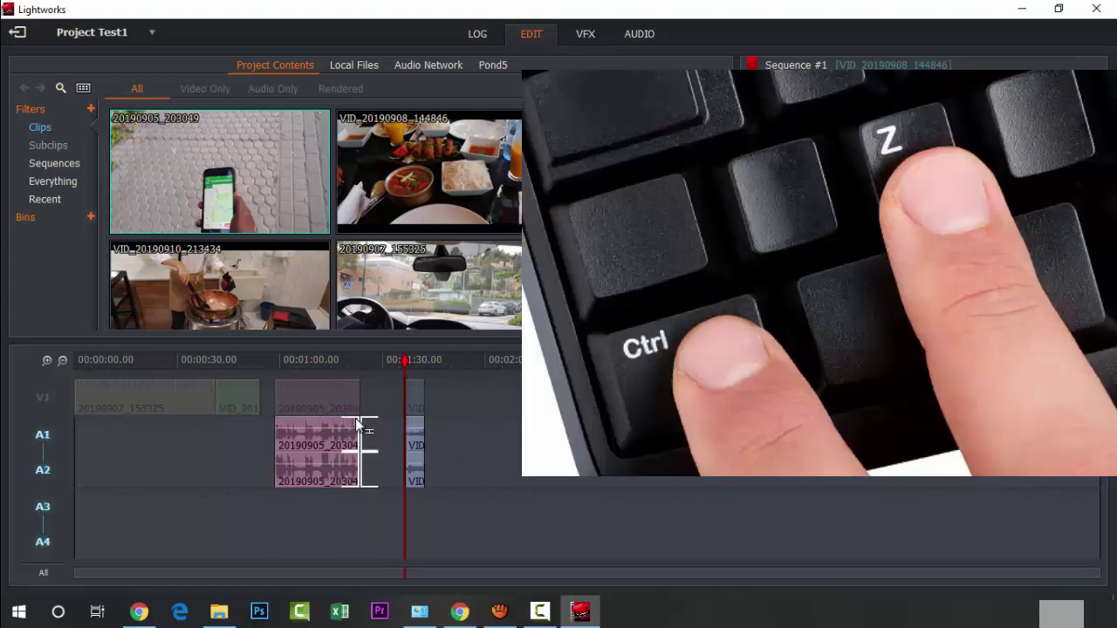
Try deleting the whole clip 20190905_203049 with V1, A1 and A2 all selected, and undo the deletion.
left_click(56, 404)
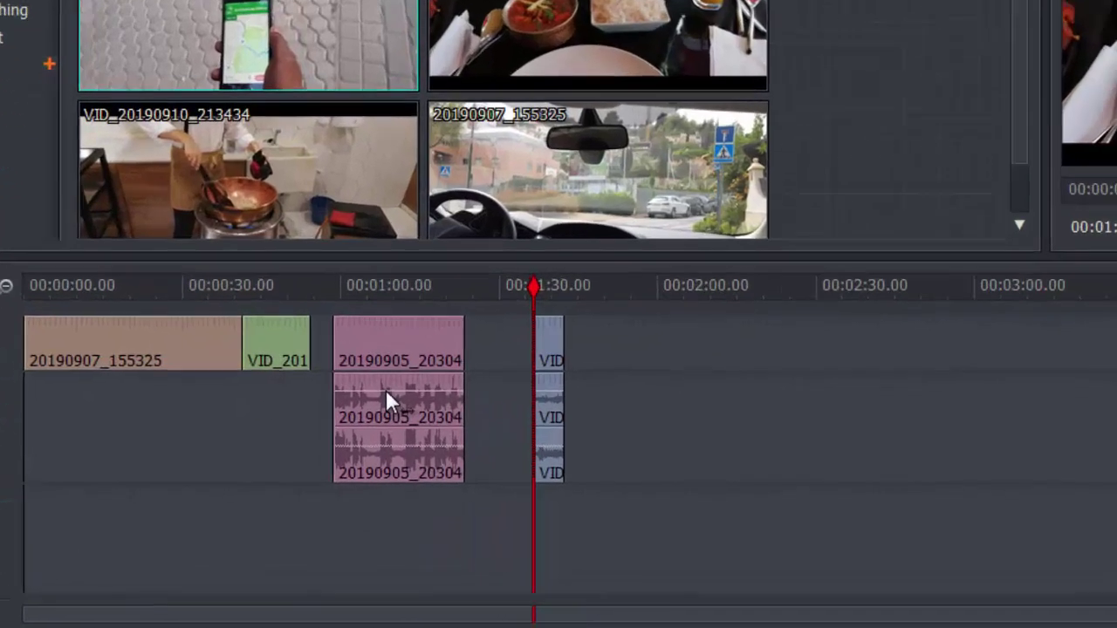
right_click(308, 435)
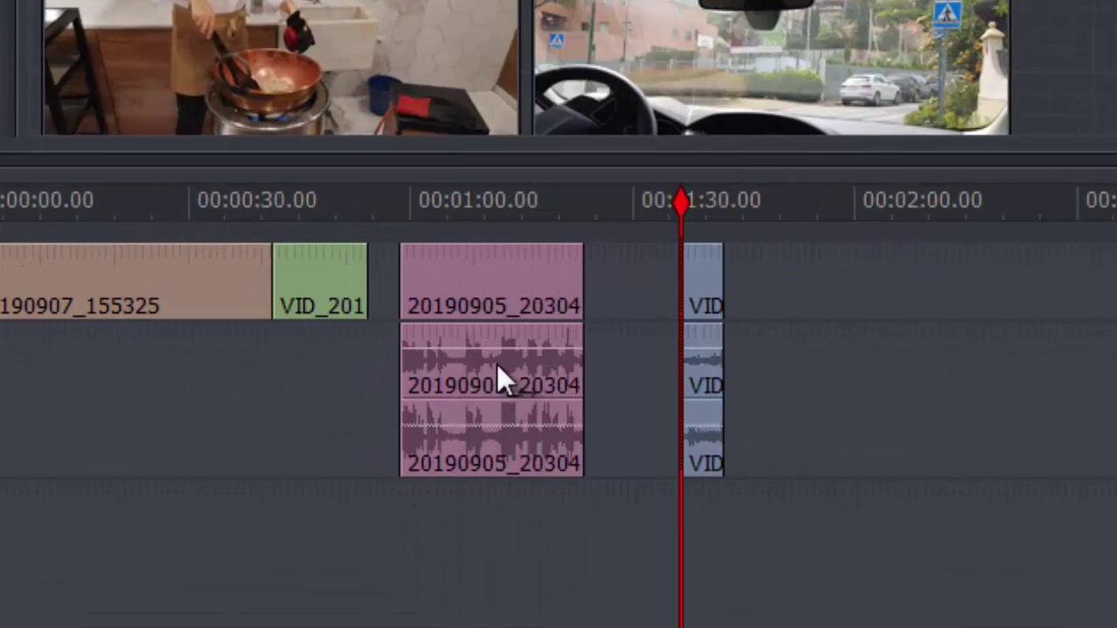
right_click(497, 365)
left_click(559, 110)
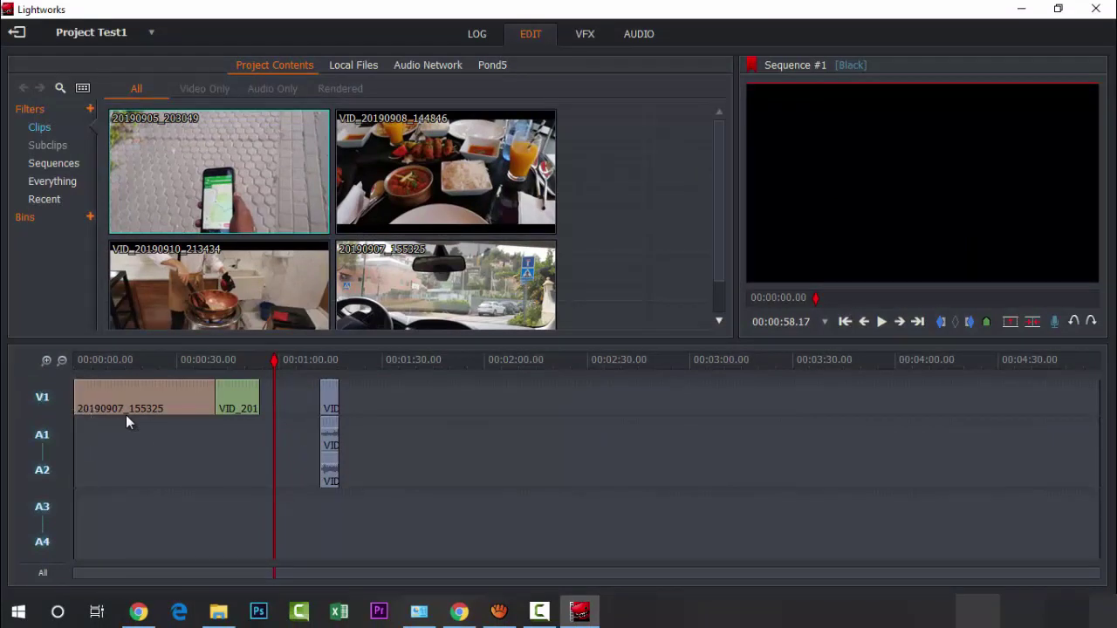
key("v")
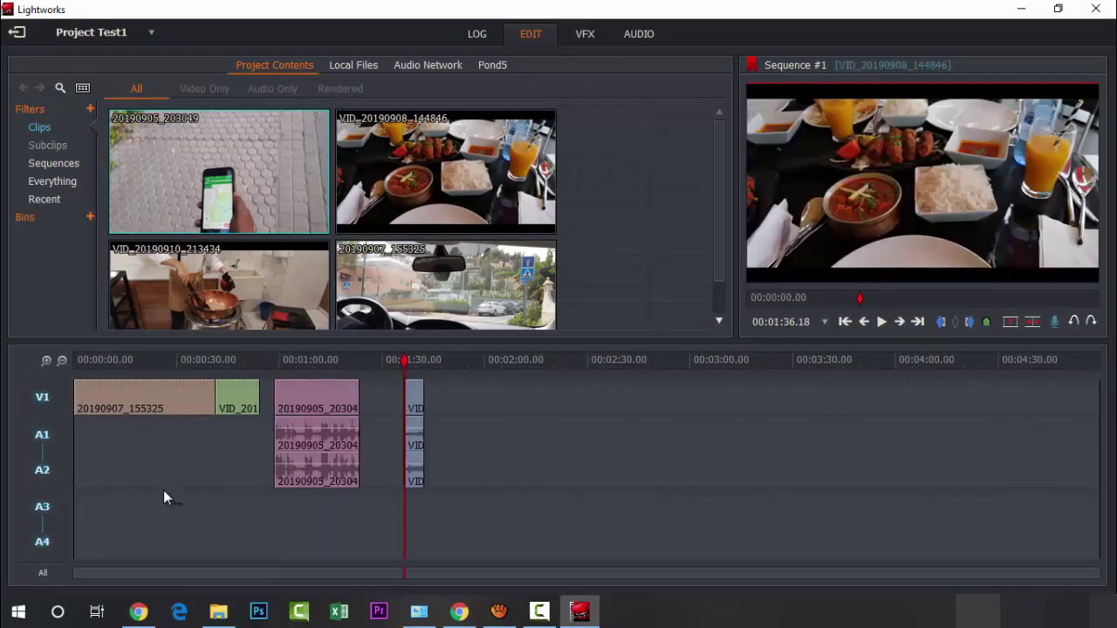
Remove the audio of 20190905_203049 and VID_20190908_144846 from A1 and A2 with V1 deselected.
left_click(55, 399)
right_click(315, 433)
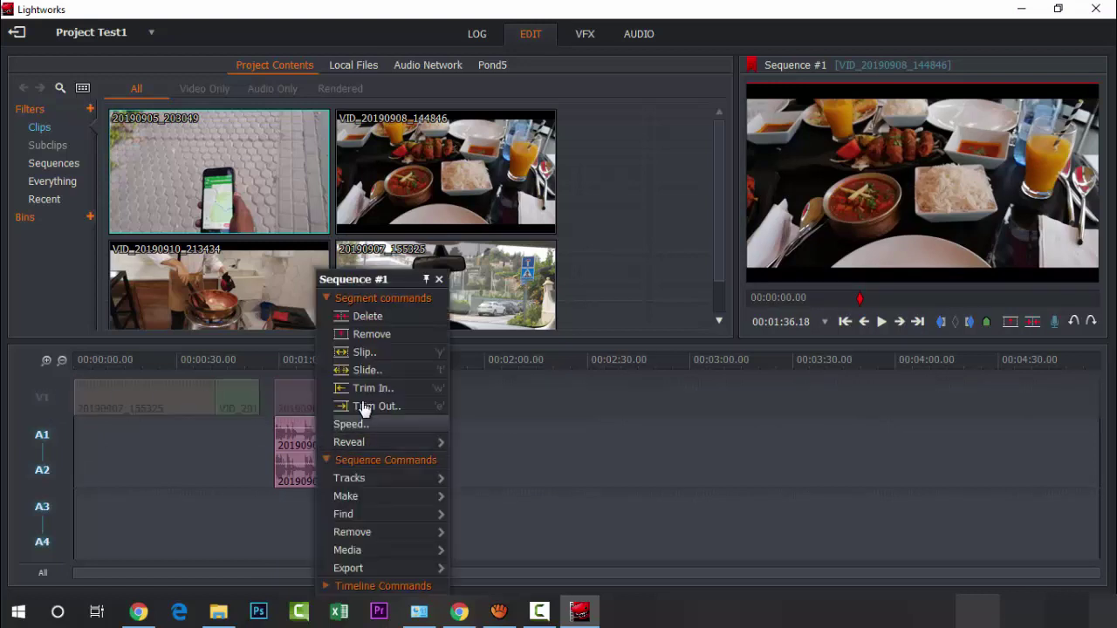
left_click(372, 334)
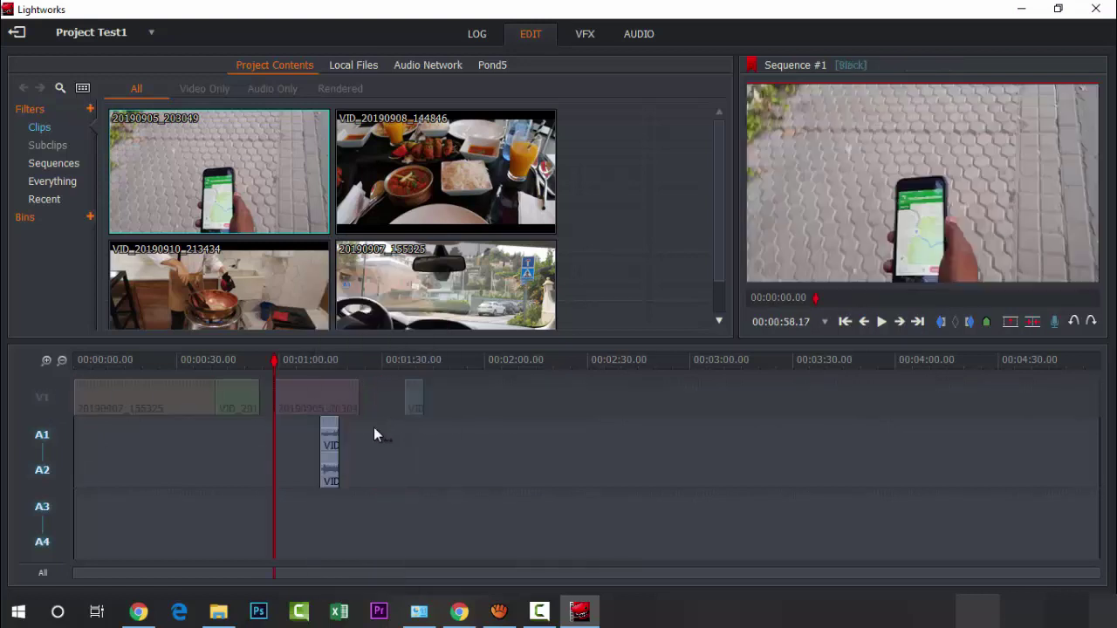
right_click(333, 447)
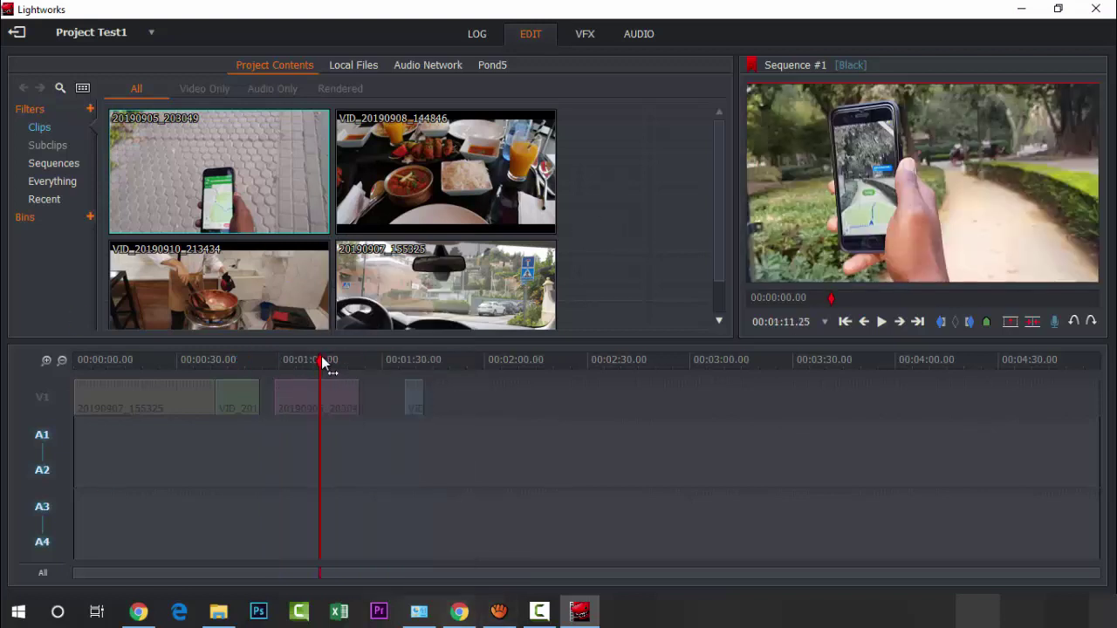
Play 20190905_203049 from 00:00:58.25 to check for sound, and reselect track V1.
left_click_drag(319, 362, 276, 361)
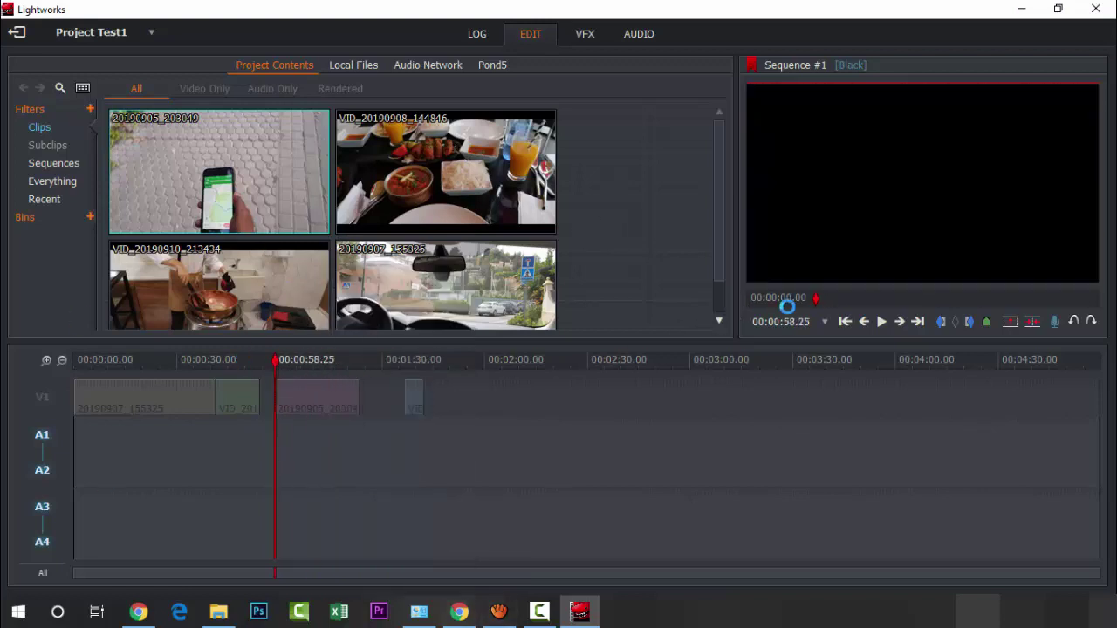
left_click(881, 321)
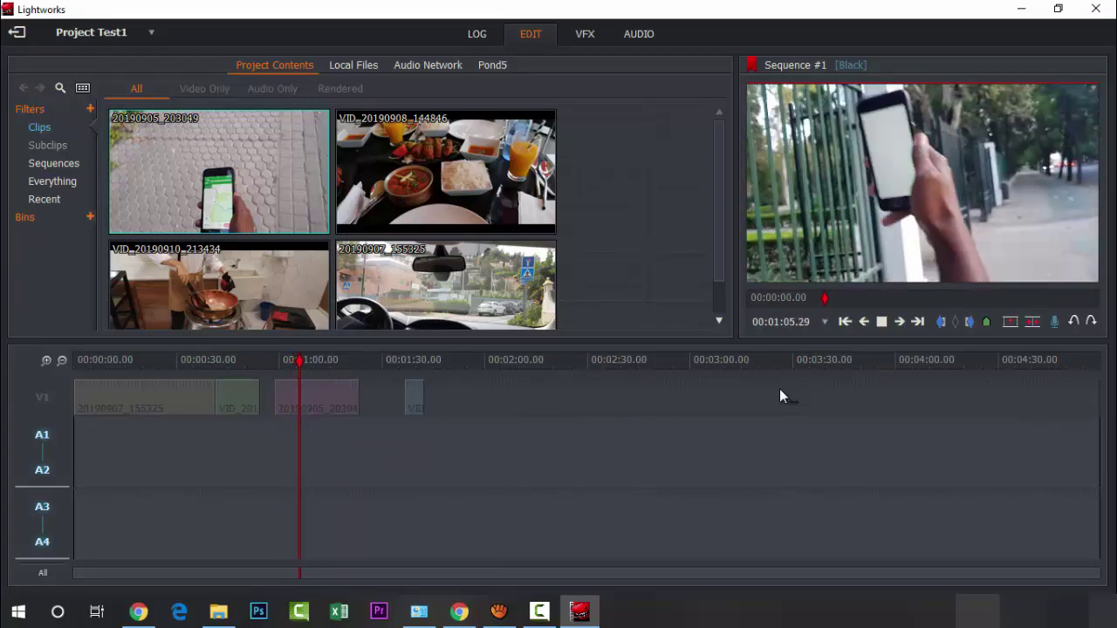
left_click(38, 398)
left_click(881, 325)
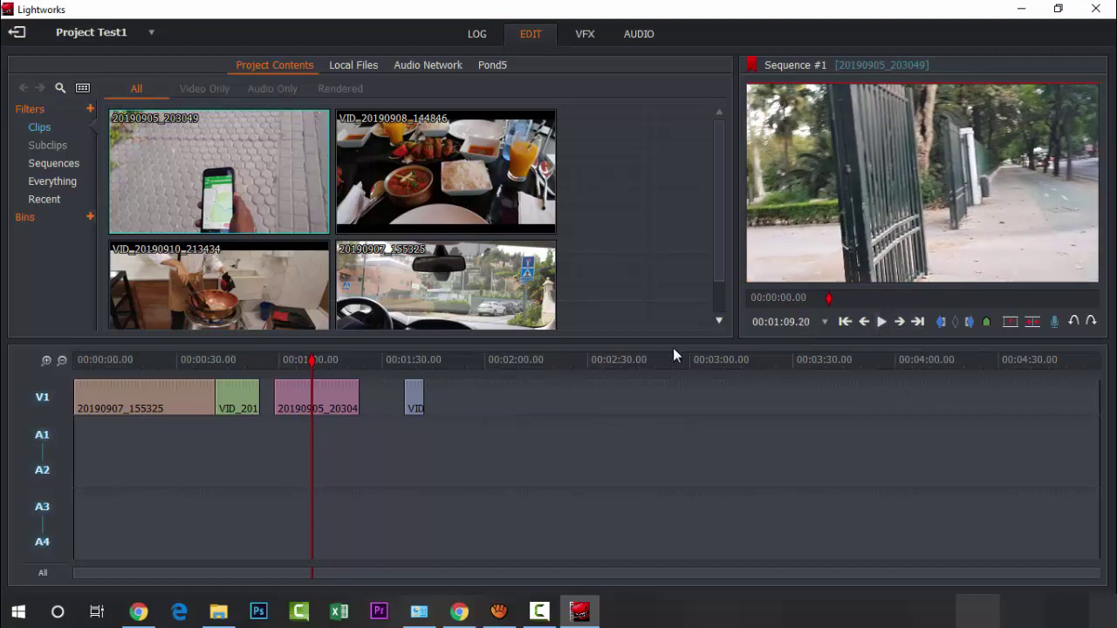
Set the speed of 20190905_203049 to 200% with the Resize method, and play it from 00:00:59.09.
right_click(321, 394)
right_click(333, 398)
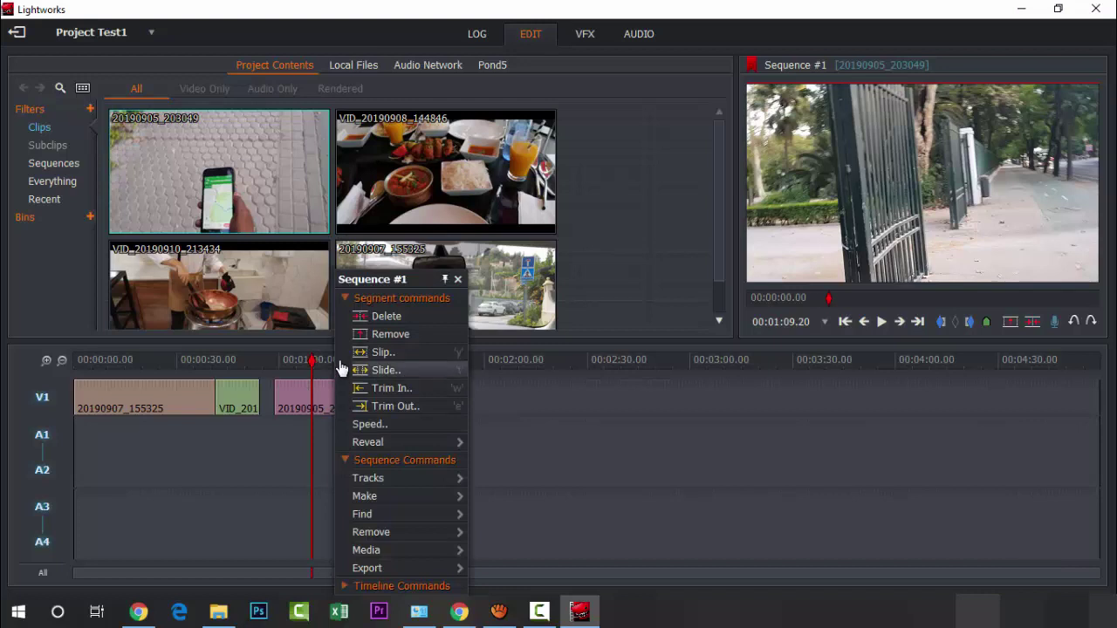
left_click(392, 428)
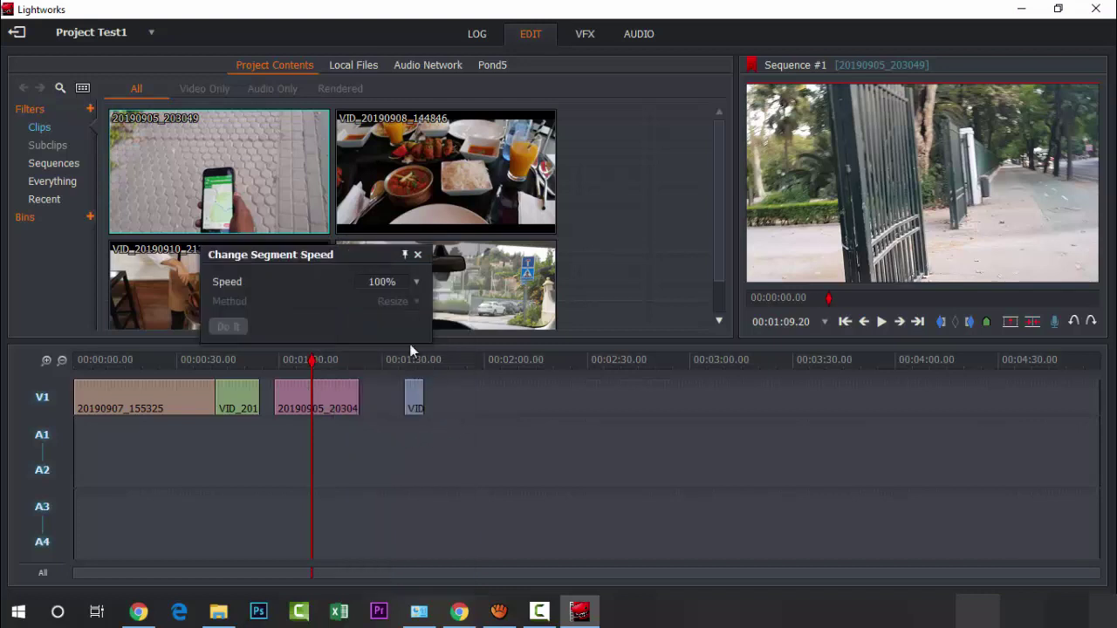
left_click(393, 279)
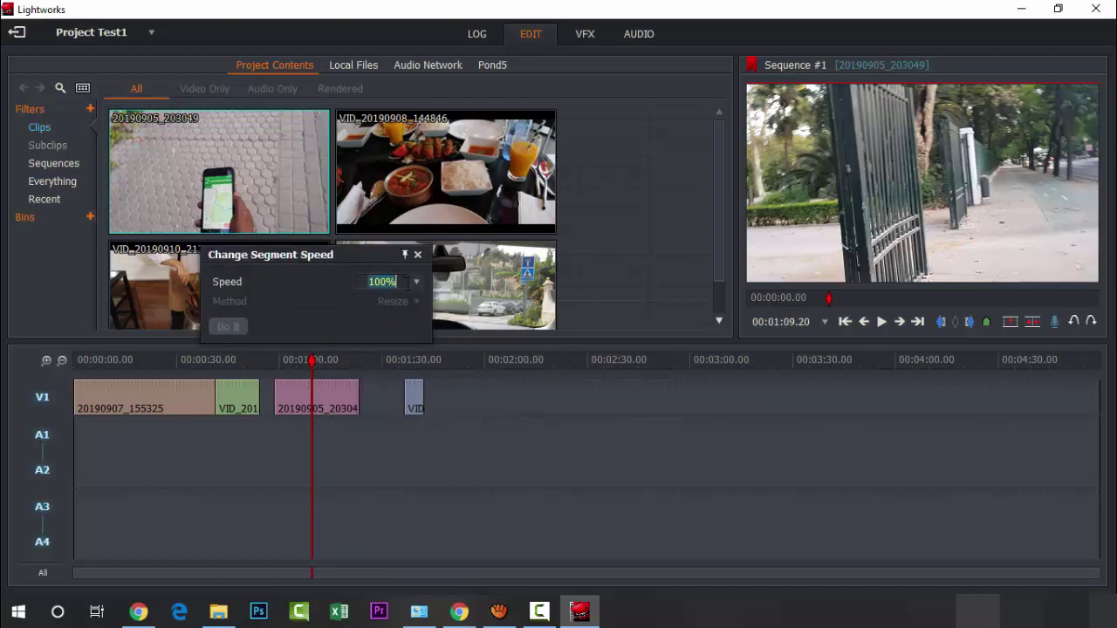
left_click(416, 284)
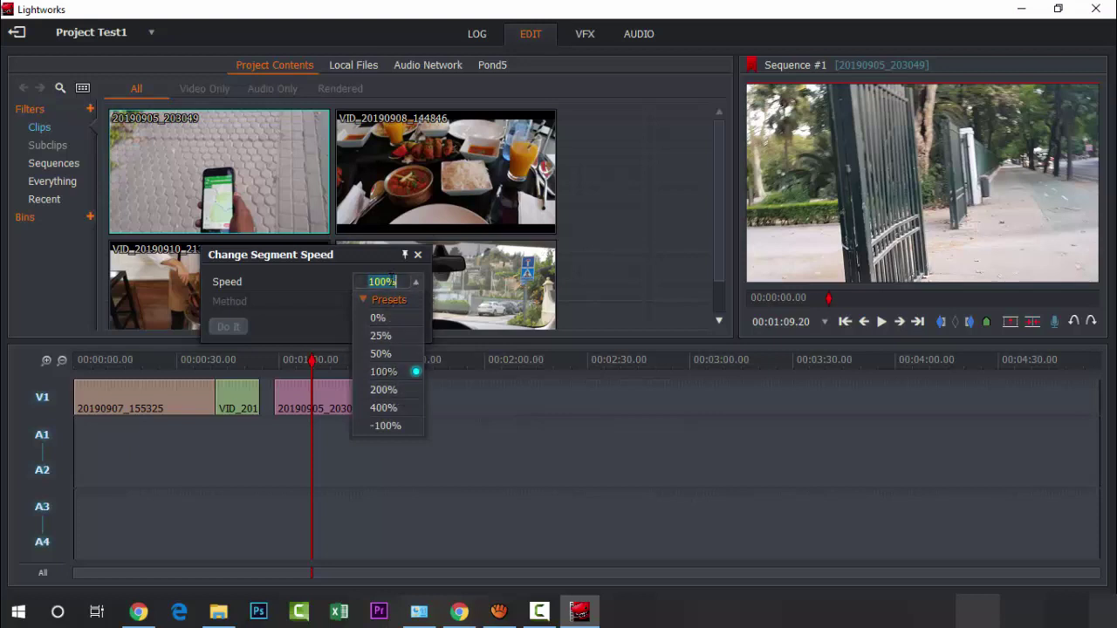
left_click(381, 390)
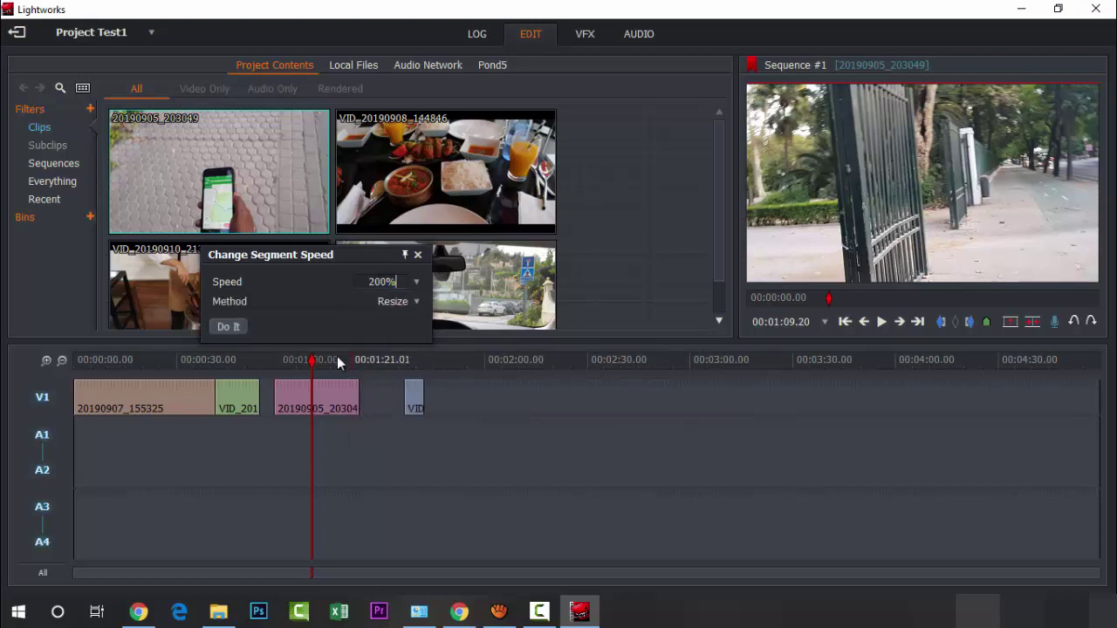
left_click(222, 329)
left_click_drag(294, 358, 278, 359)
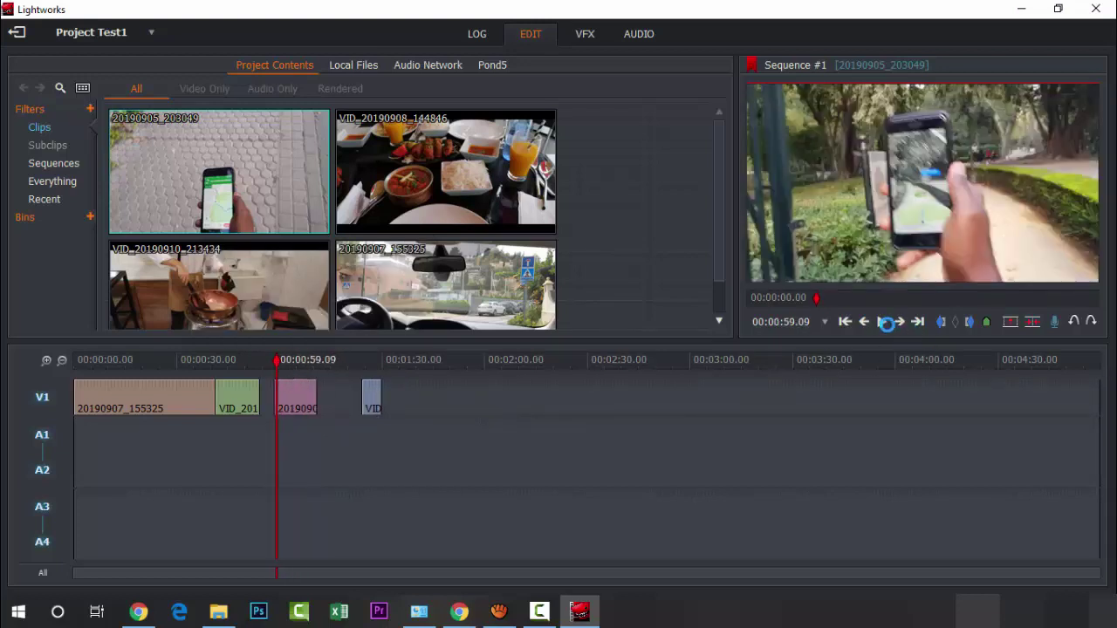
left_click(881, 322)
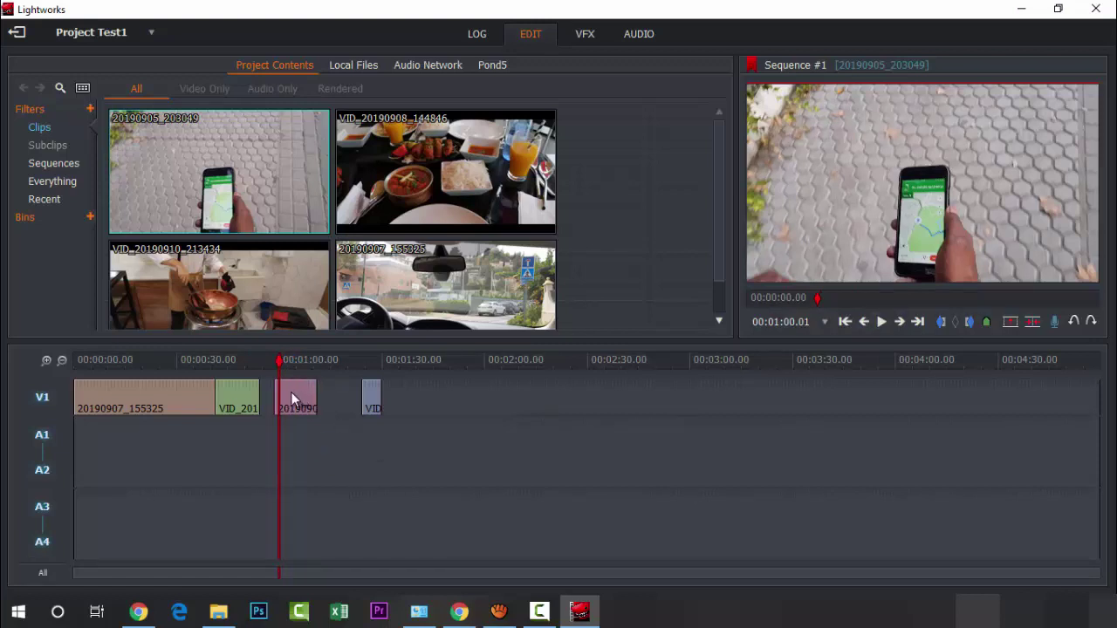
Move 20190905_203049 directly against the green clip before it, and shift VID_20190908_144846 to start at 00:01:29.28.
left_click_drag(291, 392, 278, 393)
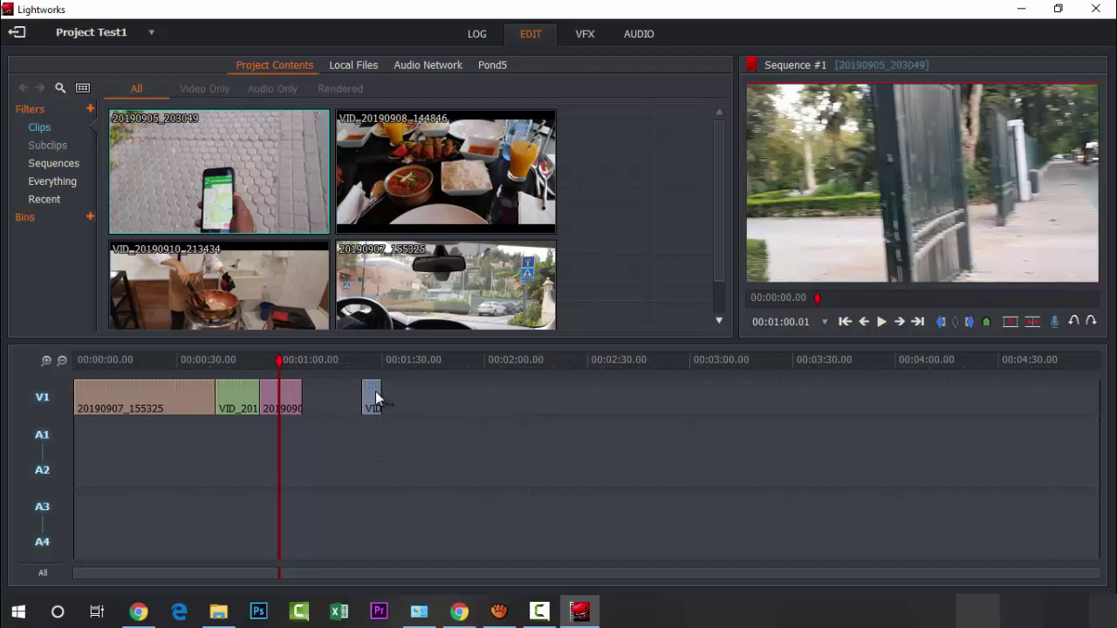
left_click_drag(375, 393, 397, 405)
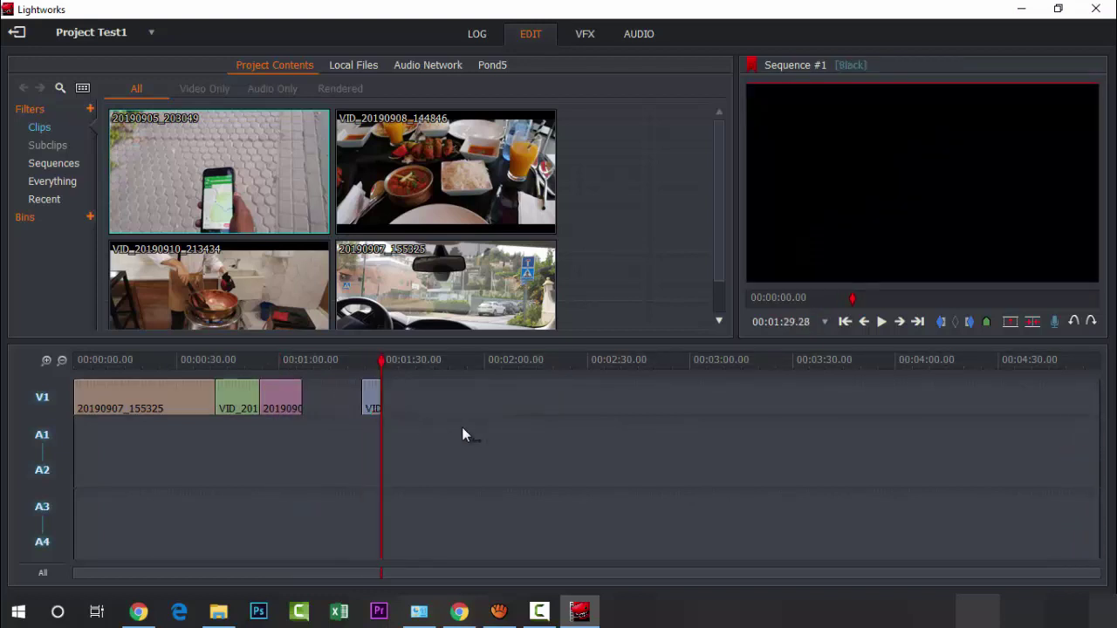
left_click(379, 404)
left_click_drag(370, 414, 395, 415)
left_click(408, 439)
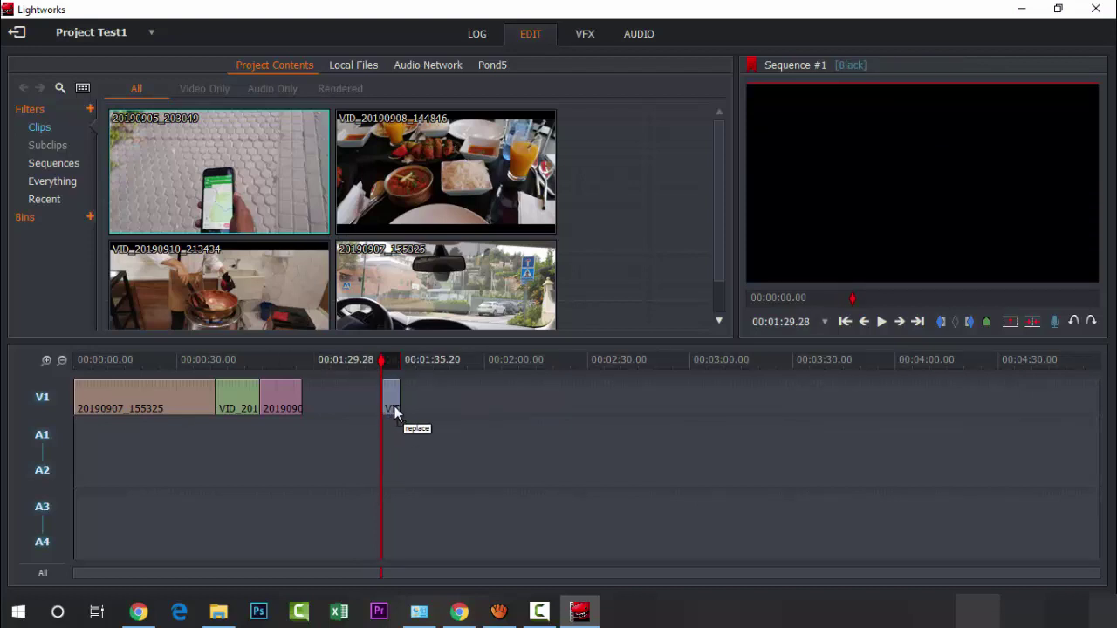
Move VID_20190908_144846 to 00:01:06.22, directly after the end of 20190905_203049 on V1.
left_click(47, 360)
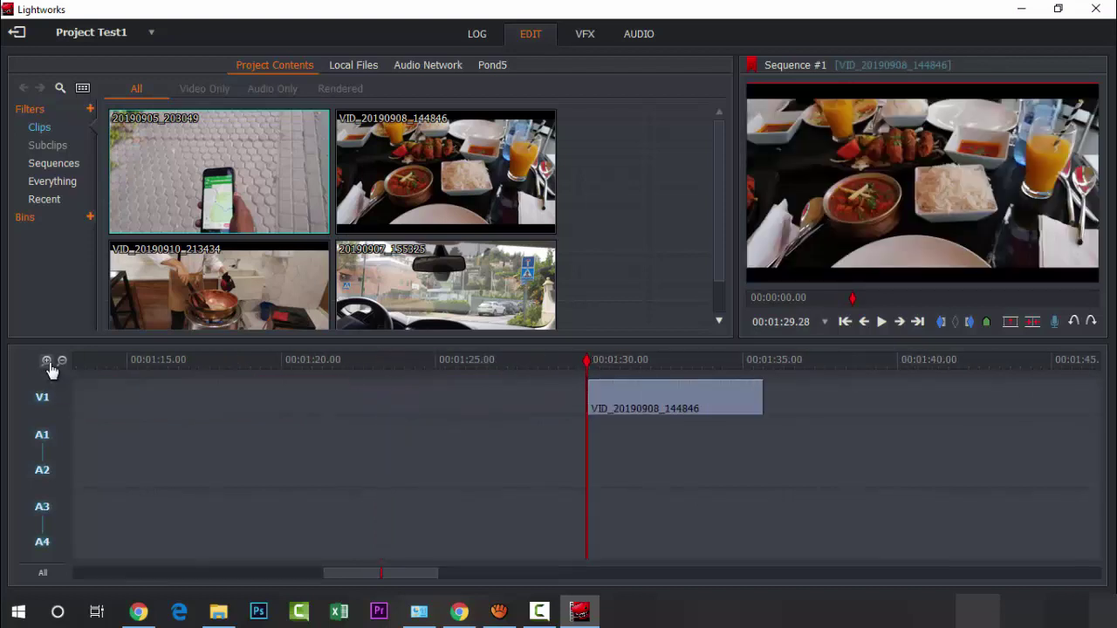
left_click_drag(622, 408, 266, 406)
left_click_drag(367, 576, 305, 574)
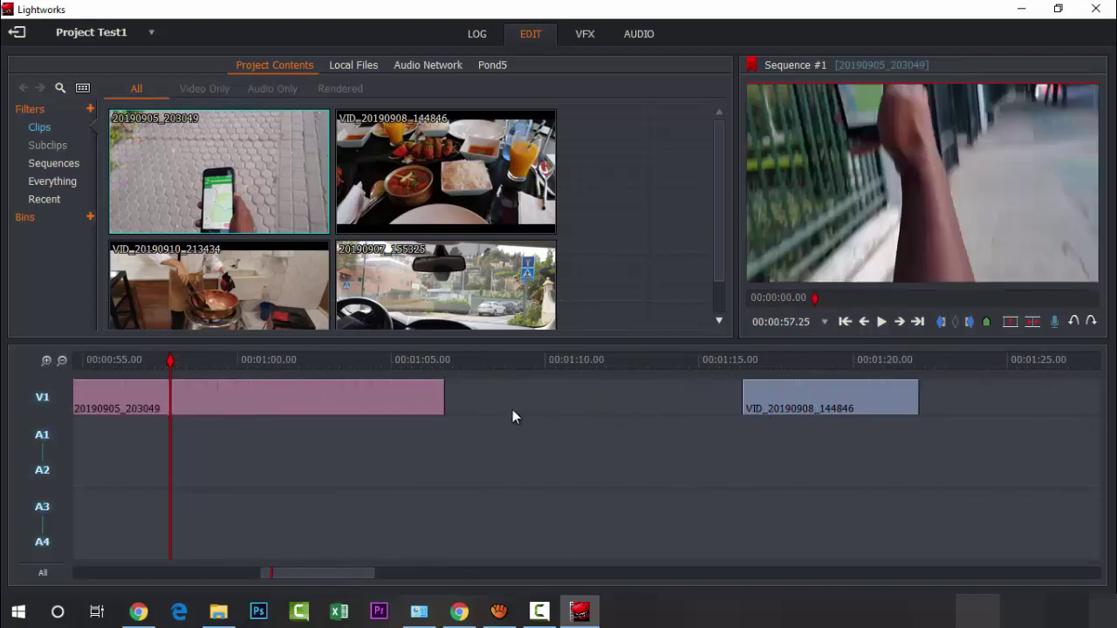
left_click_drag(876, 404, 512, 449)
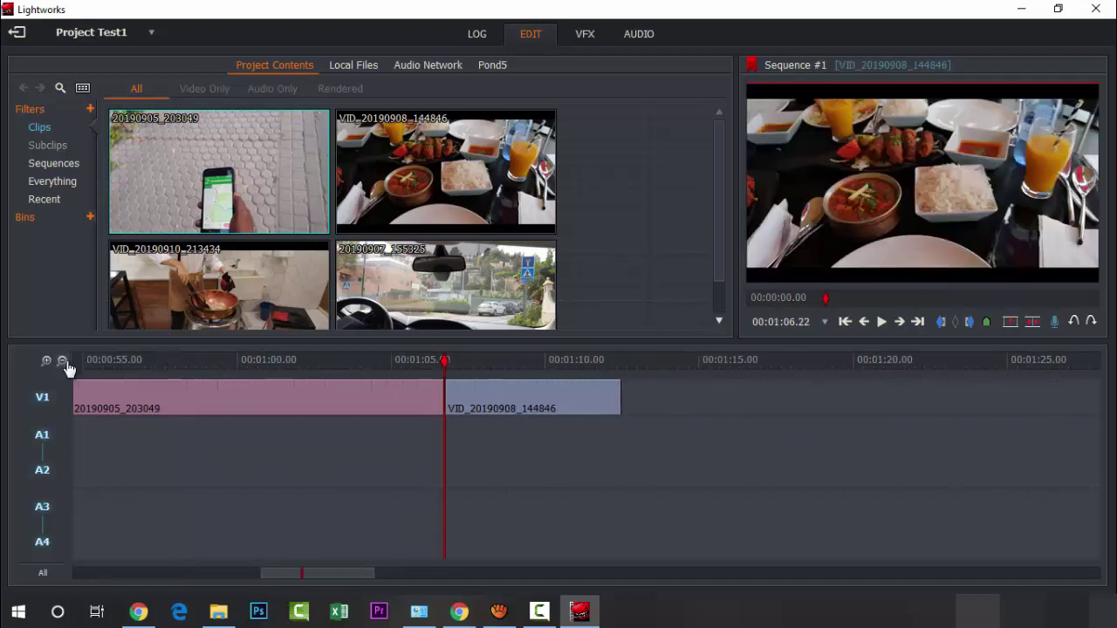
left_click(62, 360)
left_click(62, 360)
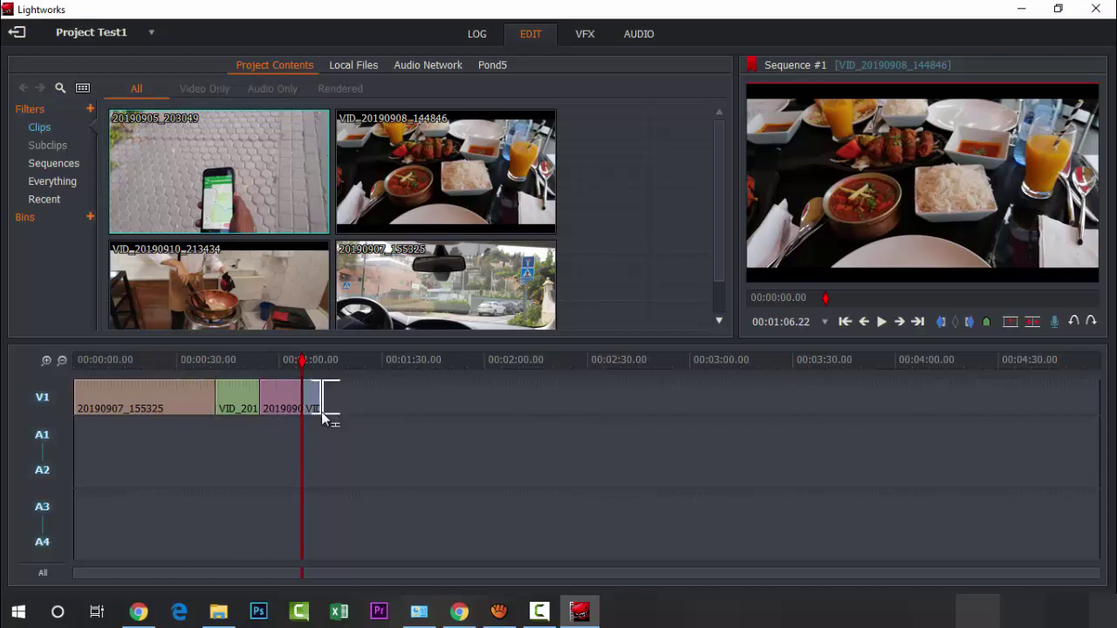
Add a second video track and move VID_20190908_144846 onto V1, above the end of 20190905_203049.
right_click(346, 398)
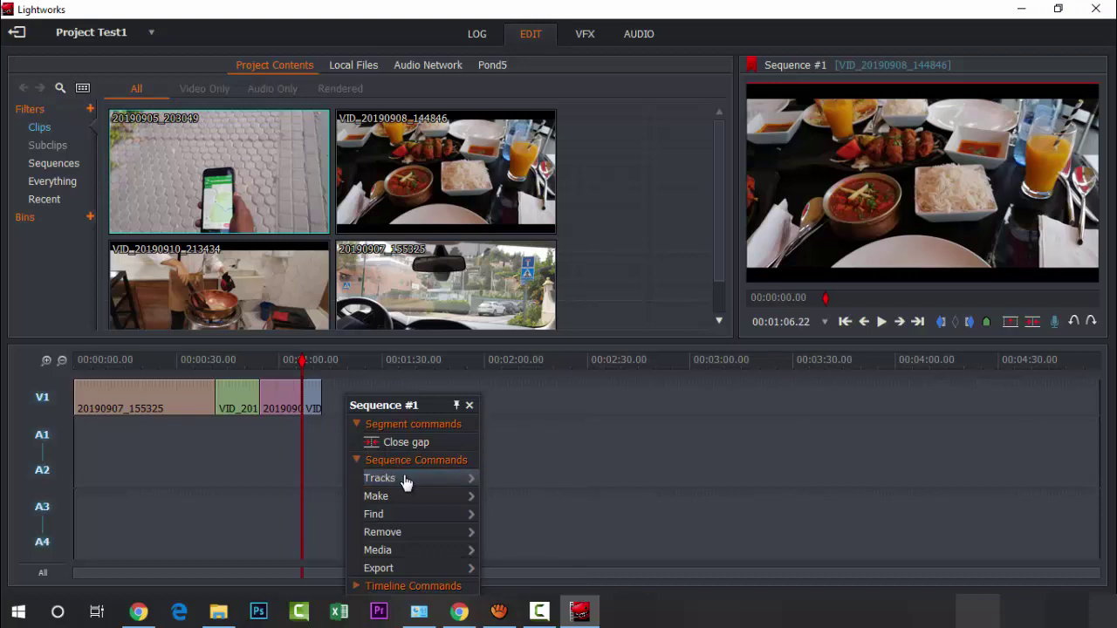
mouse_move(413, 483)
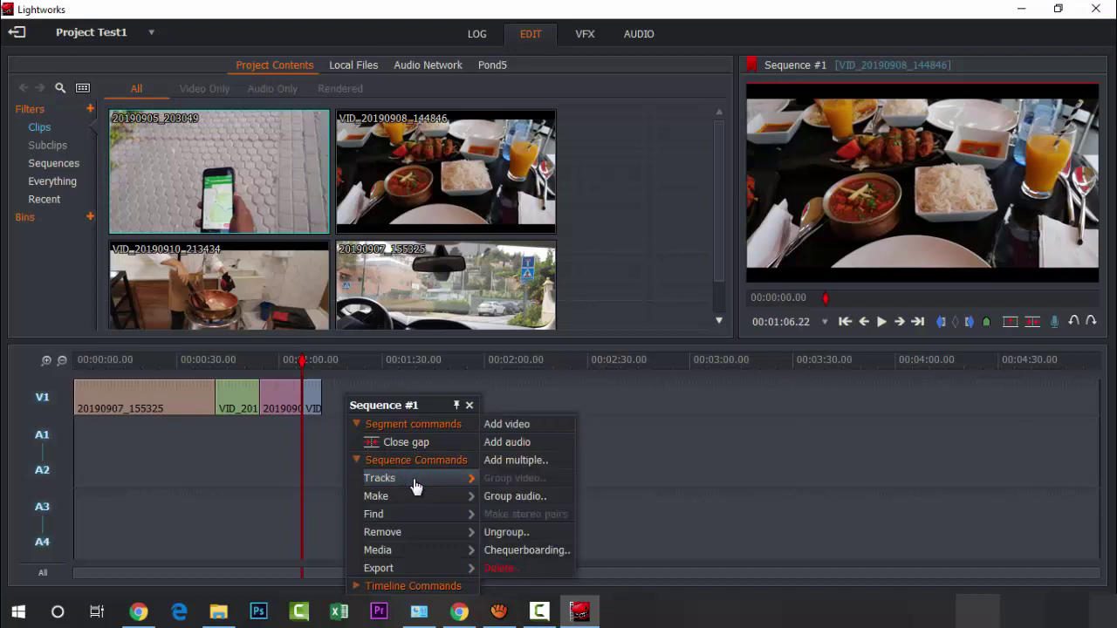
left_click(516, 427)
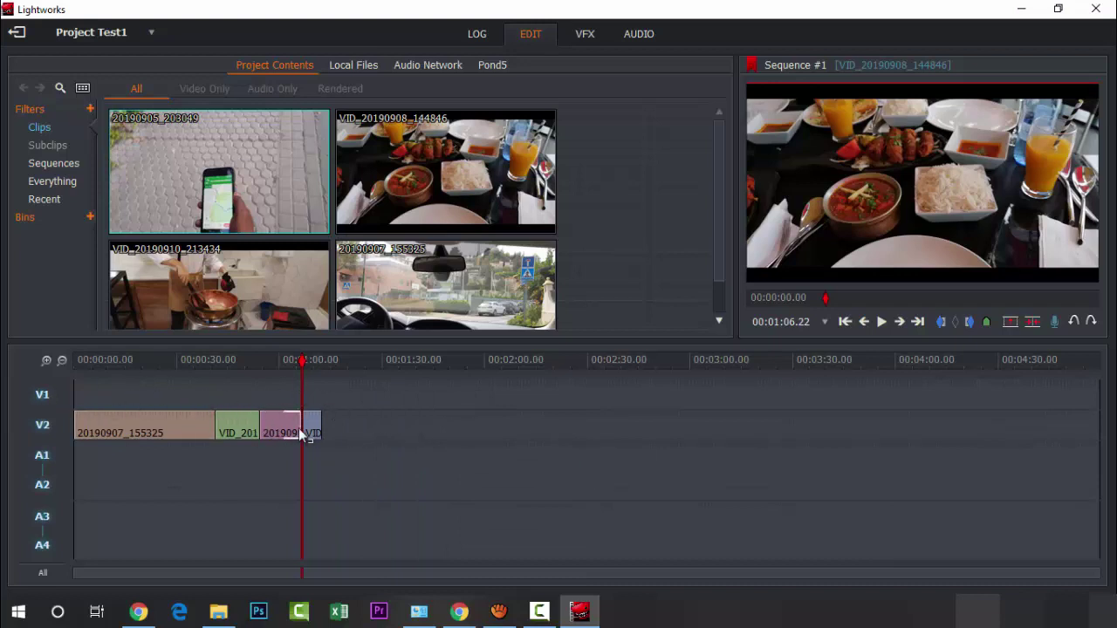
left_click_drag(310, 426, 290, 396)
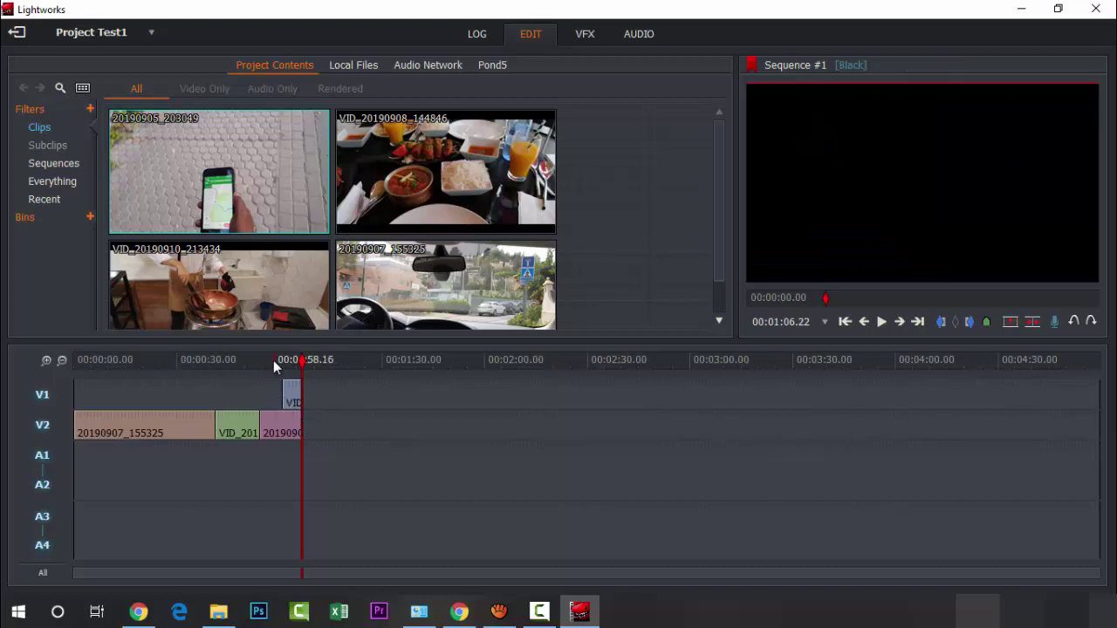
Play the overlapping clips from 00:00:59.01, and return VID_20190908_144846 to V2 directly after 20190905_203049.
left_click(275, 360)
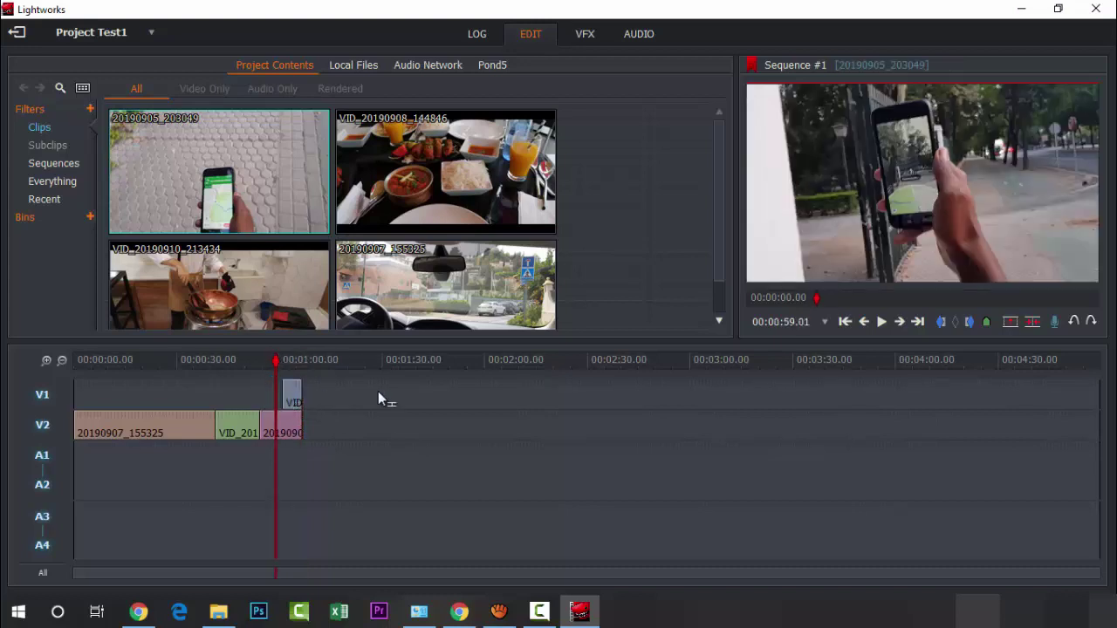
left_click(883, 322)
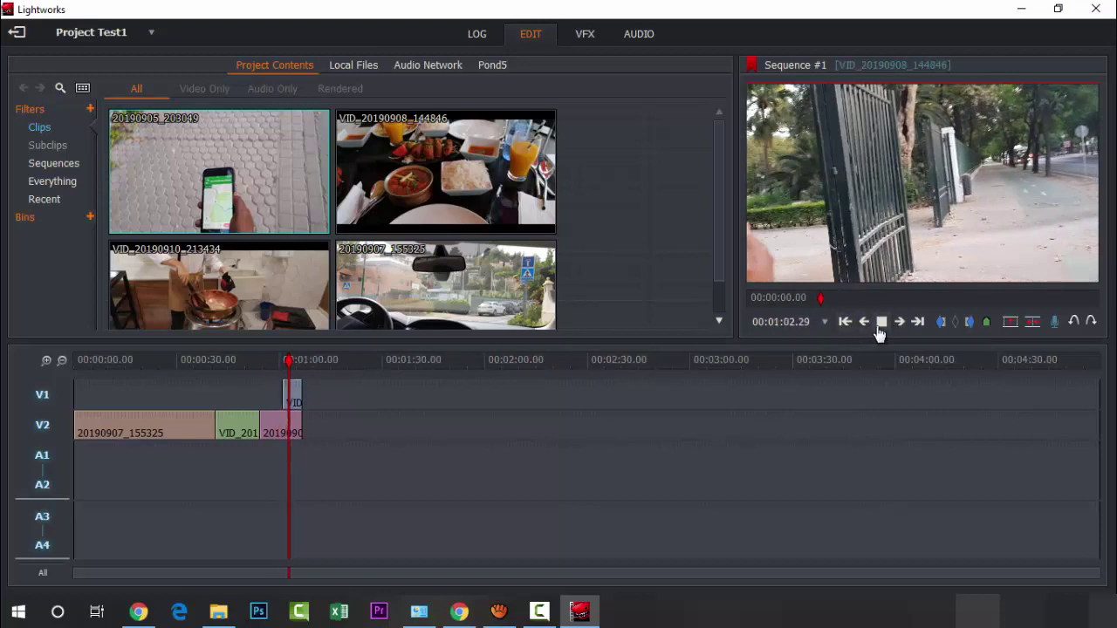
left_click(881, 321)
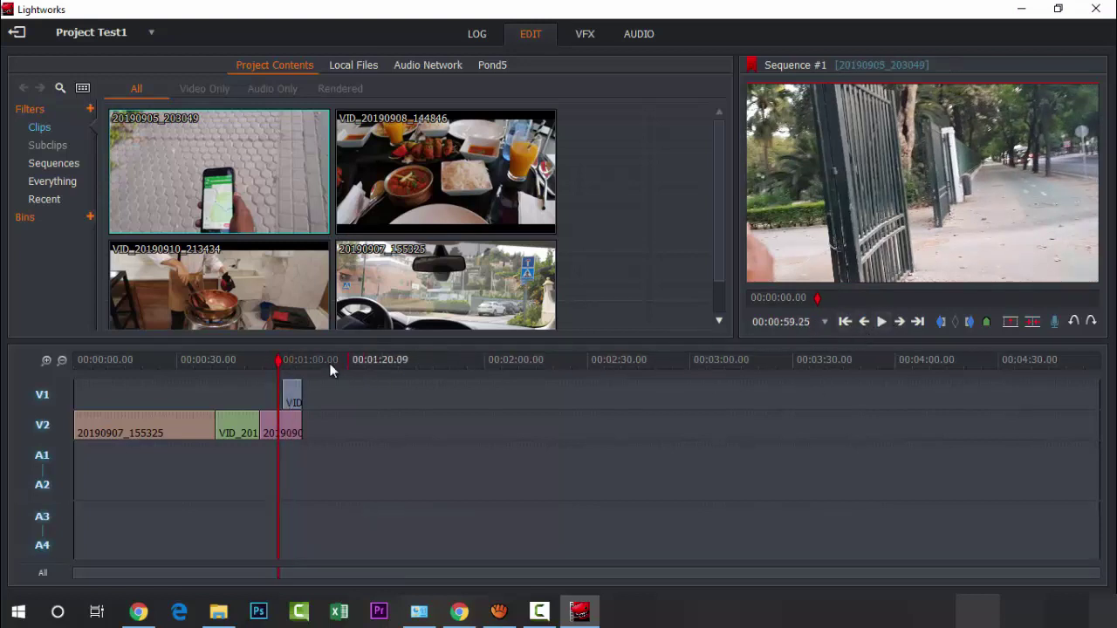
left_click(296, 360)
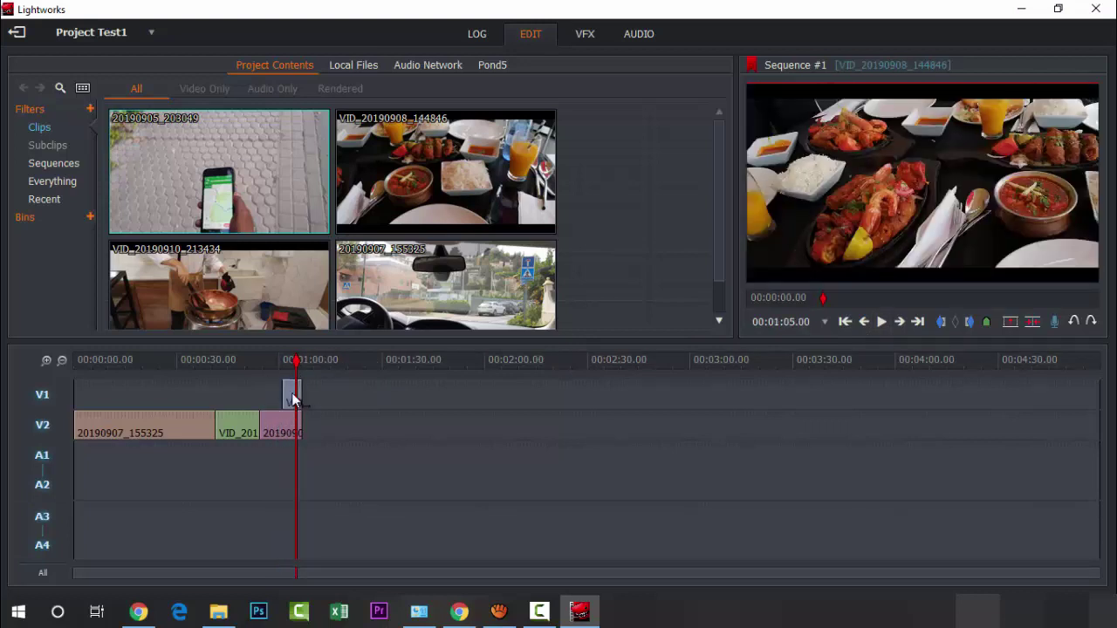
left_click_drag(292, 395, 221, 403)
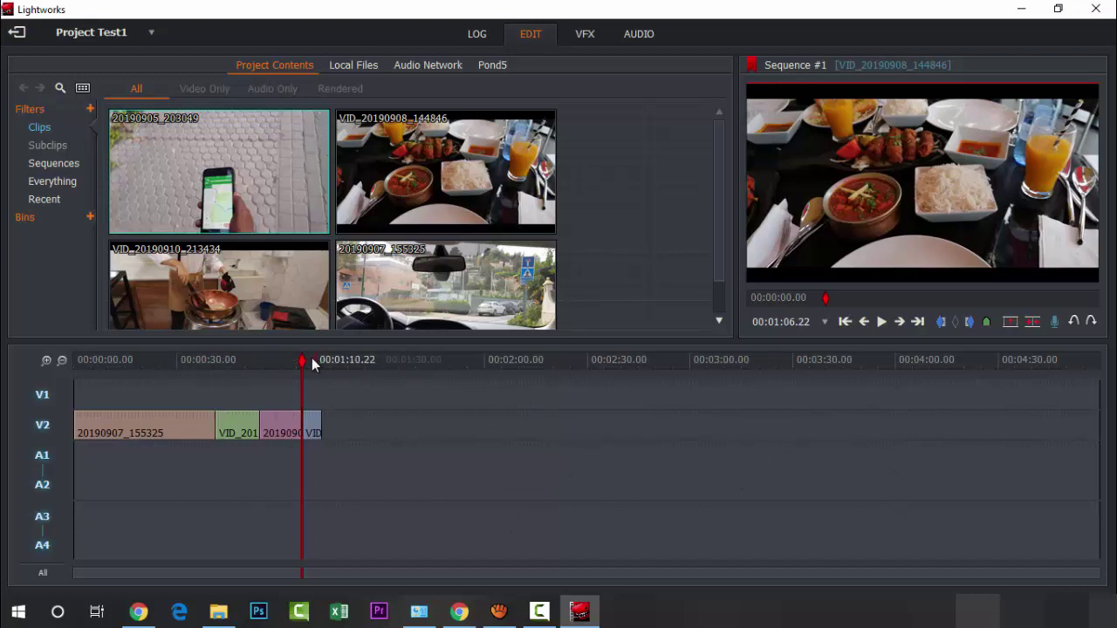
Tint 20190907_155325 at 00:00:12.21 with Highlights 61.38°/36.89%, Midtones 161.76°/3.88% and Shadows 5.65°/28.57% in Colour Correction.
left_click_drag(302, 359, 120, 370)
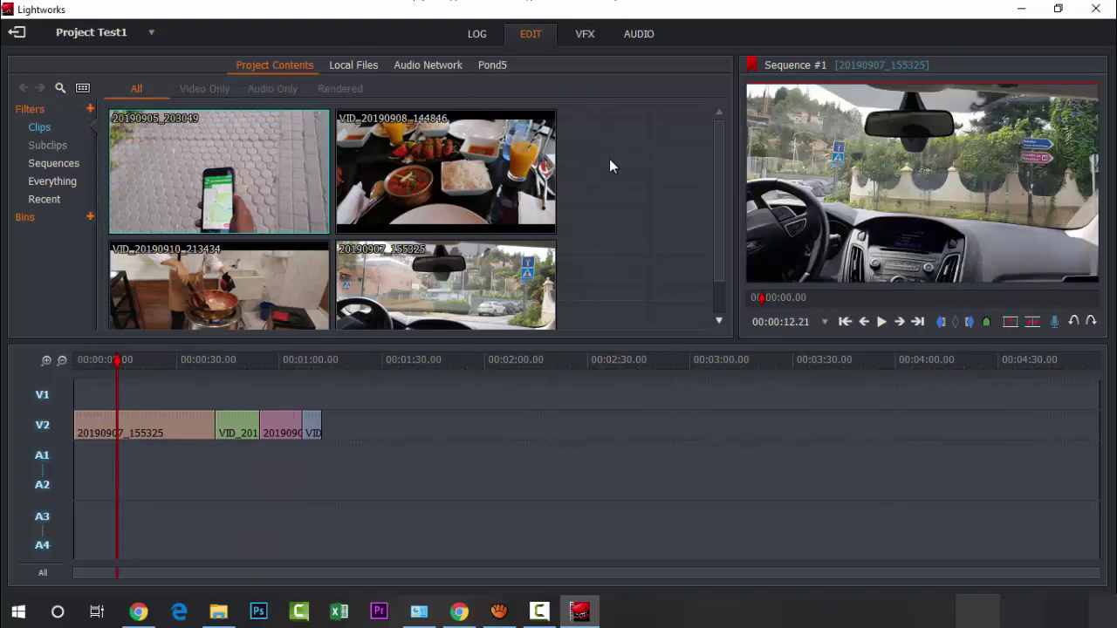
left_click(584, 39)
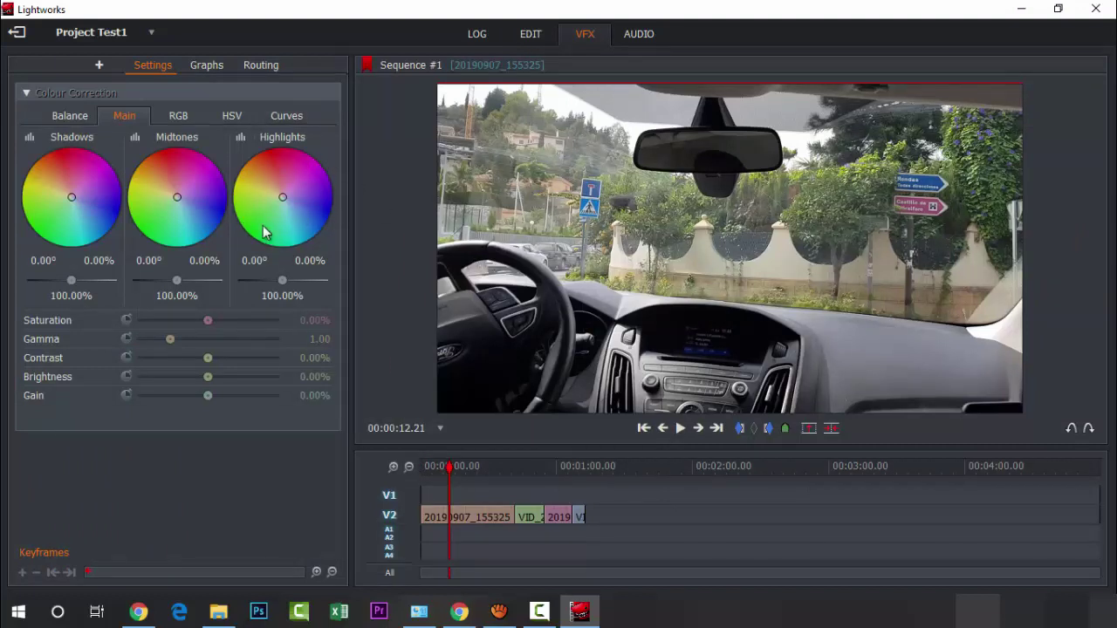
left_click_drag(283, 192, 245, 186)
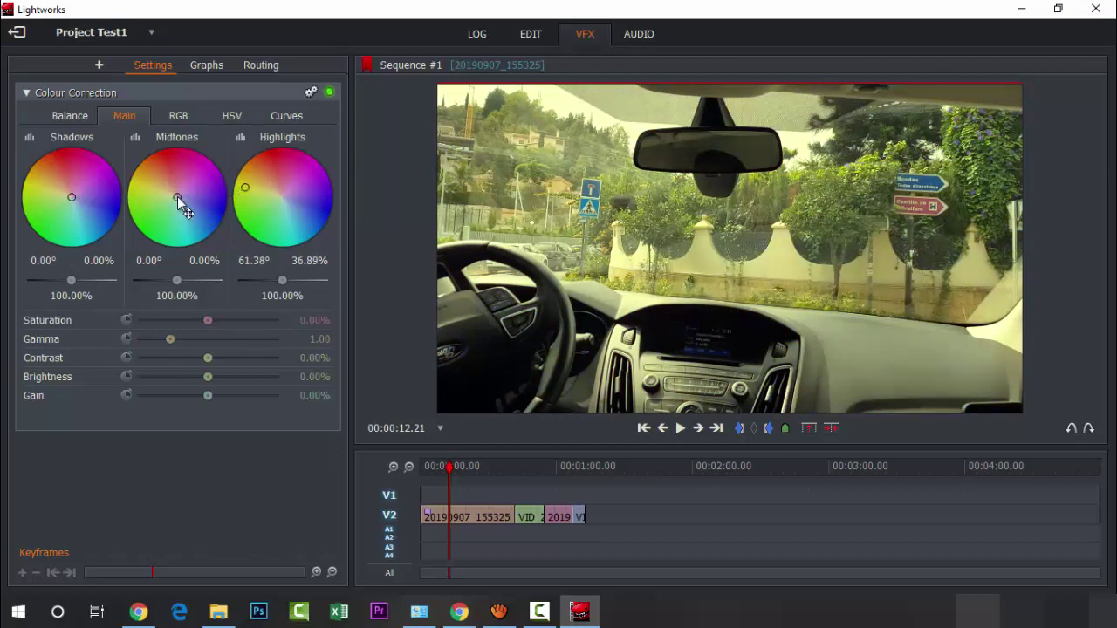
left_click_drag(177, 197, 175, 219)
left_click_drag(75, 196, 63, 158)
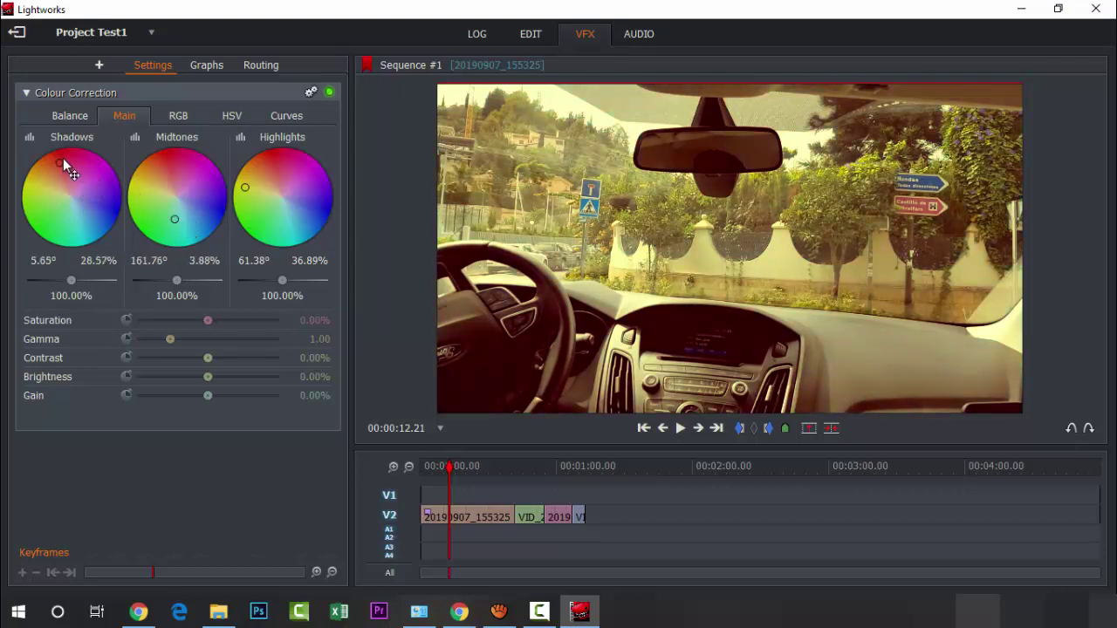
Set the clip's RGB gamma to red 0.74, green 1.13, blue 2.19 and contrast to red -65.88%, green 28.24%, blue -68.24%.
left_click(186, 120)
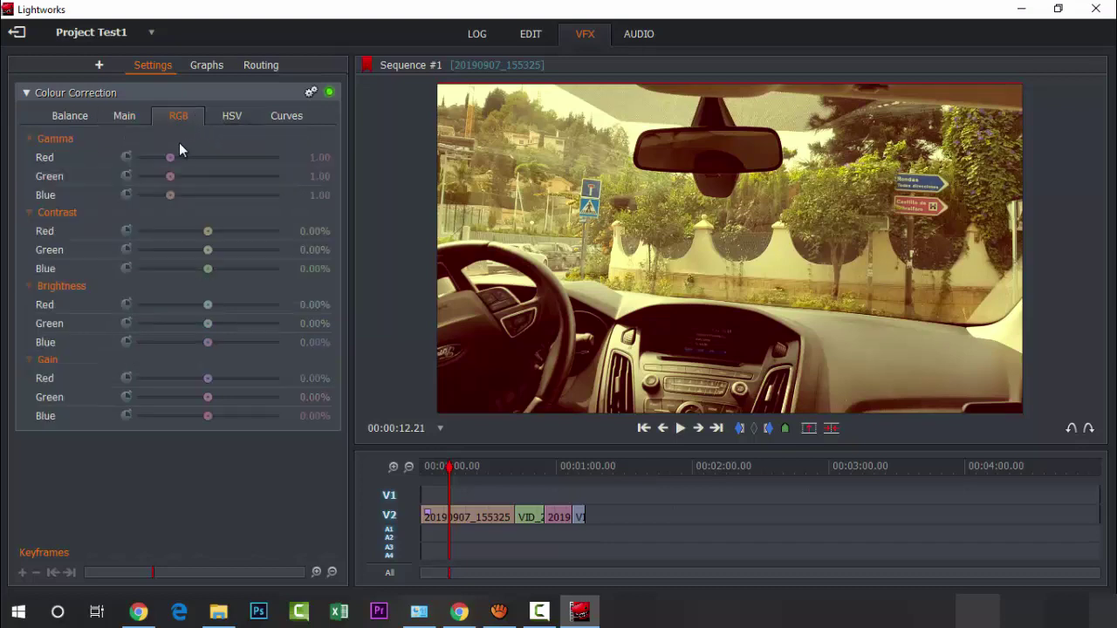
left_click_drag(169, 158, 160, 273)
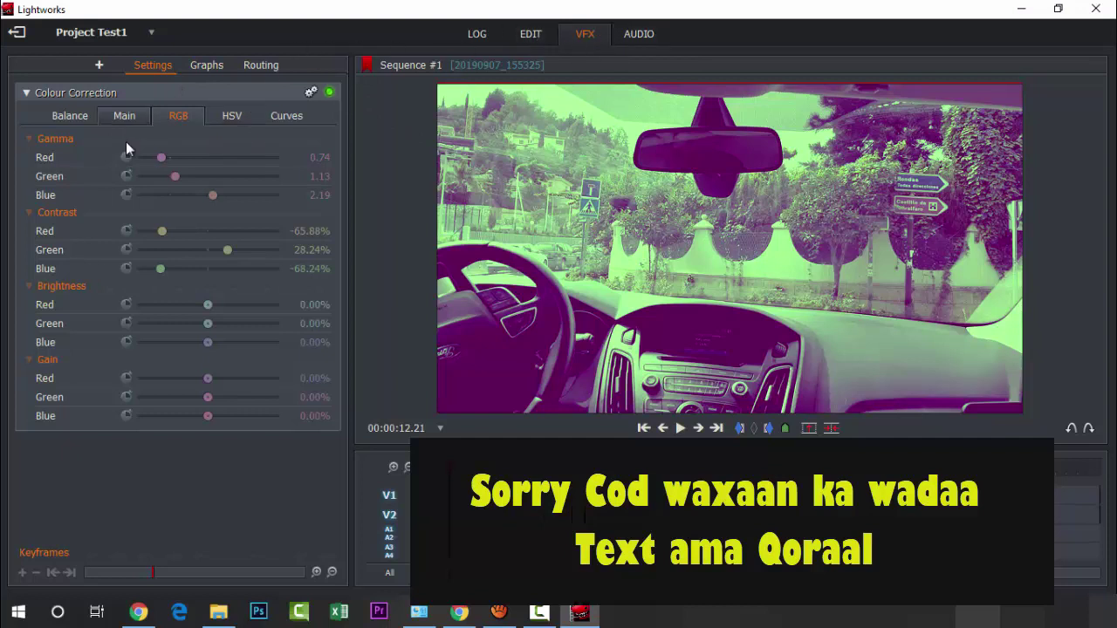
Apply the Titles effect to clip 20190907_155325 and move its sample text to the lower left of the frame.
left_click(78, 116)
left_click(120, 117)
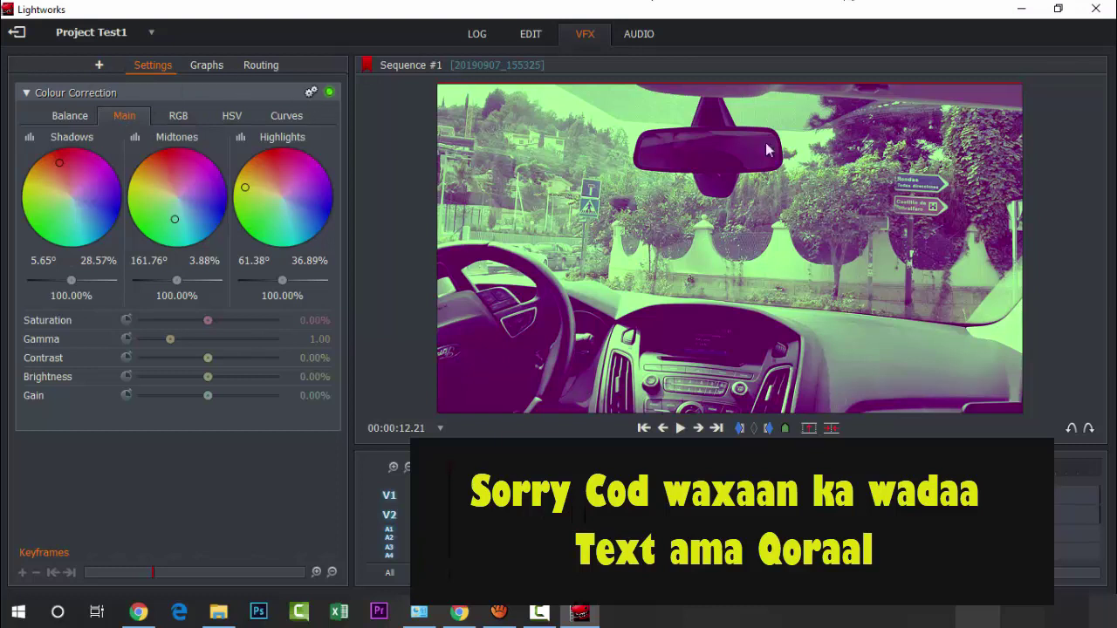
left_click(96, 65)
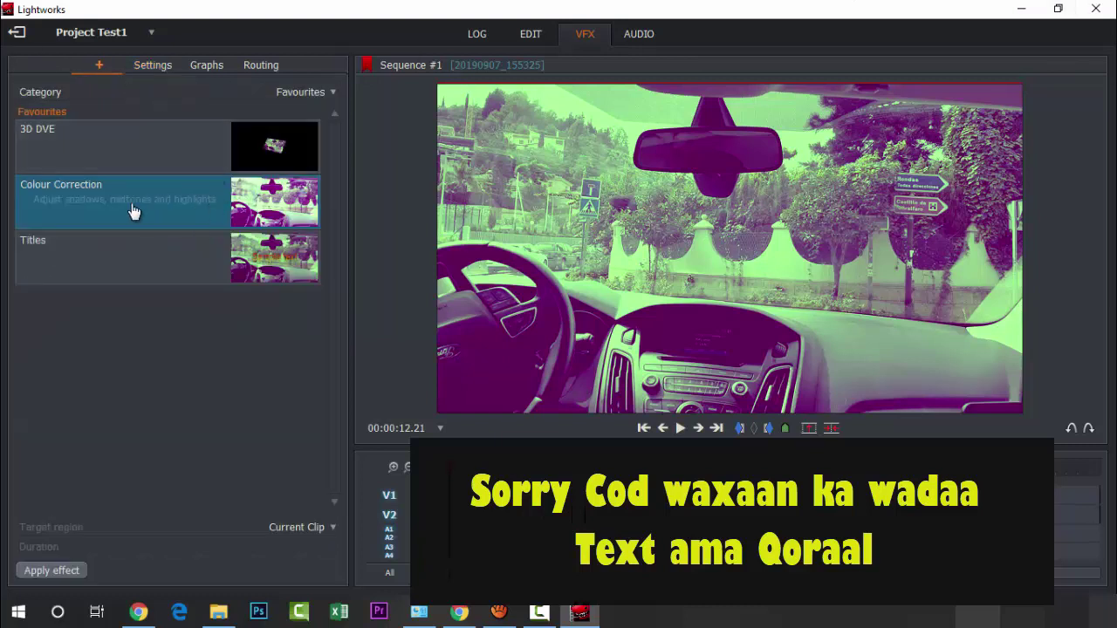
left_click(87, 267)
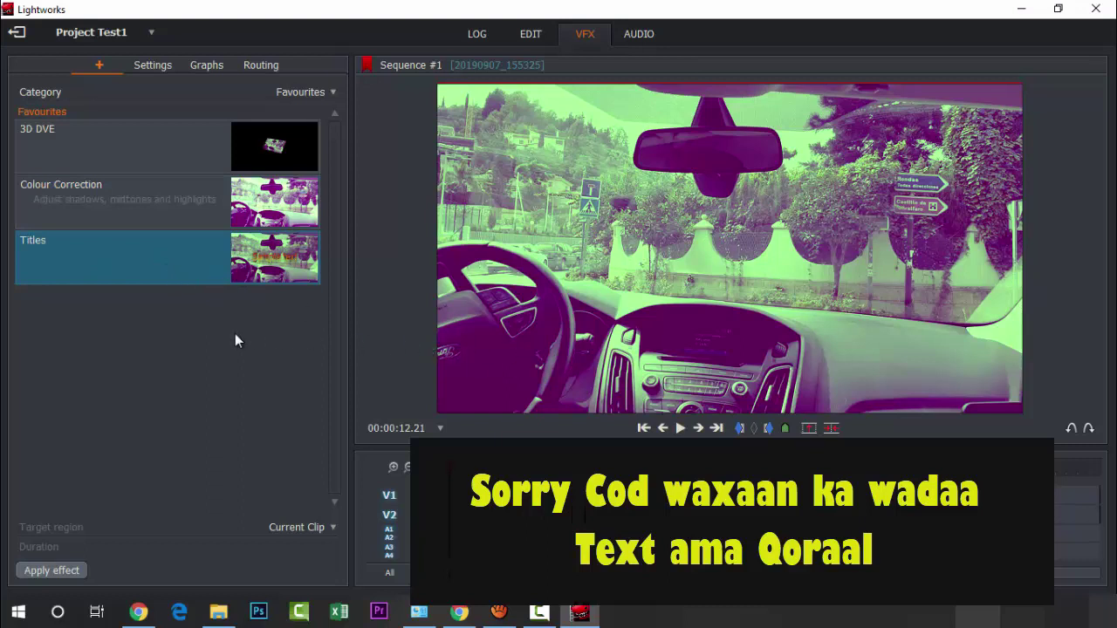
double_click(199, 274)
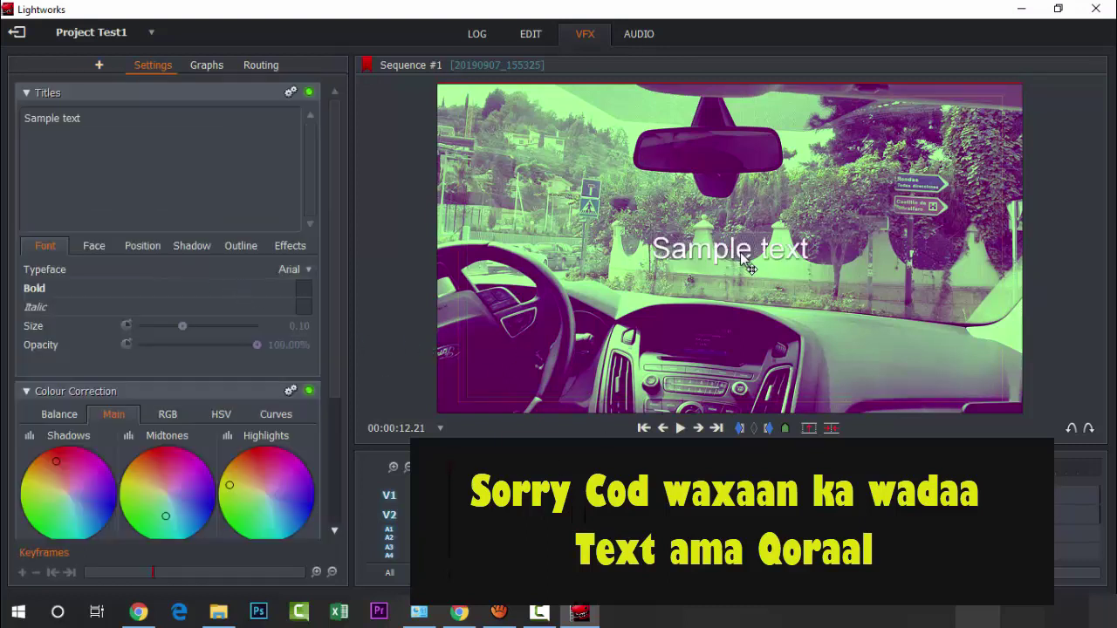
left_click_drag(729, 273, 556, 388)
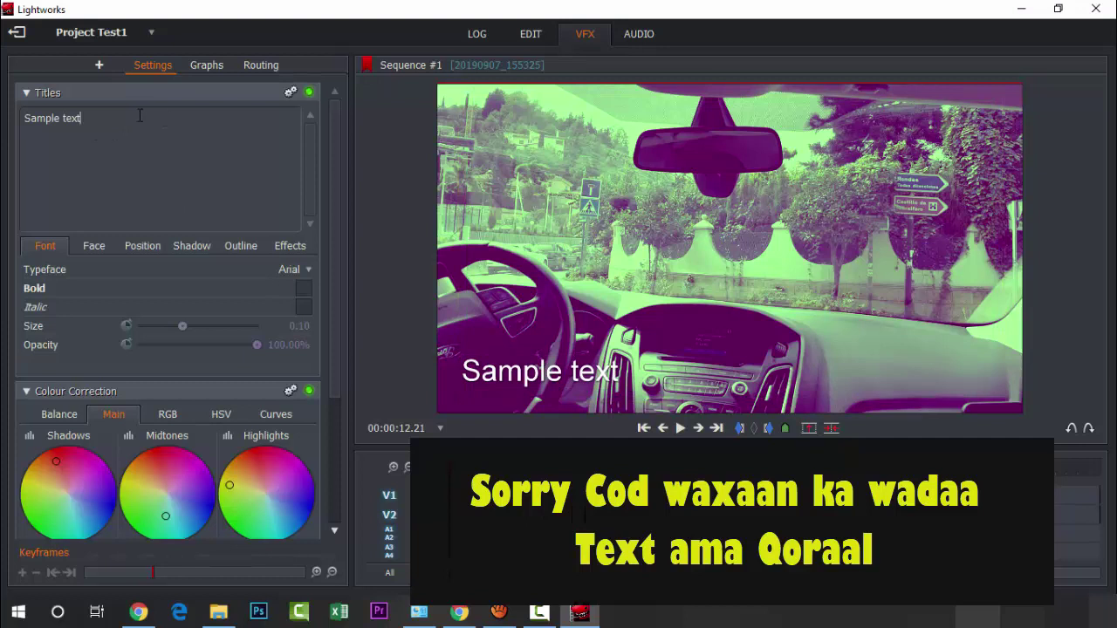
Replace the title's sample text with "Ku Soo Dhawaw" and shift it right until the whole text fits inside the frame.
left_click_drag(139, 115, 23, 117)
left_click(33, 119)
left_click(23, 117)
type("Ku soo")
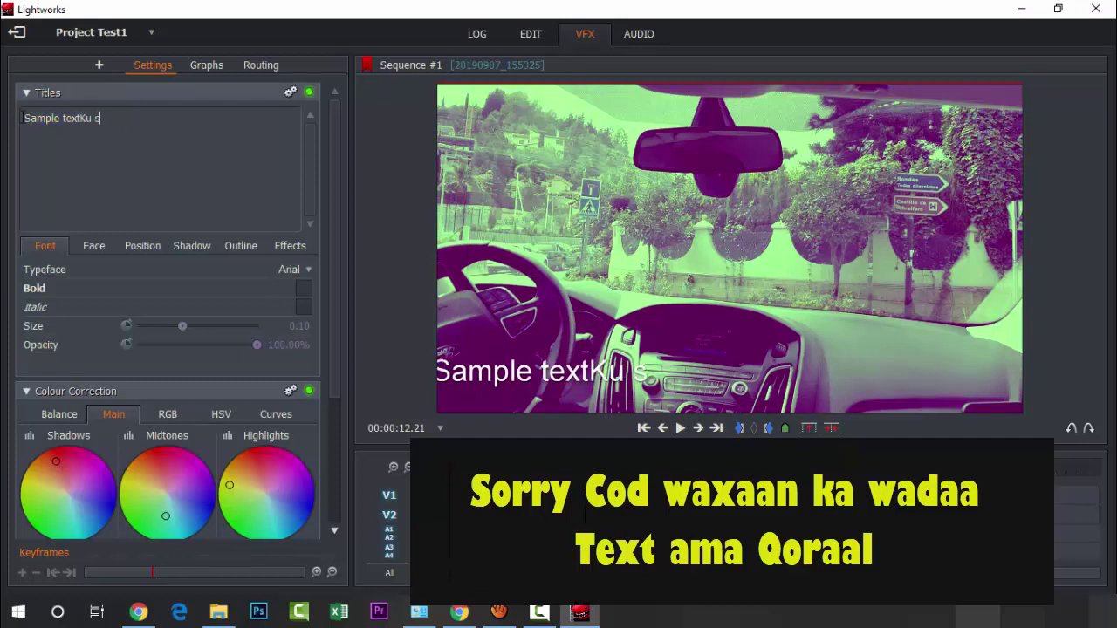
key("BackSpace")
key("BackSpace")
key("BackSpace")
key("BackSpace")
key("BackSpace")
key("BackSpace")
key("BackSpace")
key("BackSpace")
key("BackSpace")
key("BackSpace")
key("BackSpace")
key("BackSpace")
key("BackSpace")
key("BackSpace")
key("BackSpace")
key("BackSpace")
key("BackSpace")
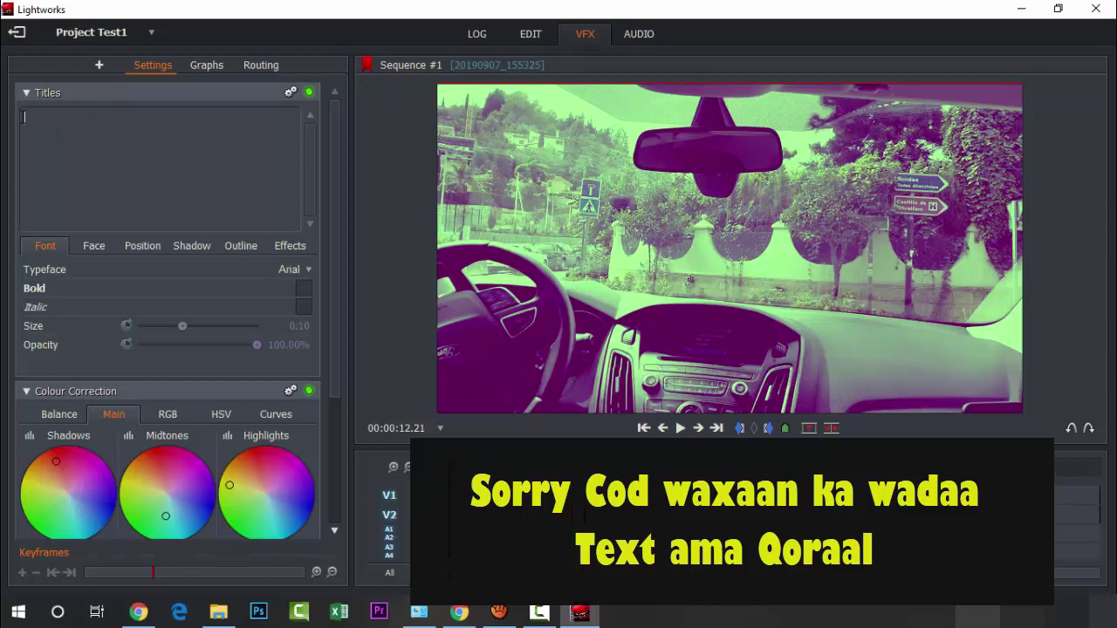
type("Ku s")
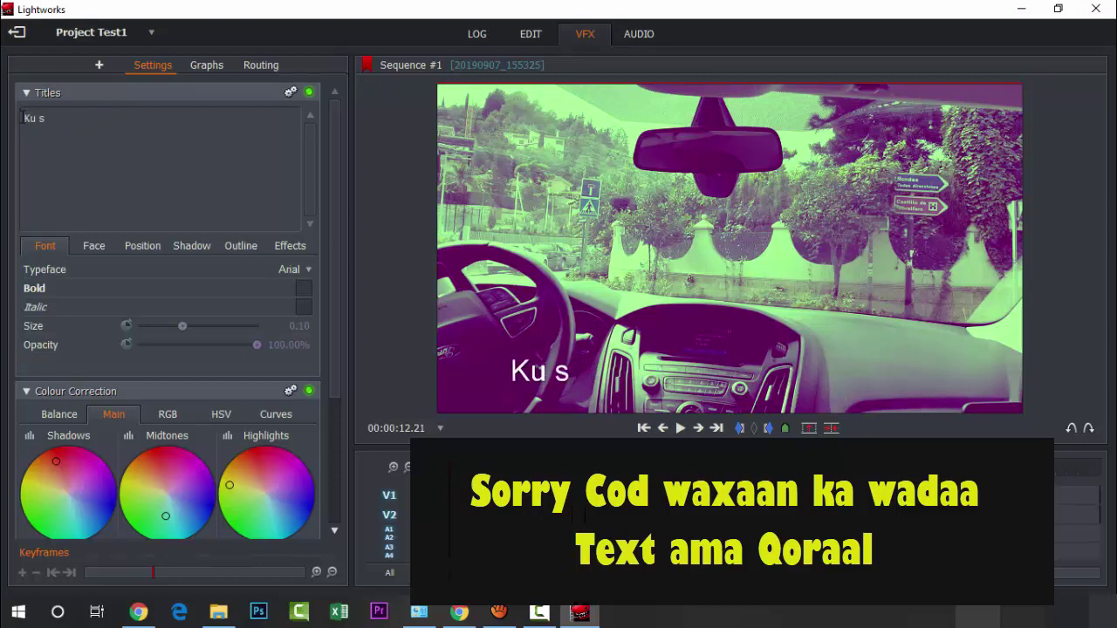
key("BackSpace")
type("Soo ")
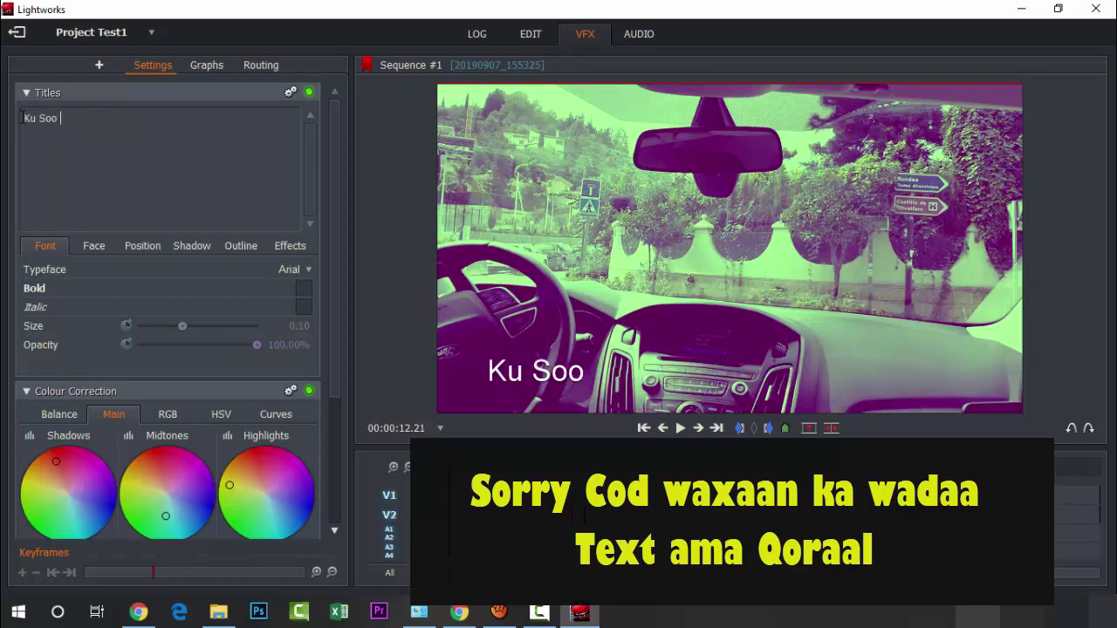
type("Dhawaw")
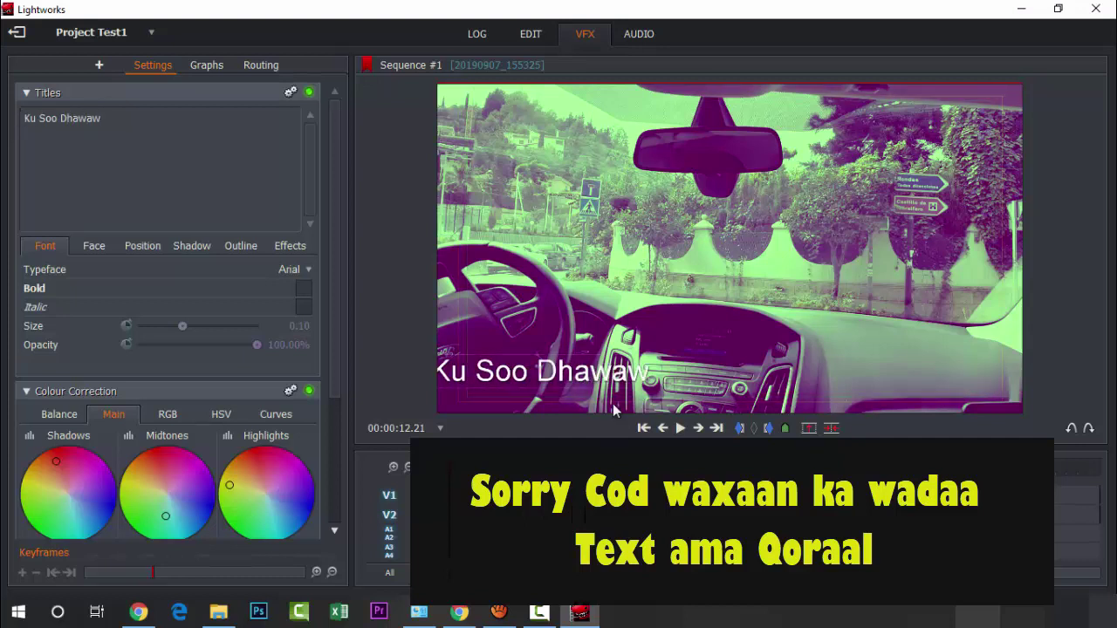
left_click_drag(634, 397, 667, 395)
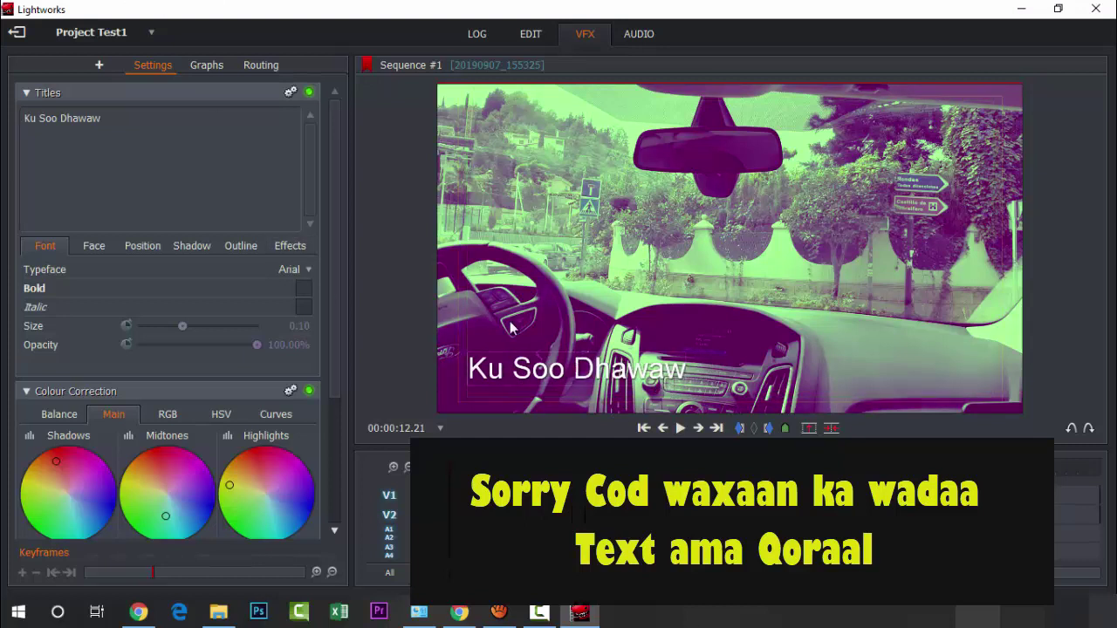
Set the title's typeface to Bahnschrift Light SemiCondensed.
left_click(297, 269)
left_click(288, 299)
left_click(301, 272)
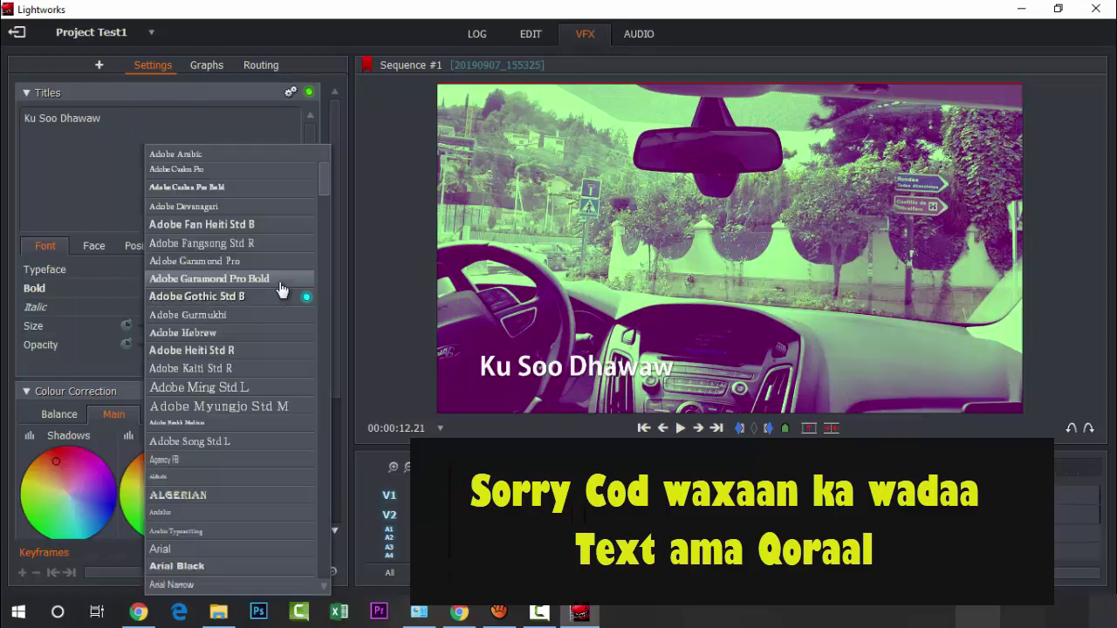
scroll(236, 383, "down", 8)
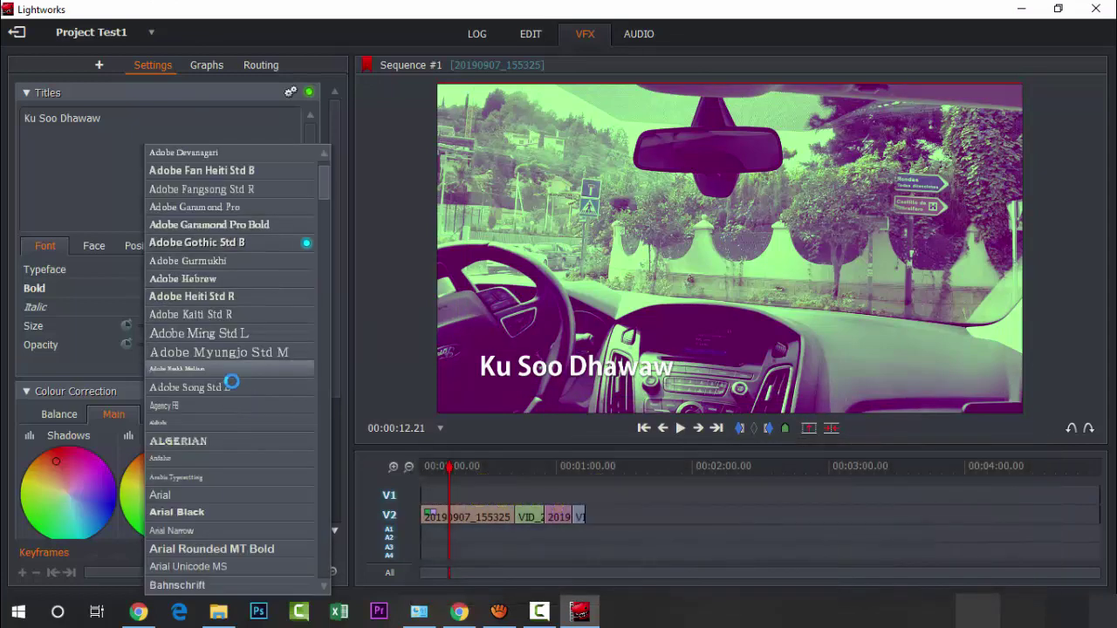
left_click(215, 248)
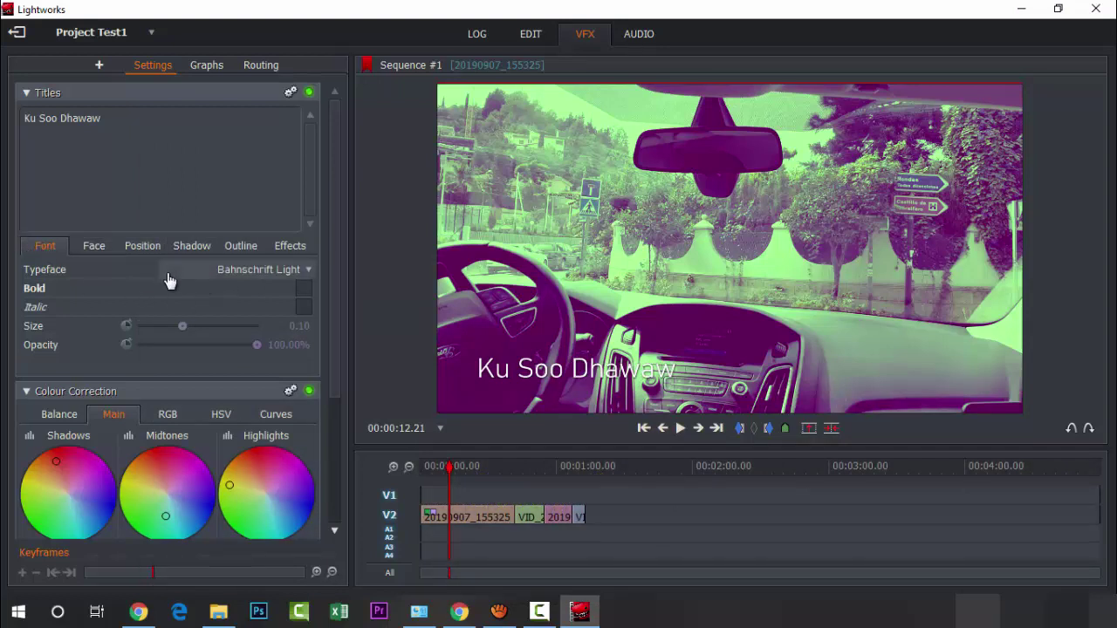
left_click(253, 271)
left_click(230, 206)
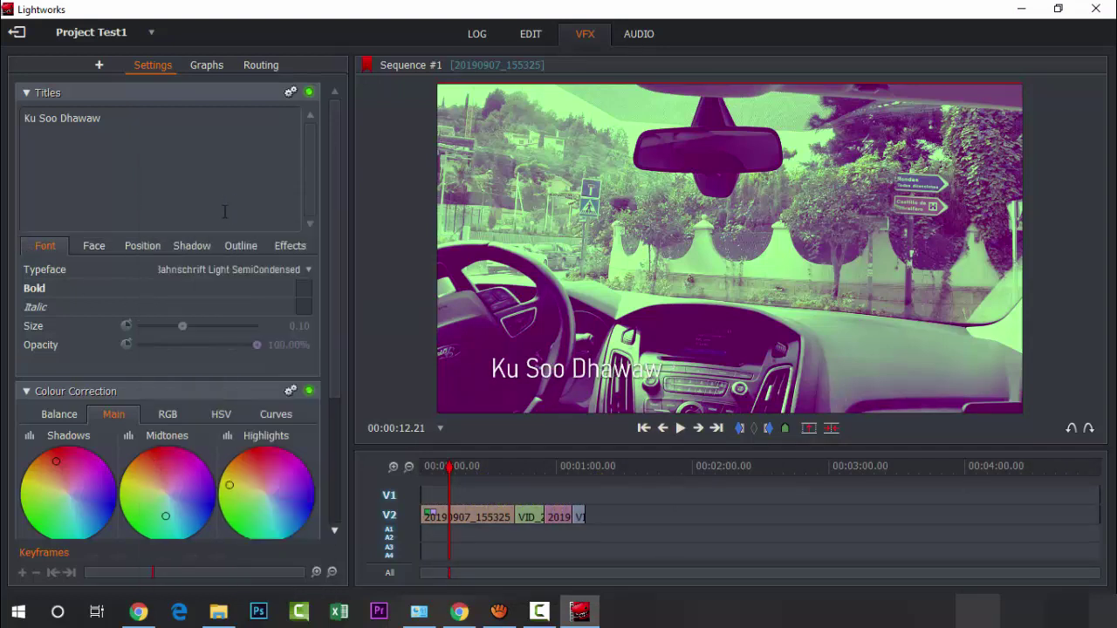
Colour the title face red (FF0B33) and increase the text size to 0.15.
left_click(97, 251)
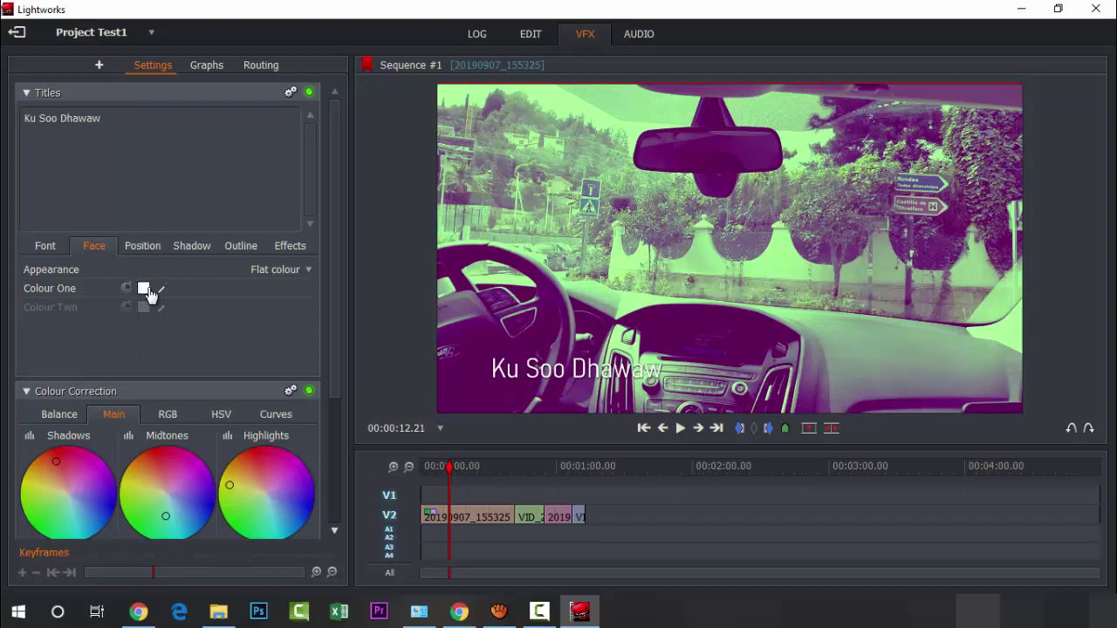
left_click(162, 289)
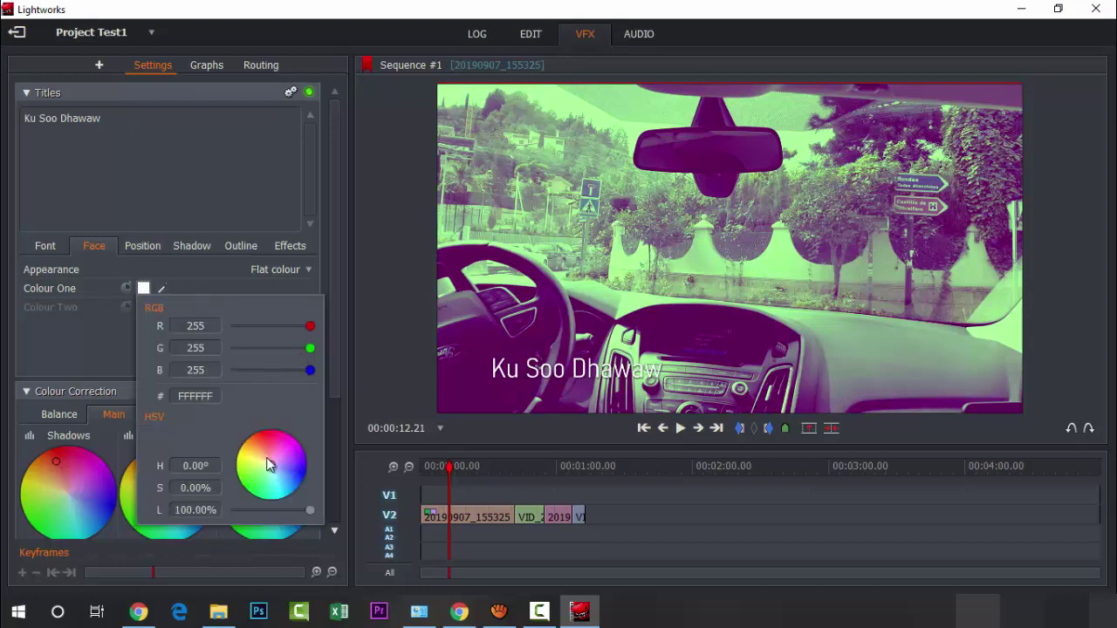
mouse_move(267, 456)
left_mouse_down()
mouse_move(257, 433)
mouse_move(267, 432)
mouse_move(290, 493)
mouse_move(292, 456)
mouse_move(266, 404)
left_mouse_up()
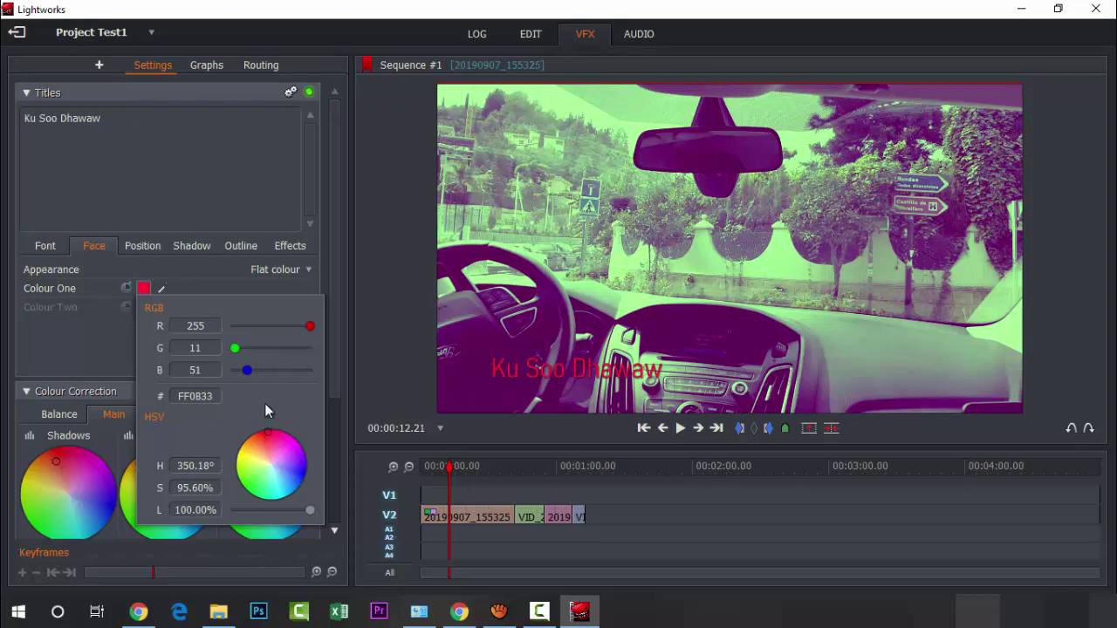
left_click(45, 247)
left_click_drag(184, 330, 206, 328)
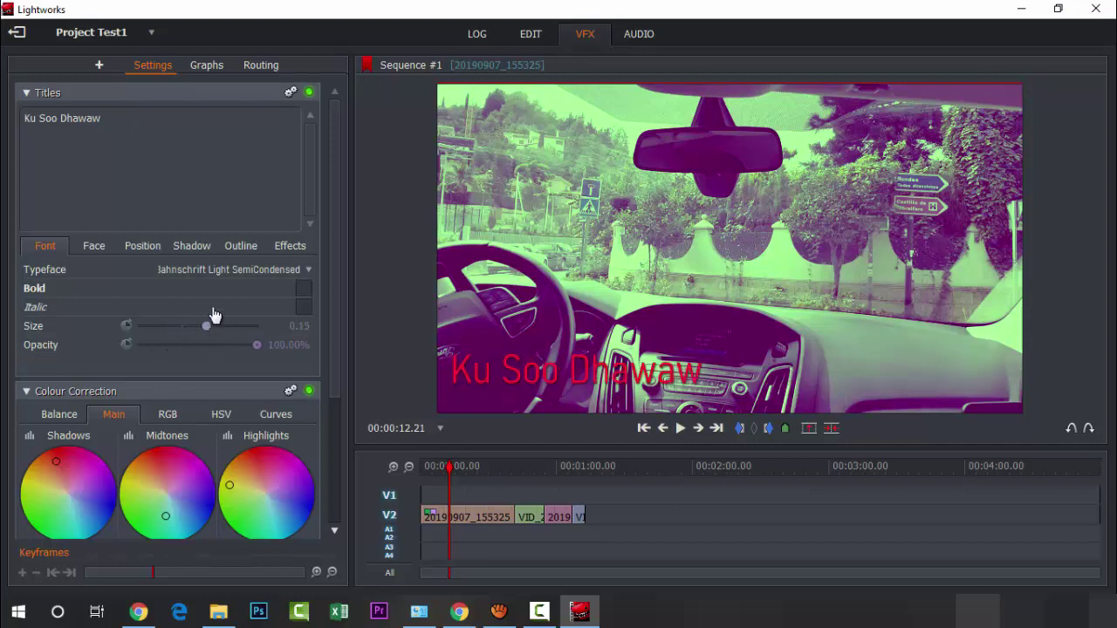
Set the title's In effect to Typewriter and its Out effect to Fade.
left_click(298, 249)
left_click(309, 269)
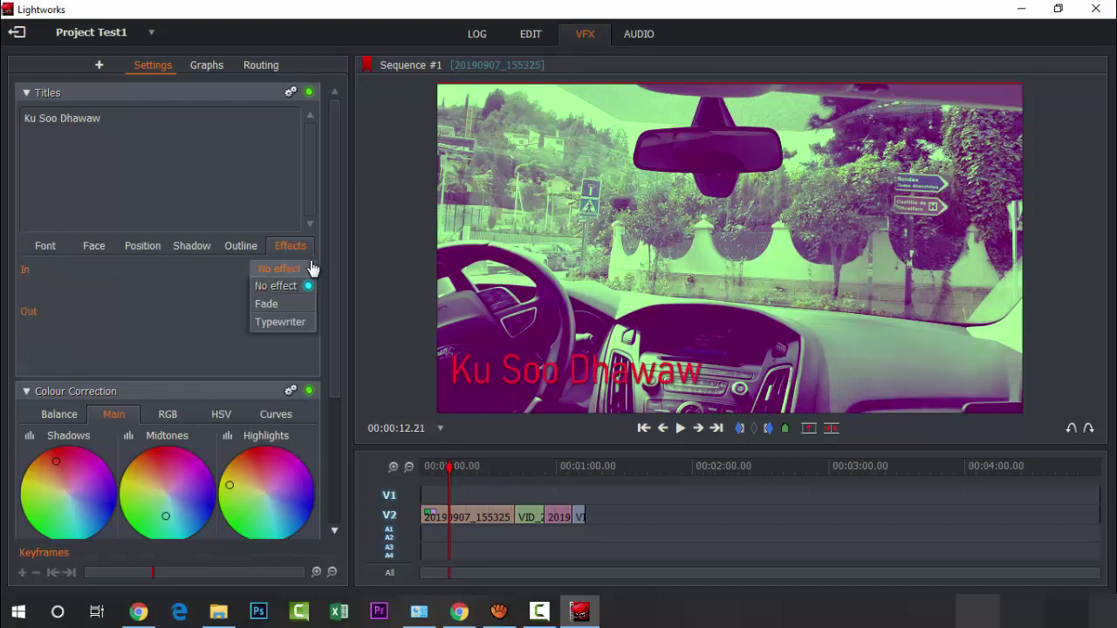
left_click(291, 307)
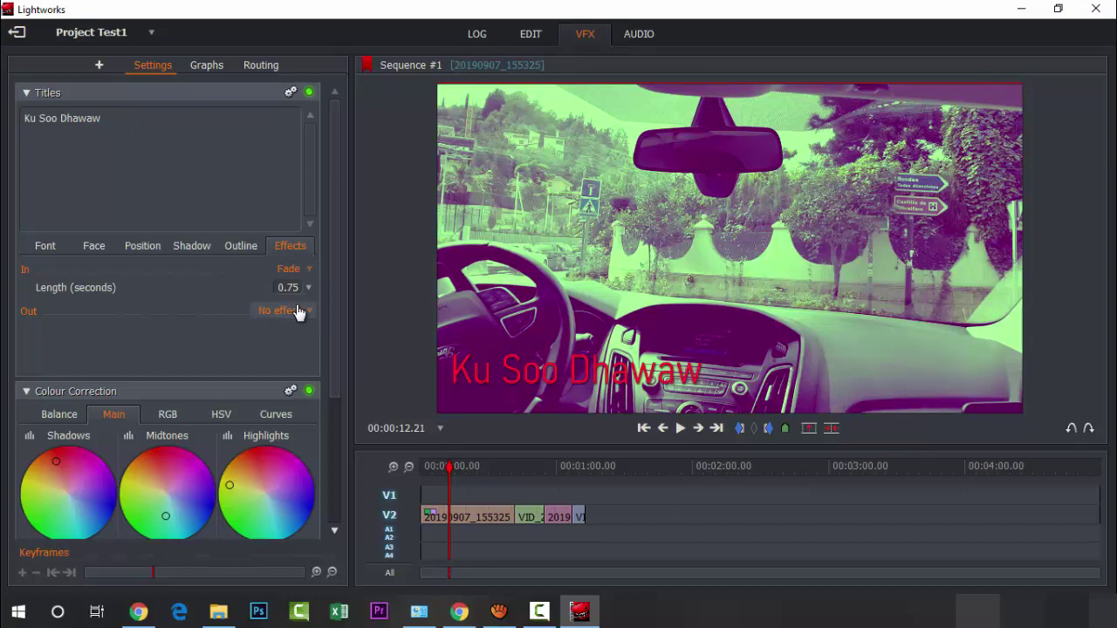
left_click(287, 312)
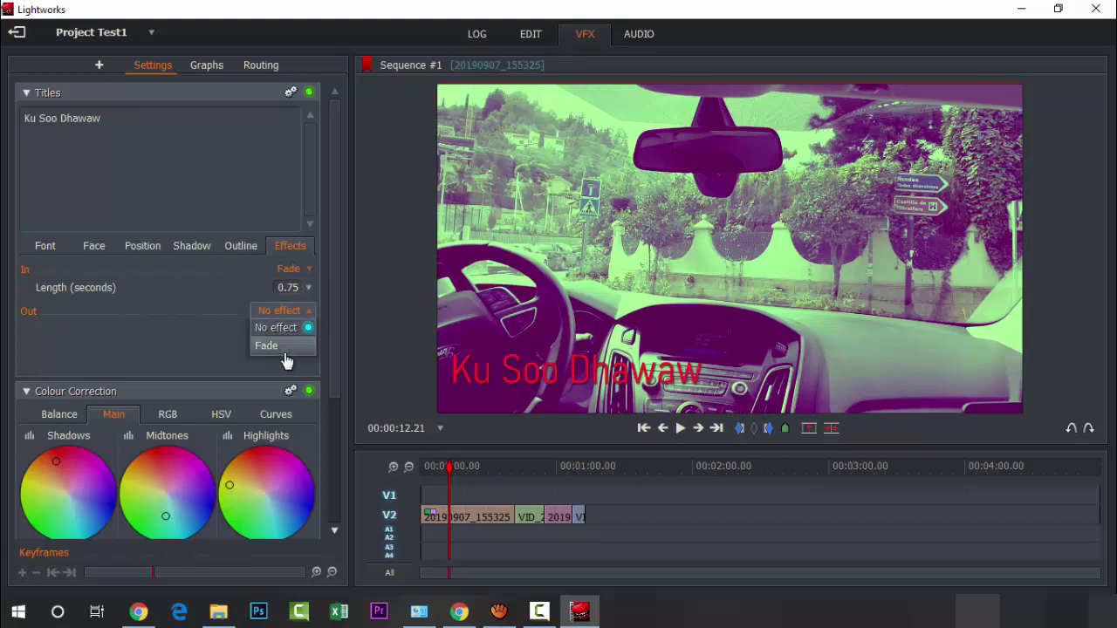
left_click(280, 347)
left_click(296, 270)
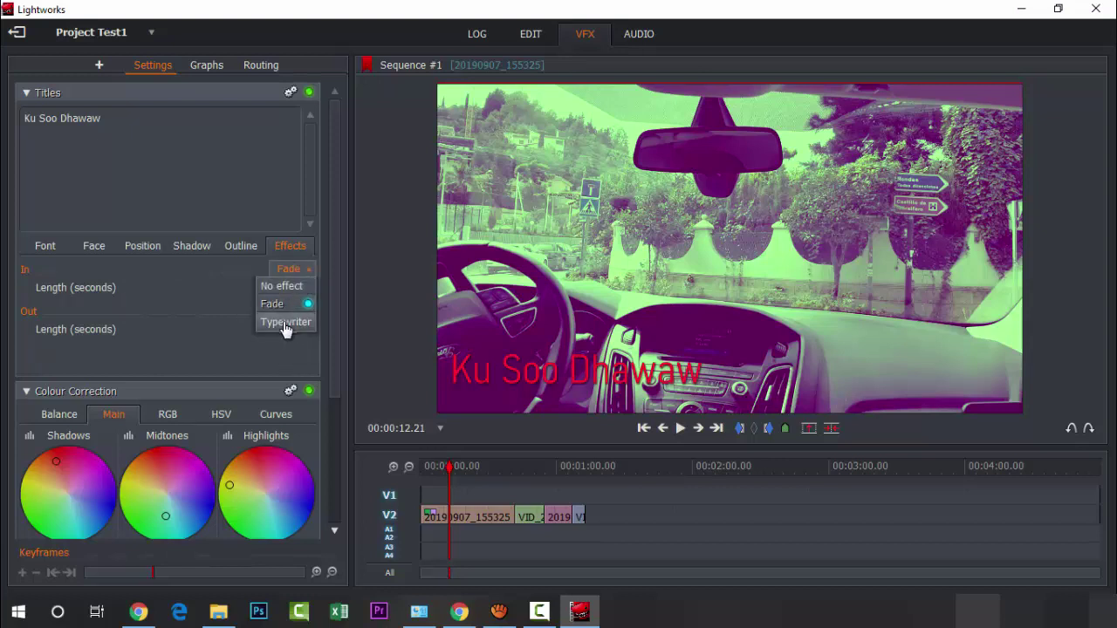
left_click(286, 322)
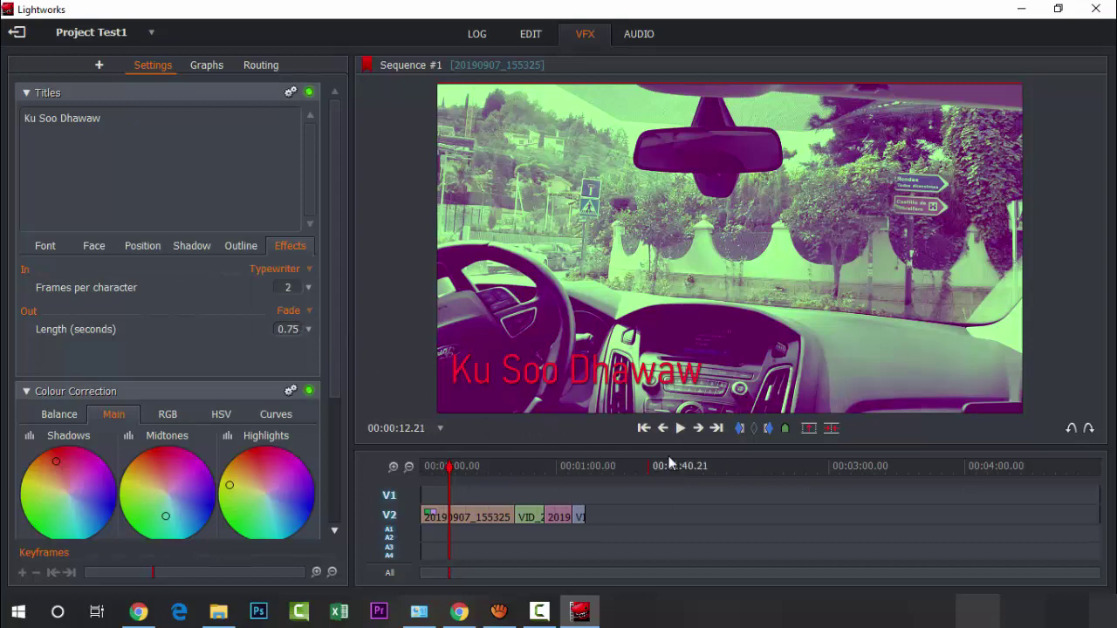
Play the title animation from the current position and again from the start of the sequence.
left_click(680, 428)
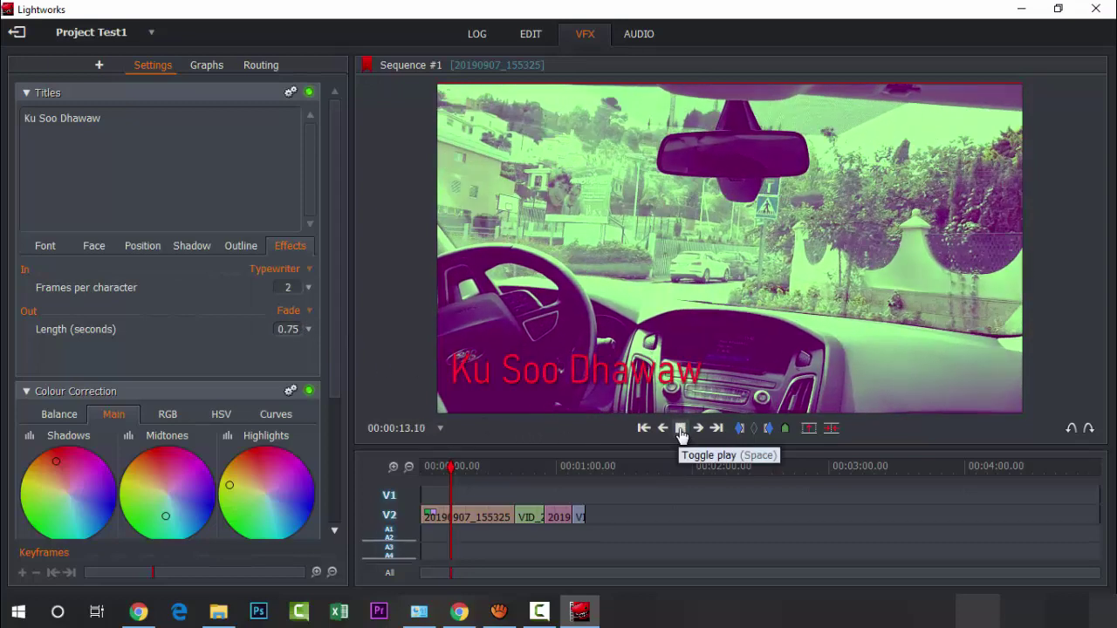
left_click(679, 427)
left_click_drag(451, 468, 399, 471)
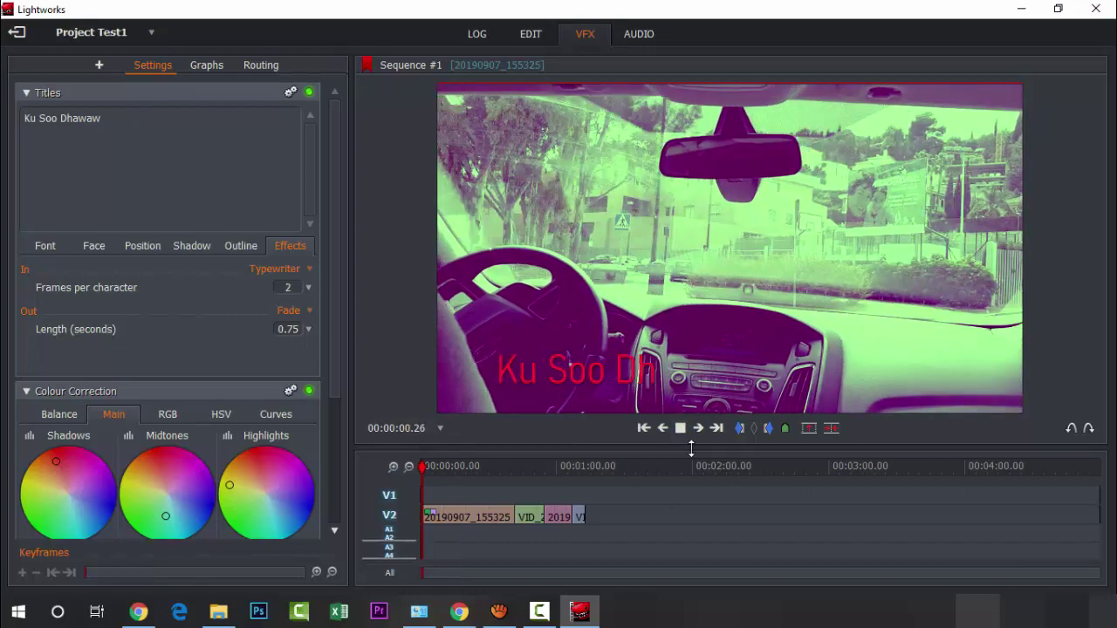
left_click(681, 434)
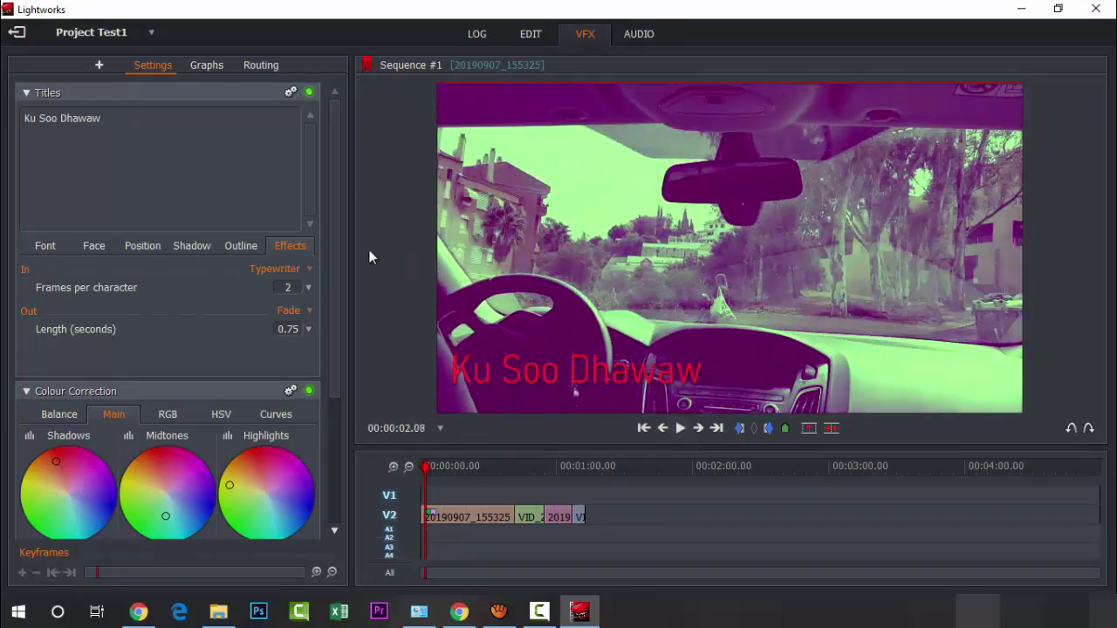
Try an Out fade length of 0.25 seconds on the title, and set the Out effect to No effect.
left_click(307, 331)
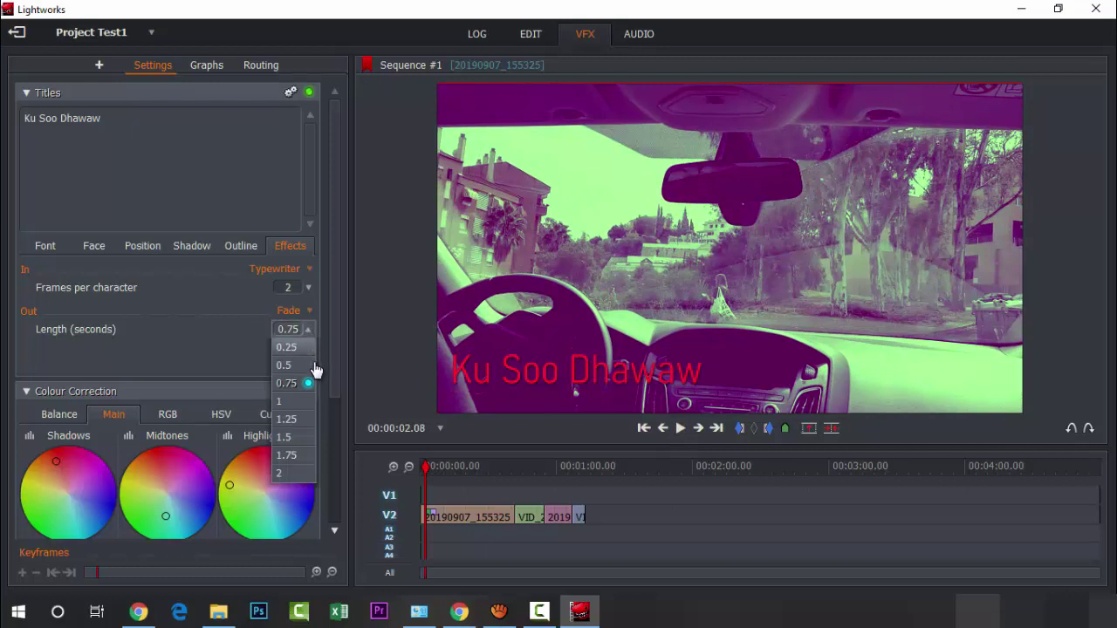
left_click(306, 349)
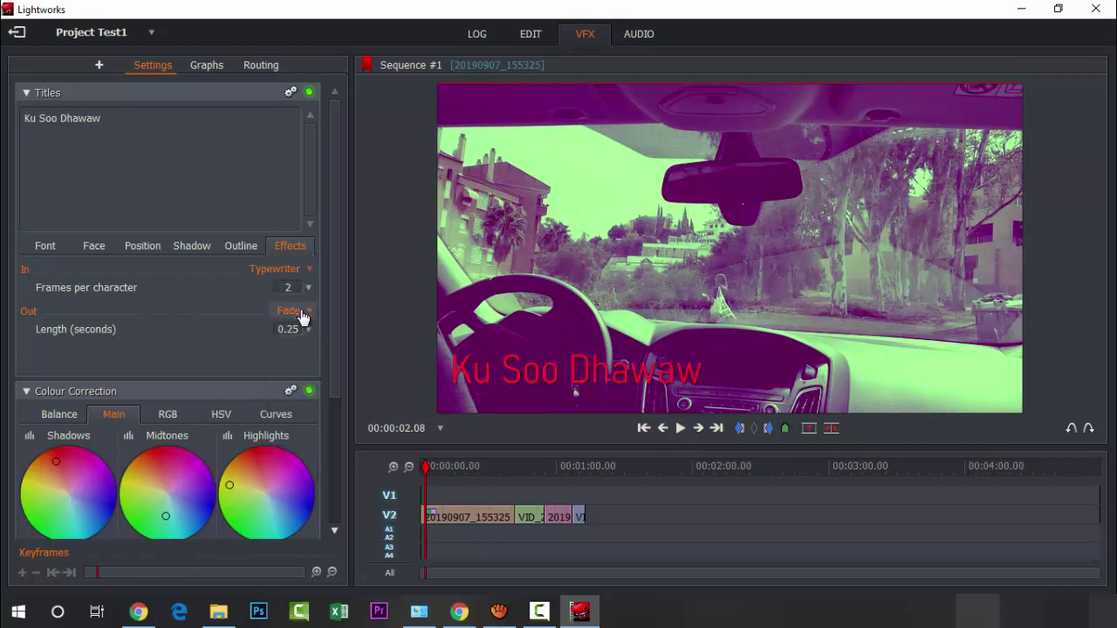
left_click(297, 310)
left_click(296, 329)
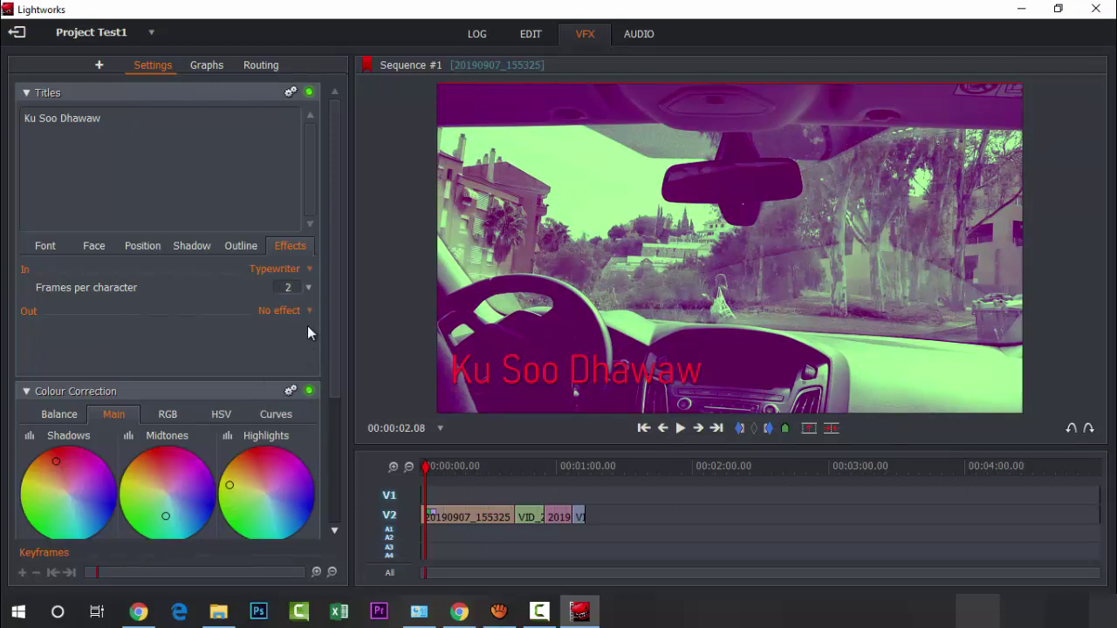
Set the title's shadow to X 51.72%, Y 58.62% and softness 71.72%, and nudge the title slightly up and right.
left_click(242, 247)
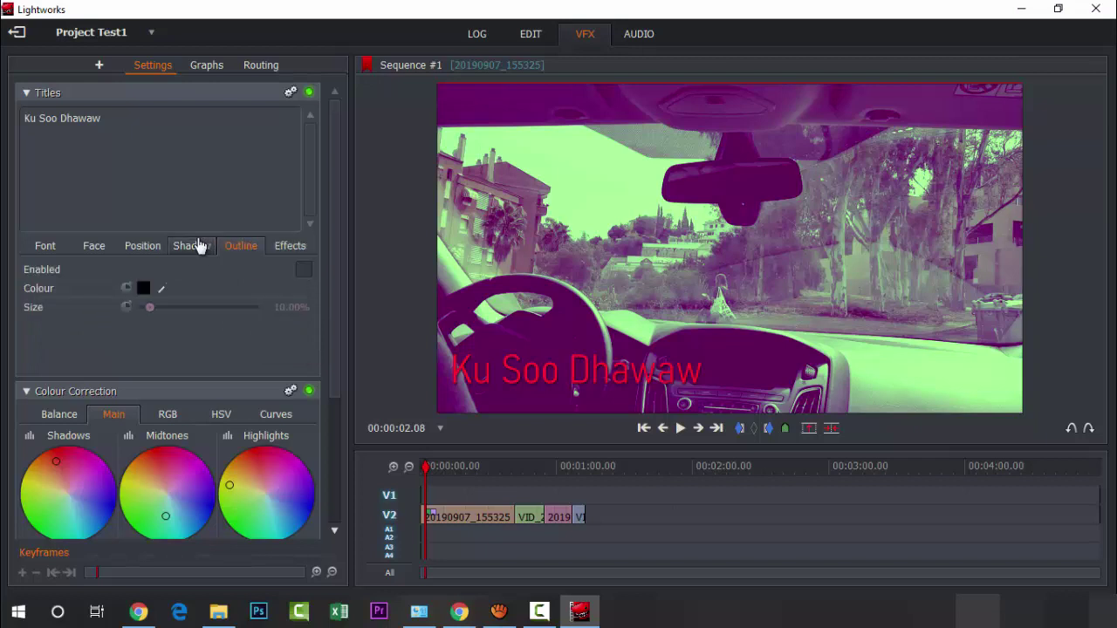
left_click(192, 245)
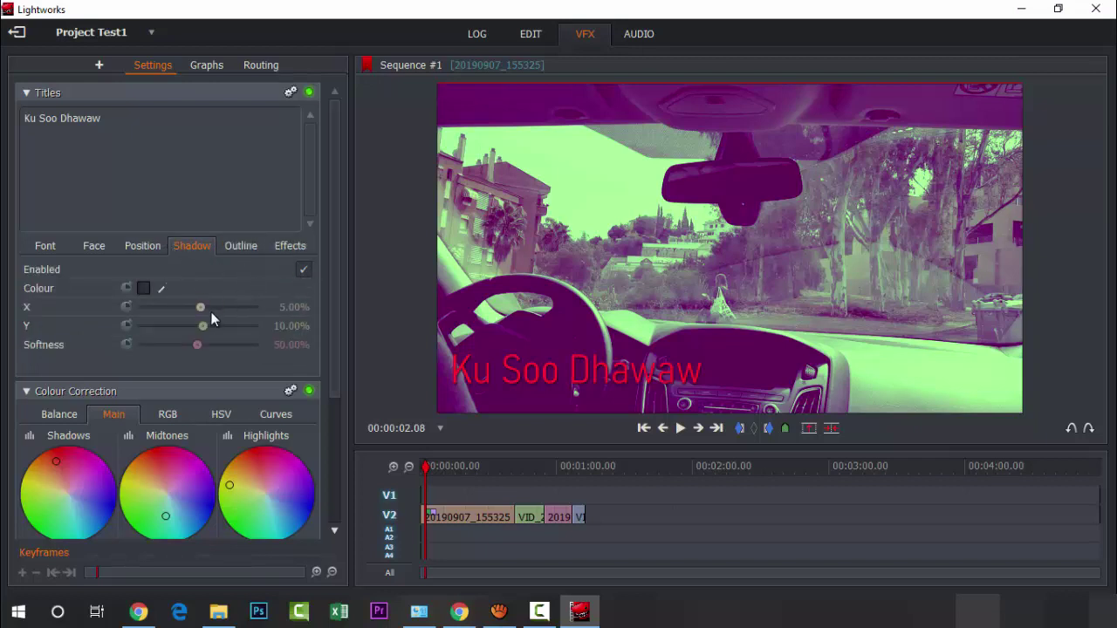
left_click_drag(199, 306, 241, 326)
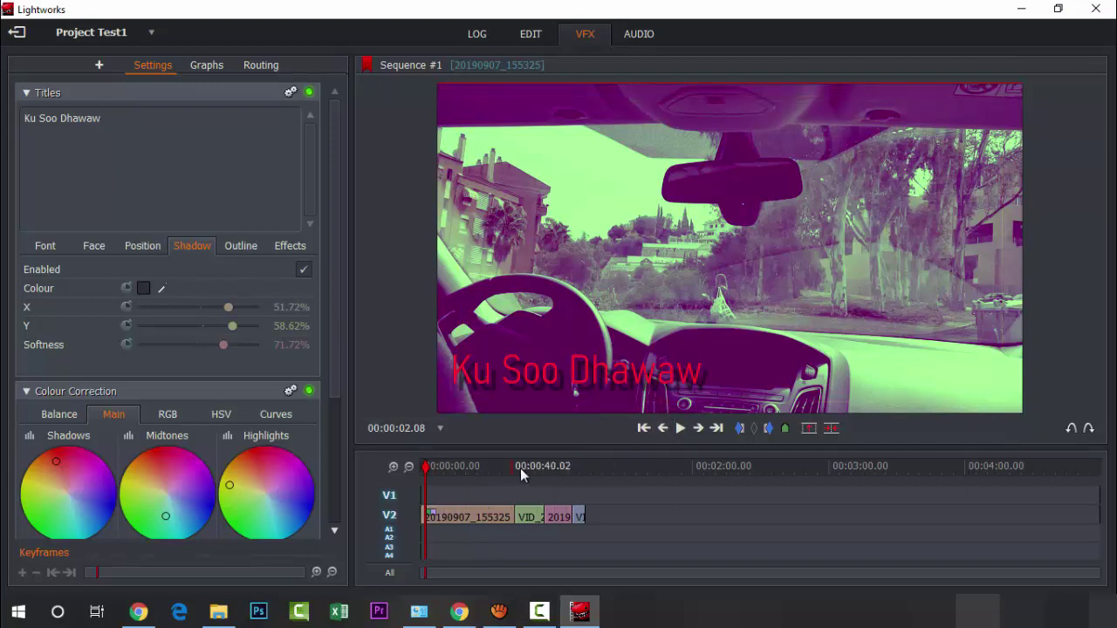
left_click_drag(515, 369, 521, 360)
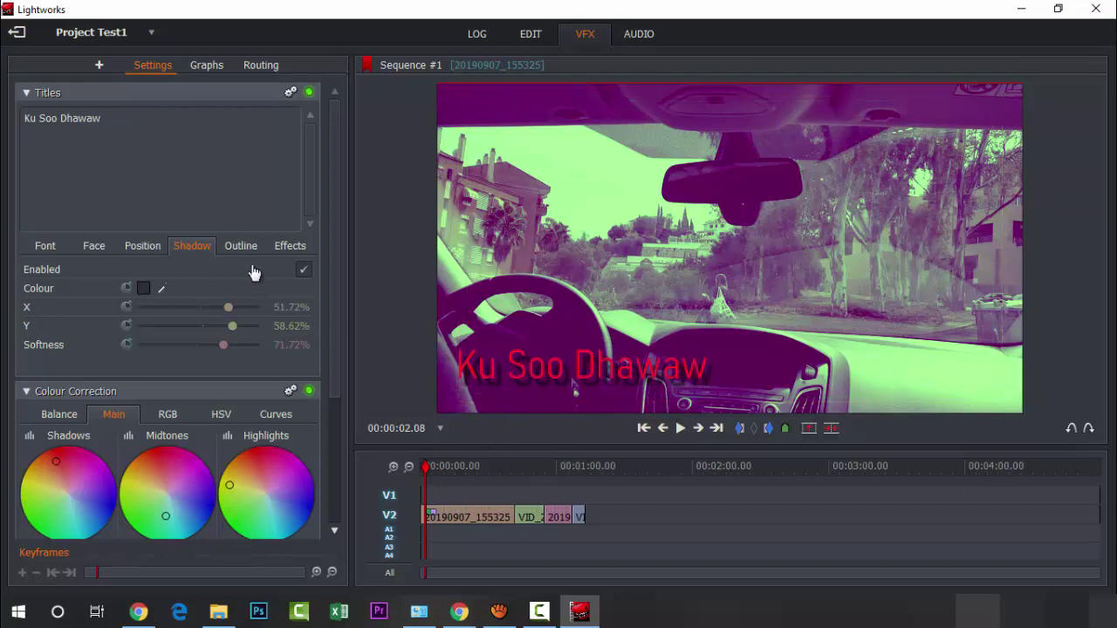
left_click(43, 245)
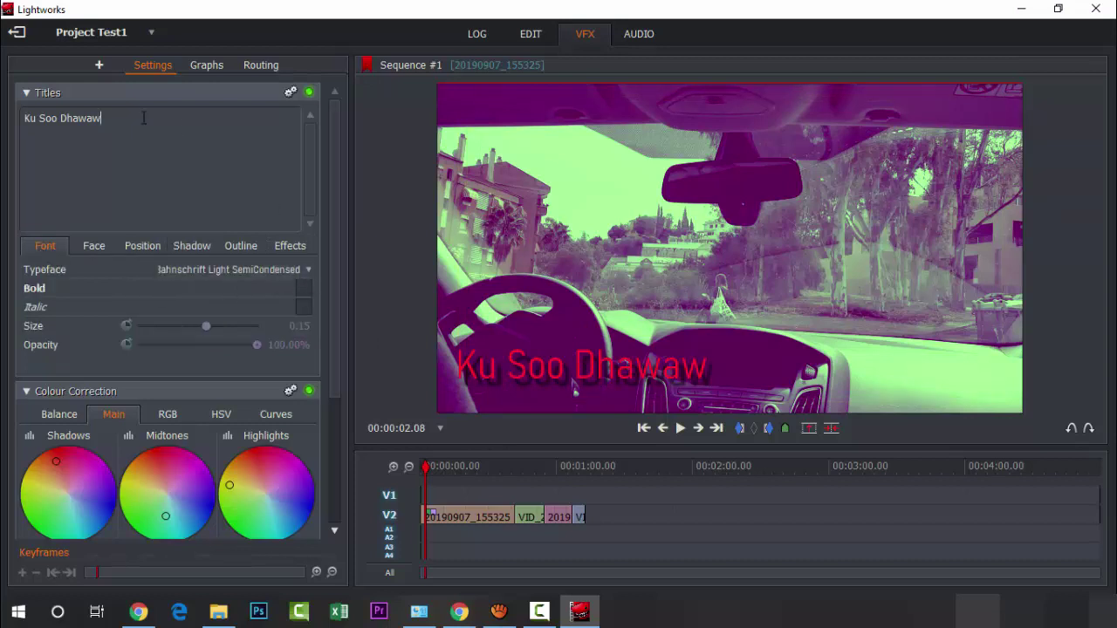
Add a second Titles effect to the clip and place its sample text just below the raised Ku Soo Dhawaw title.
left_click(100, 65)
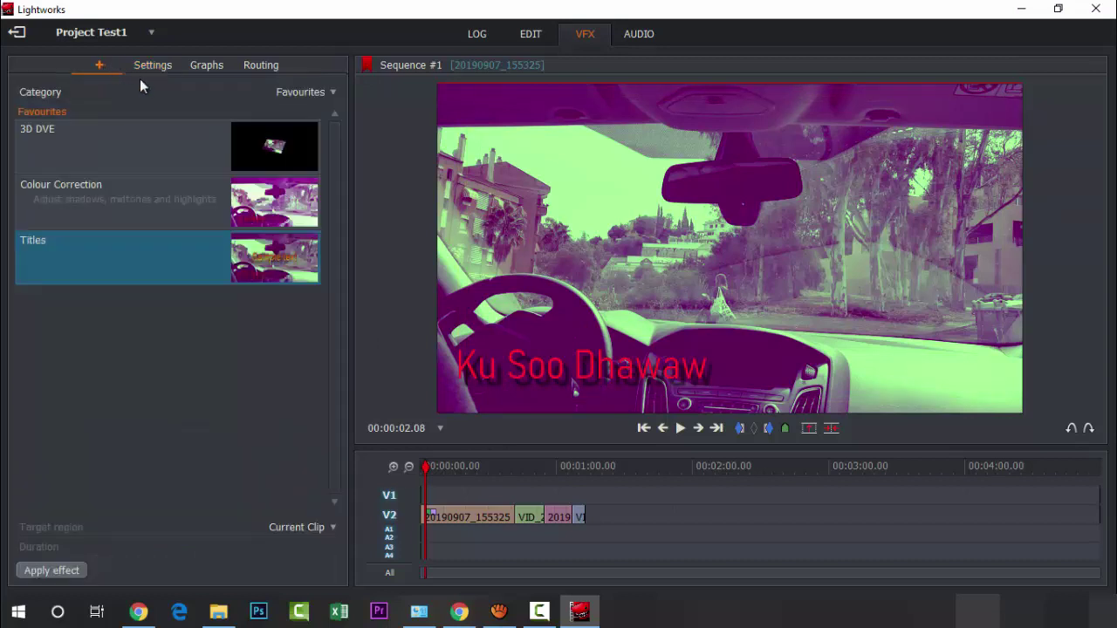
double_click(168, 247)
left_click_drag(766, 298, 883, 372)
left_click_drag(623, 362, 629, 343)
left_click_drag(831, 377, 559, 401)
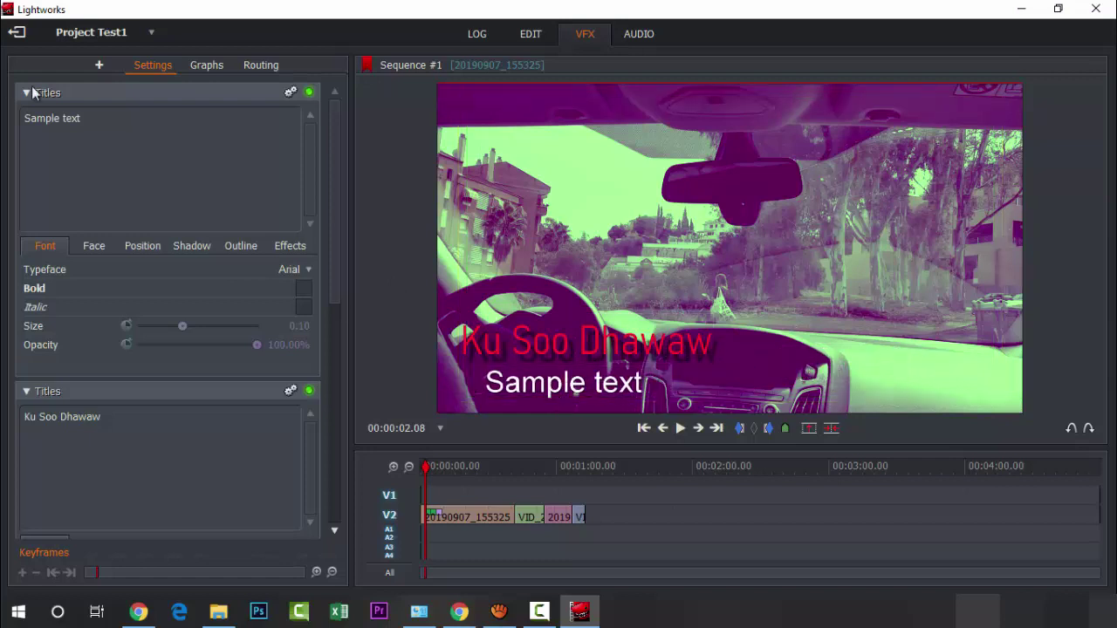
Set the second title's text to "Youtubkeyga" and nudge it slightly closer to the title above.
left_click(147, 112)
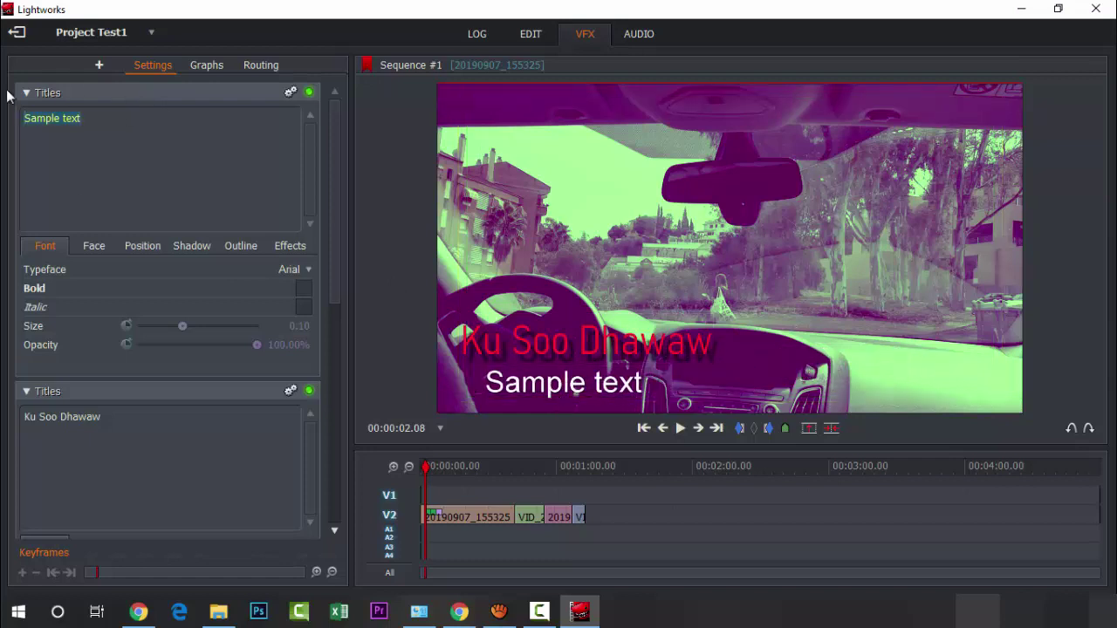
type("Yout")
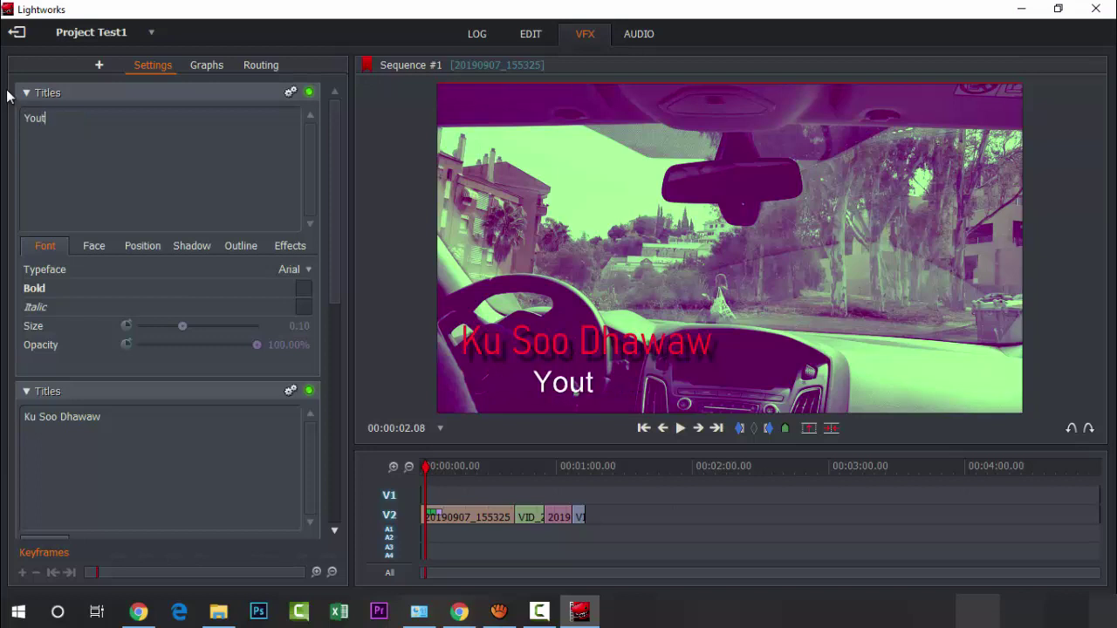
type("ubkeyga")
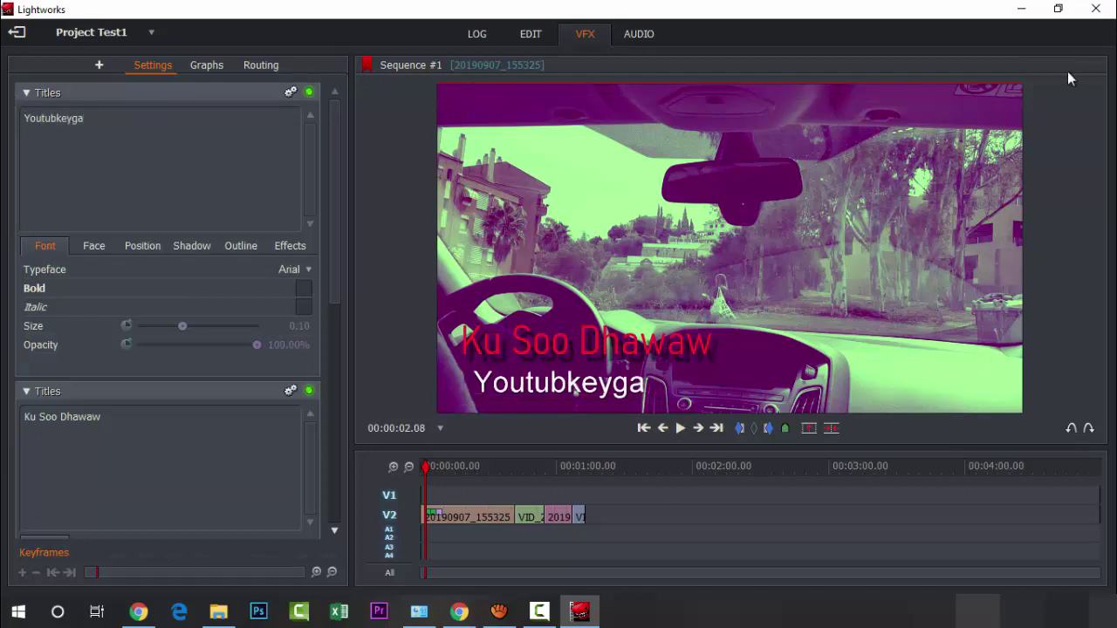
left_click_drag(647, 369, 640, 361)
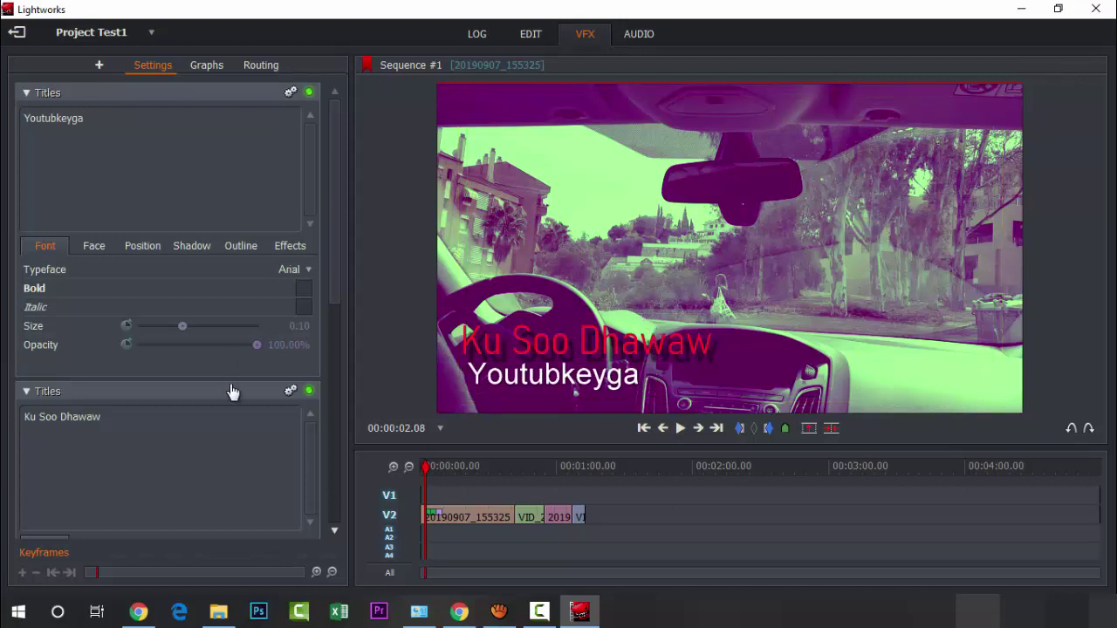
Set the Youtubkeyga title's typeface to Adobe Gothic Std B, nudge it slightly left, and set its In effect to Typewriter.
left_click(283, 270)
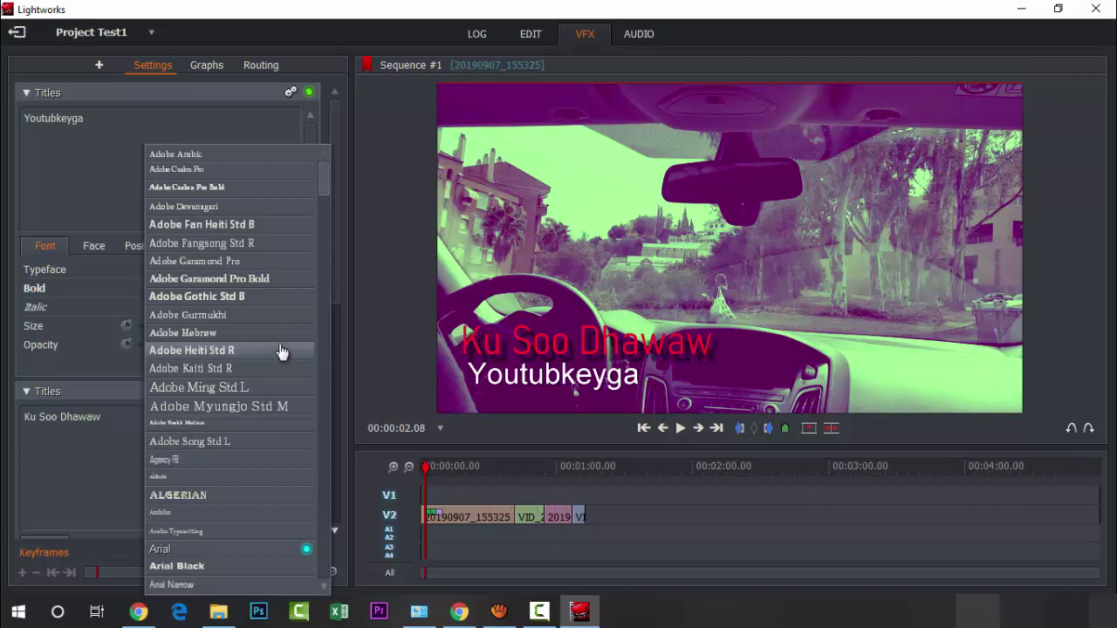
left_click(250, 296)
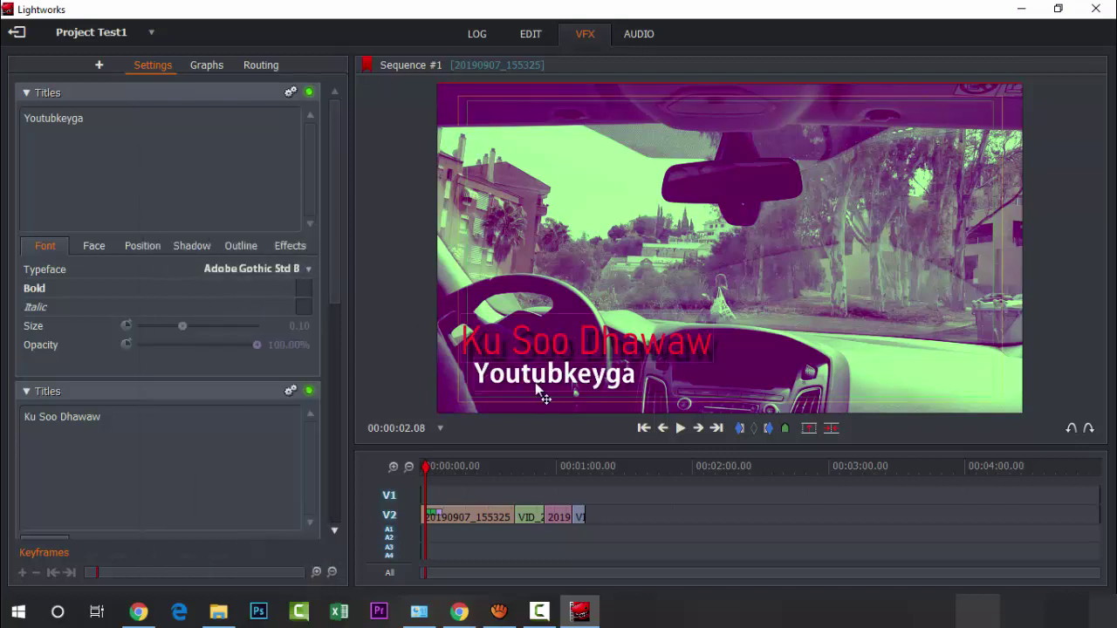
left_click_drag(539, 382, 536, 382)
left_click(288, 251)
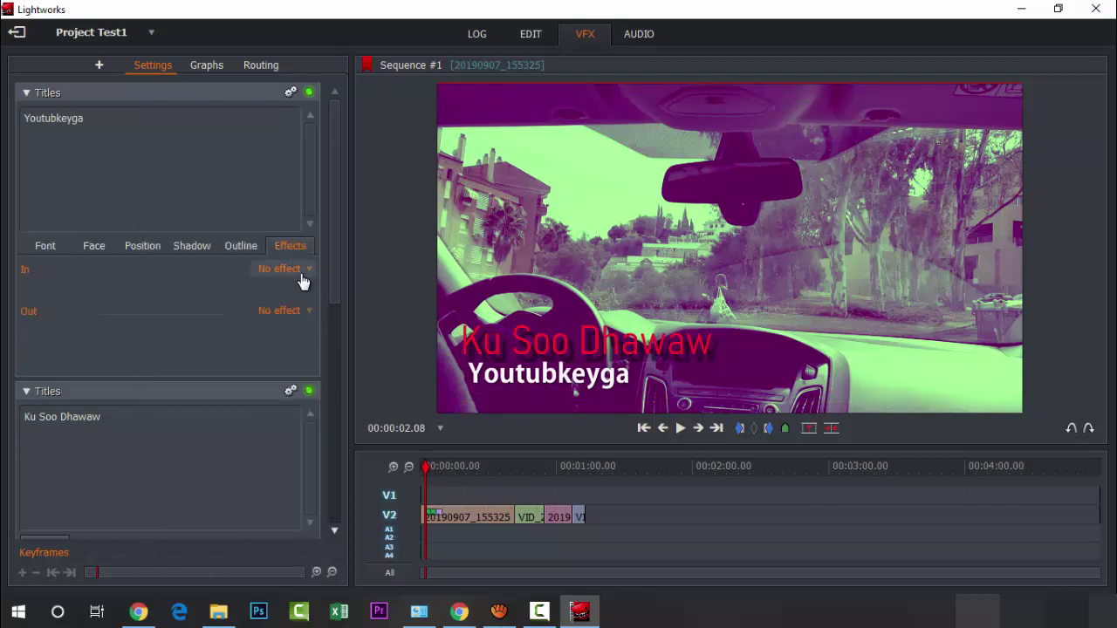
left_click(292, 269)
left_click(291, 320)
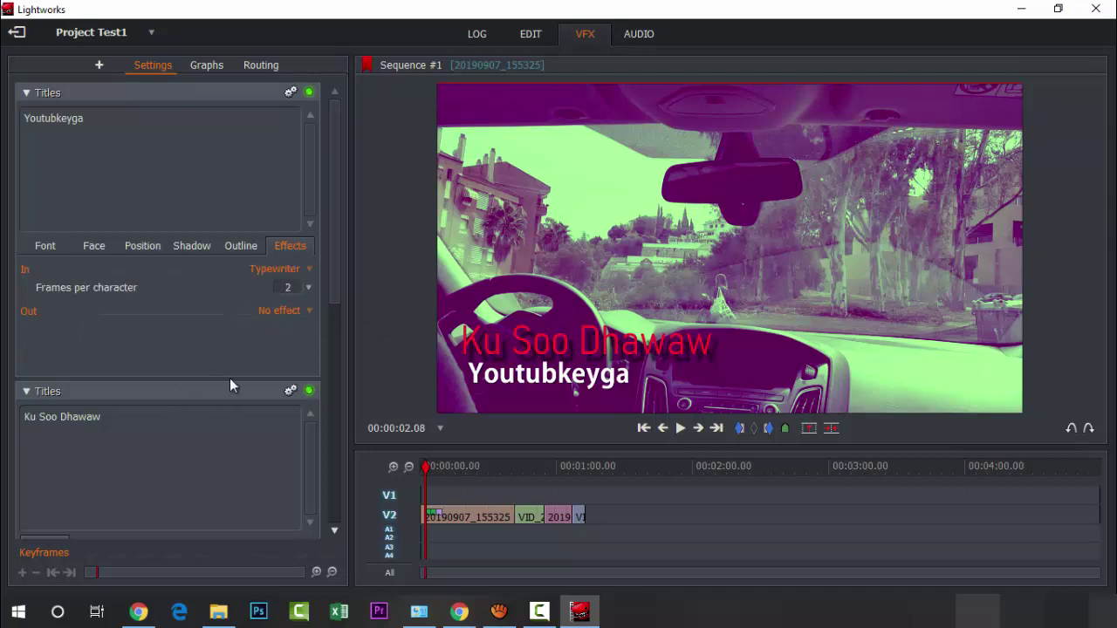
Colour-correct the 20190905_203049 clip by shifting its highlights to 198.20° and 8.55%.
scroll(230, 378, "down", 10)
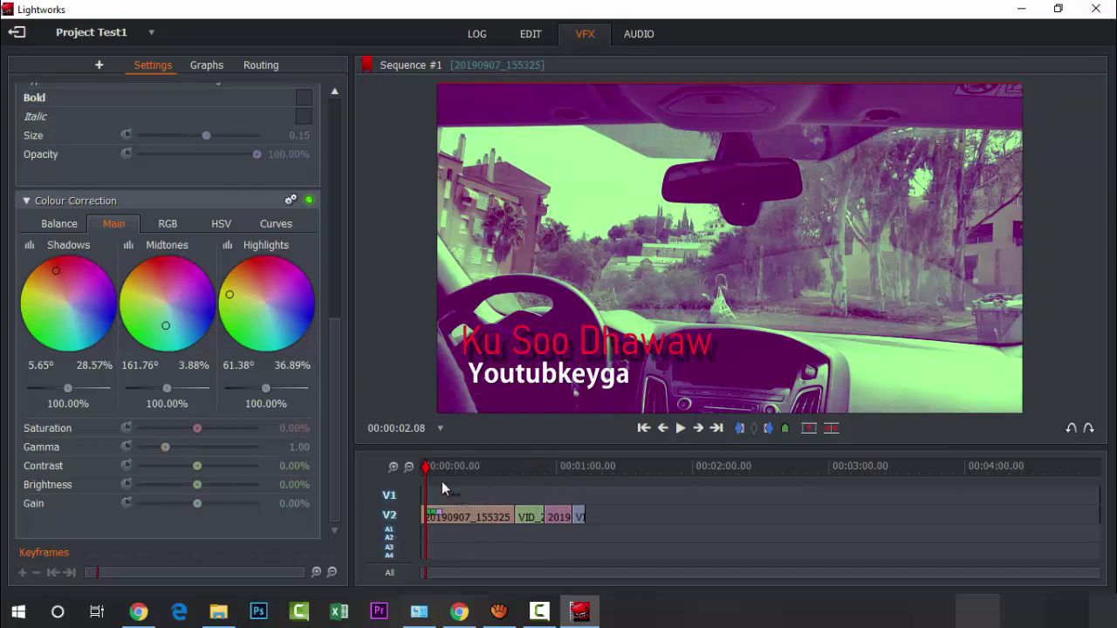
left_click_drag(428, 475, 535, 488)
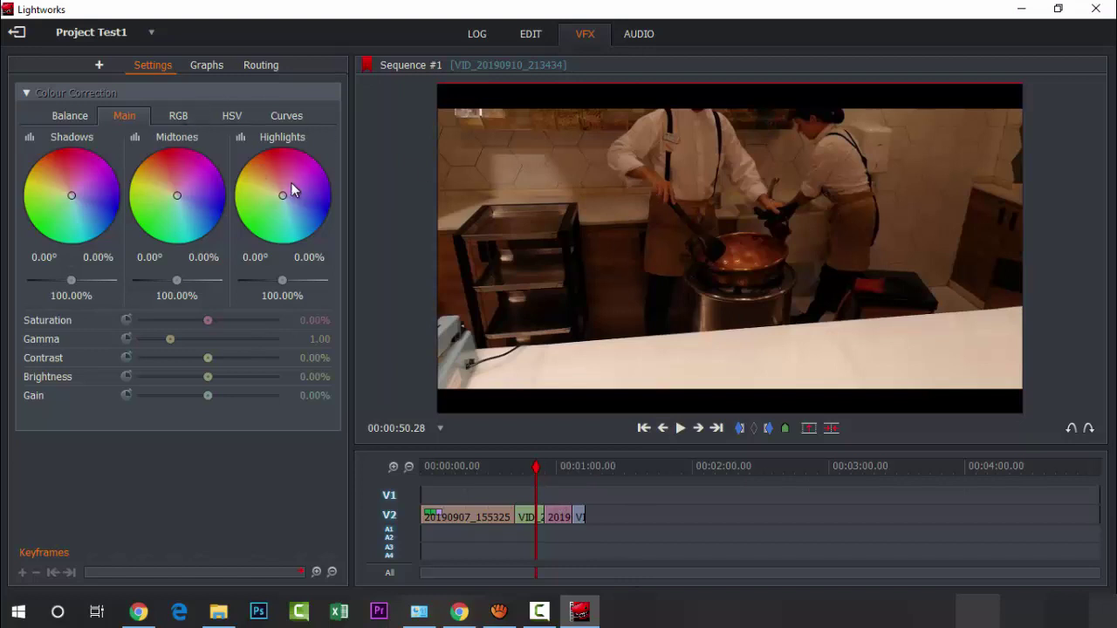
left_click_drag(540, 468, 556, 469)
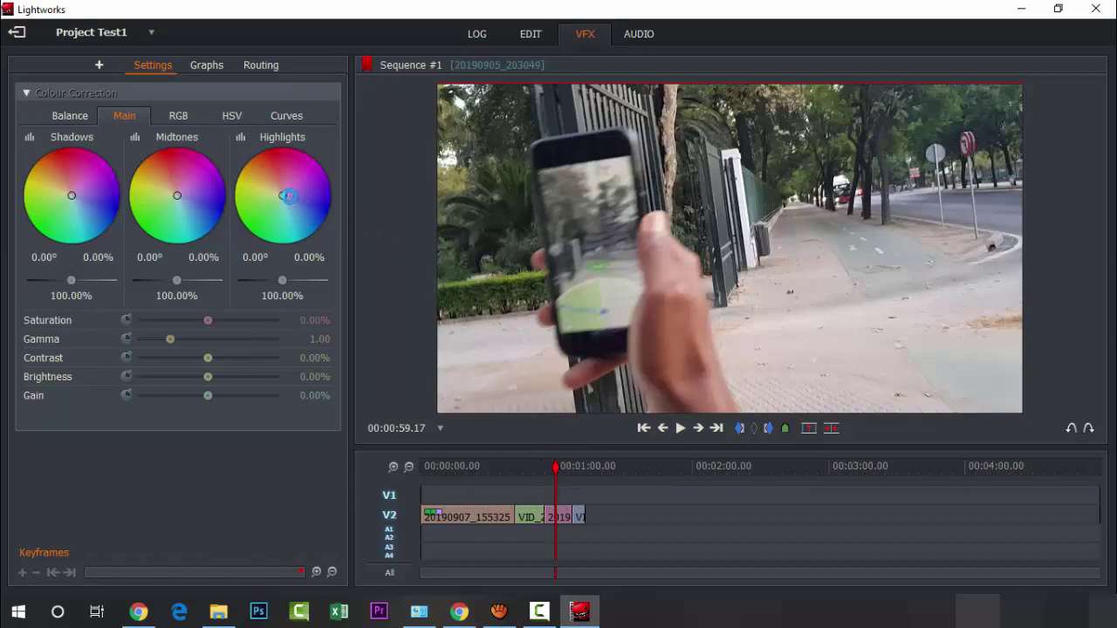
left_click_drag(284, 200, 295, 220)
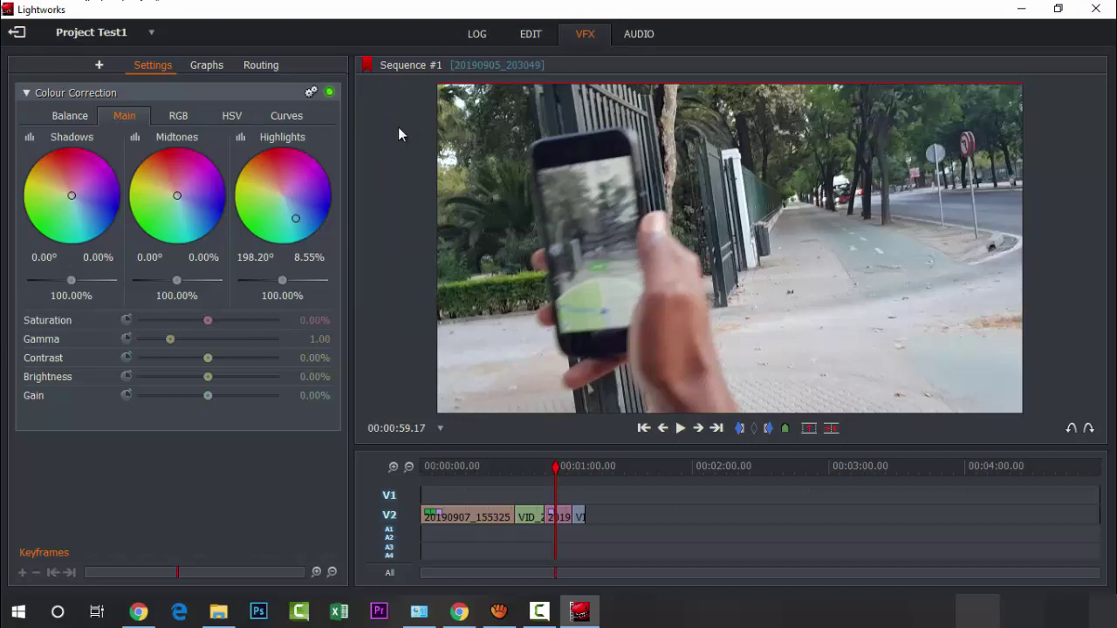
Switch to the Edit workspace and scrub through the whole sequence to its end.
left_click(532, 42)
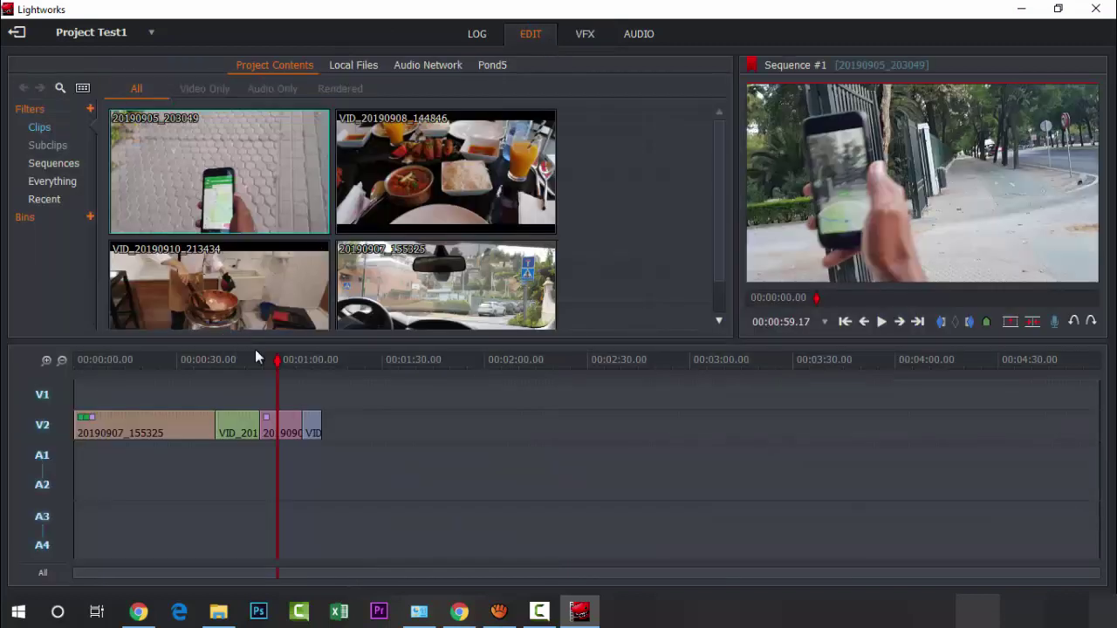
left_click_drag(273, 360, 27, 391)
left_click_drag(104, 404, 322, 401)
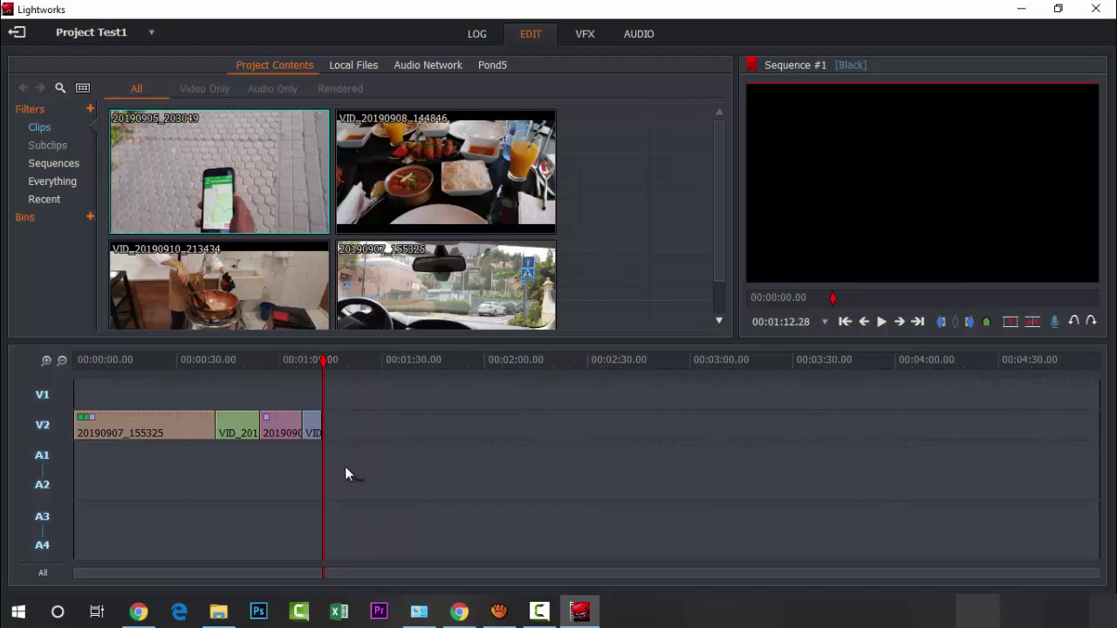
Switch to File Explorer and import the Arkansas_Traveler audio file from New folder into the project contents.
left_click(218, 610)
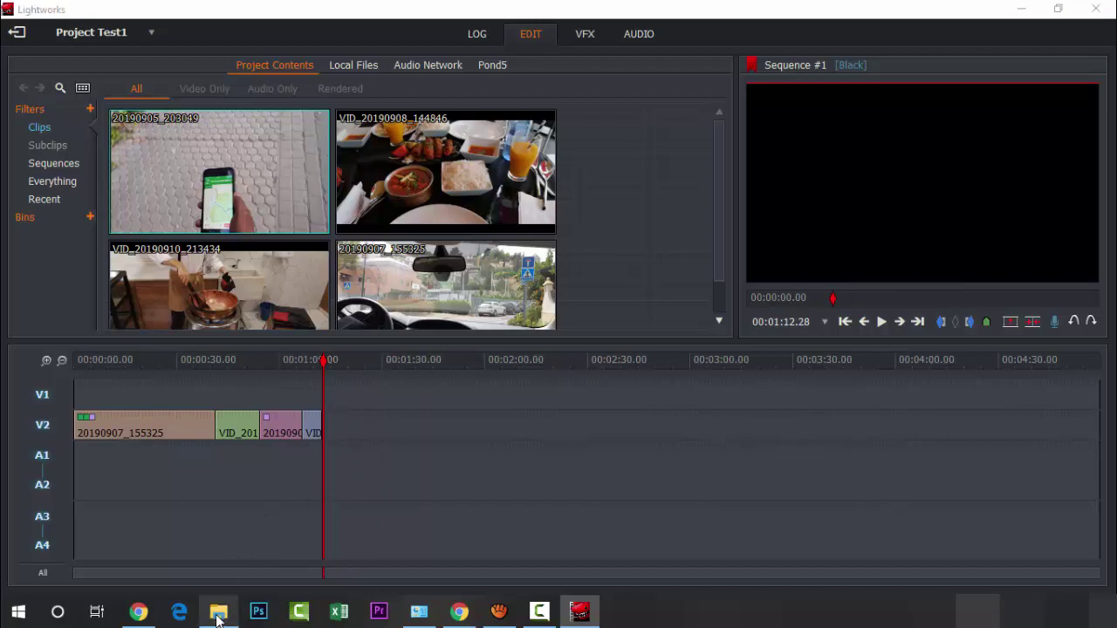
left_click(863, 554)
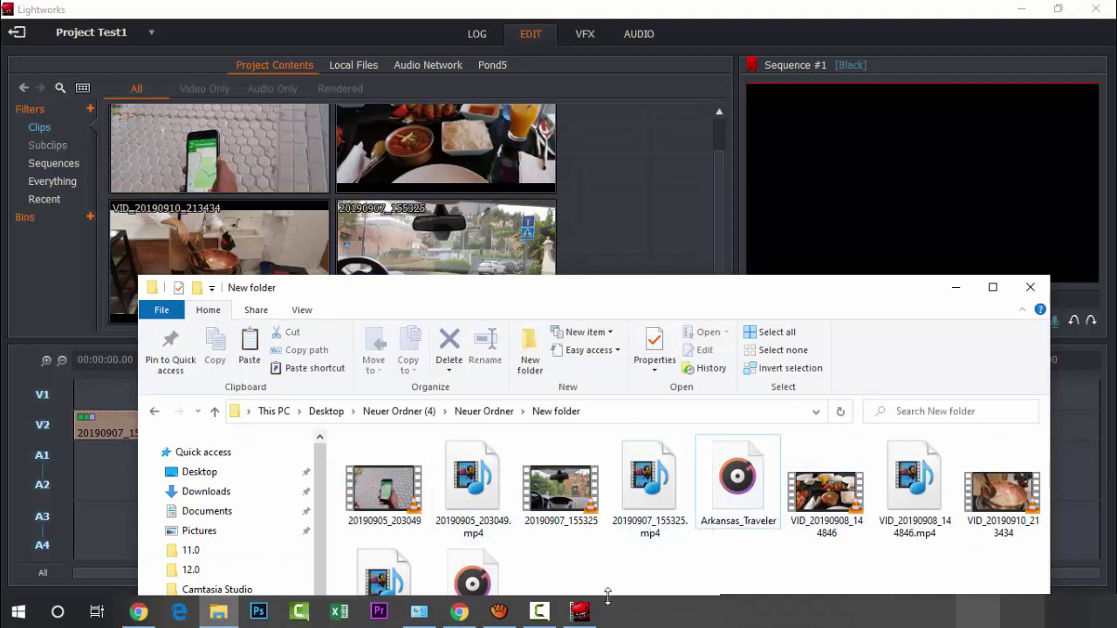
left_click_drag(678, 292, 696, 188)
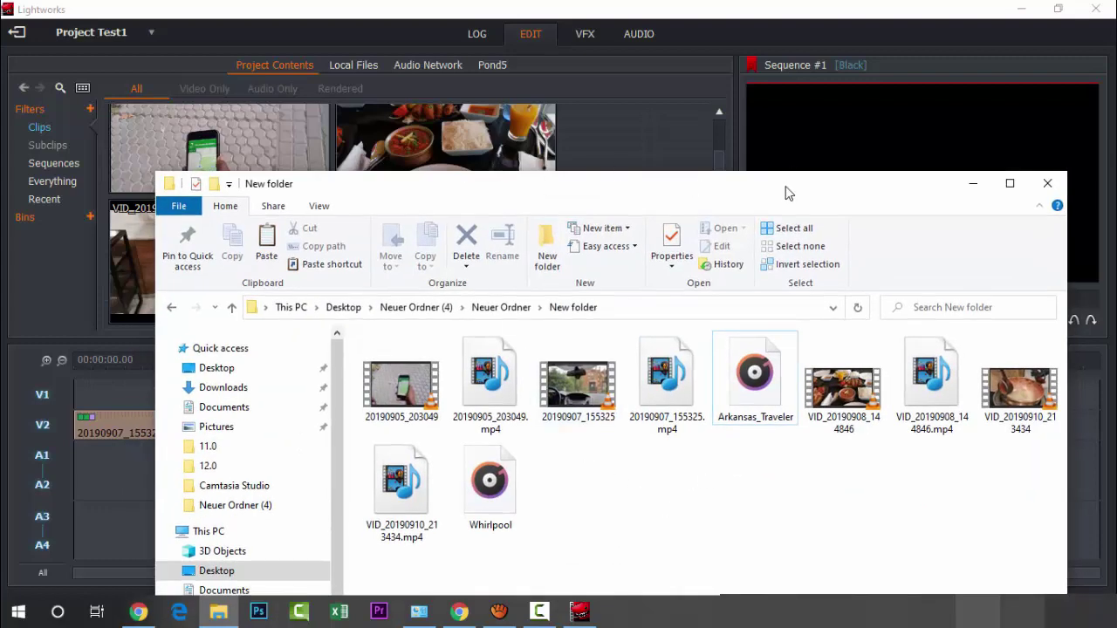
left_click_drag(787, 190, 842, 288)
left_click_drag(810, 471, 632, 210)
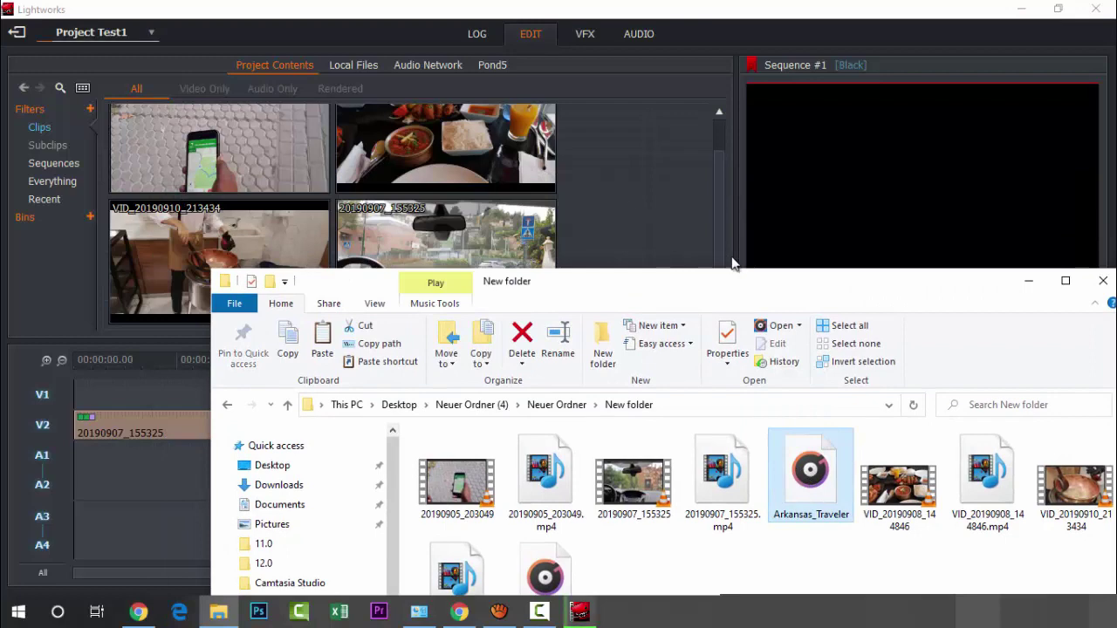
left_click(1035, 283)
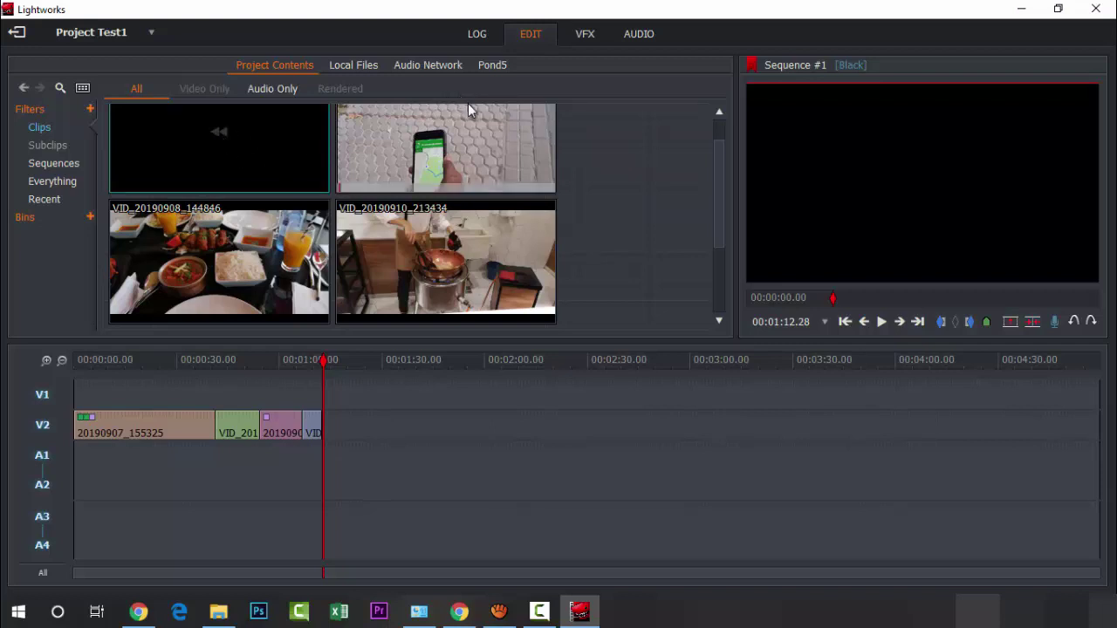
Filter the project contents to audio only and place Arkansas_Traveler on tracks A1 and A2 at the sequence start.
left_click(209, 98)
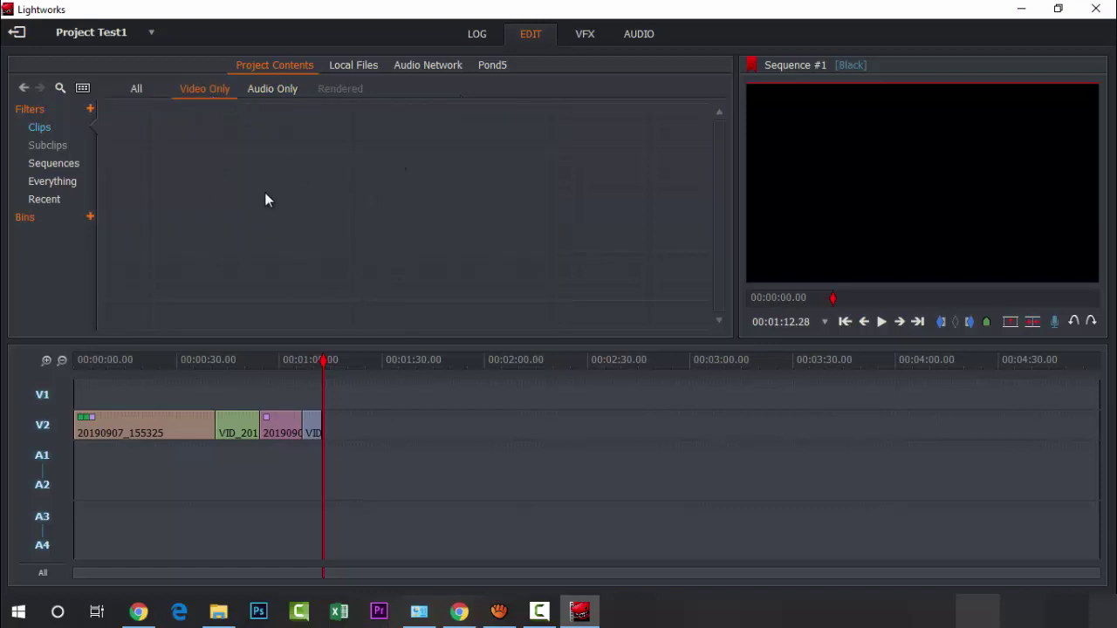
left_click(280, 91)
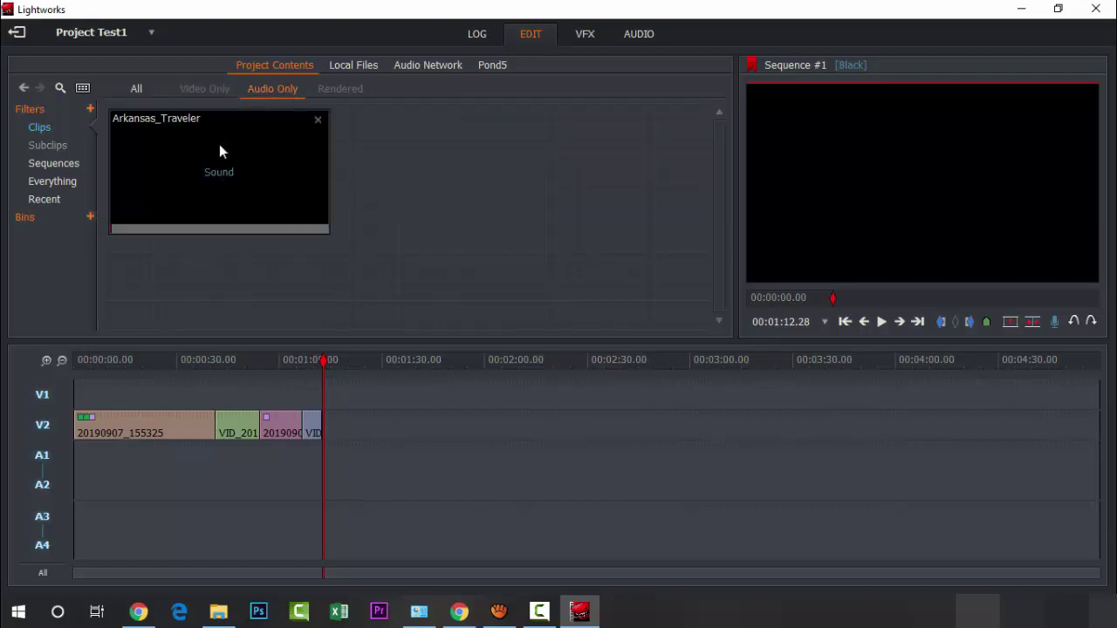
left_click(137, 90)
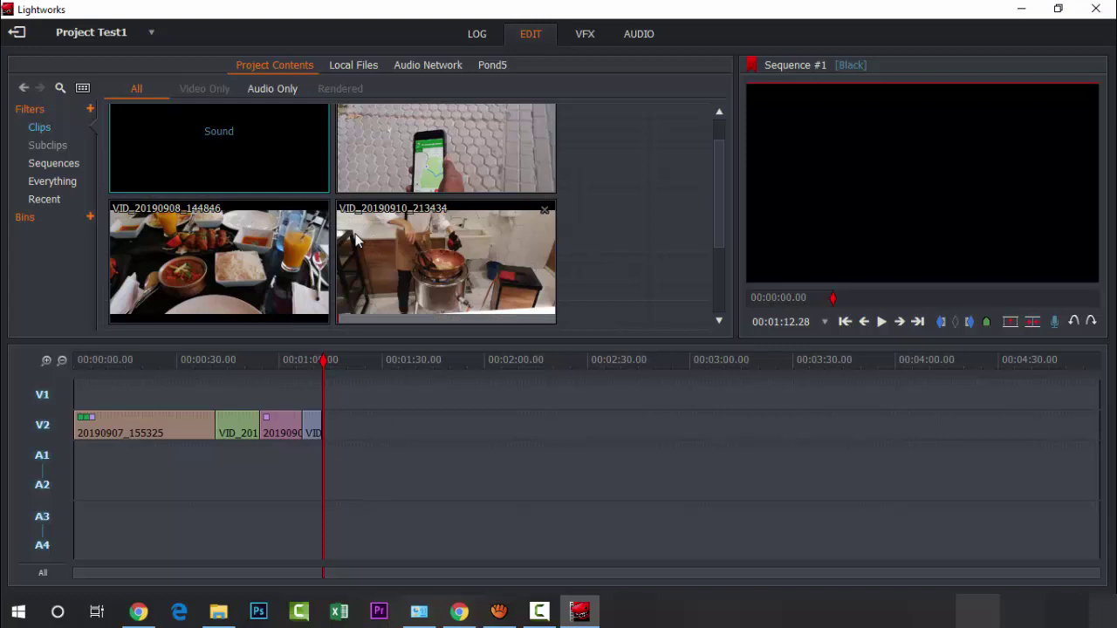
left_click(289, 91)
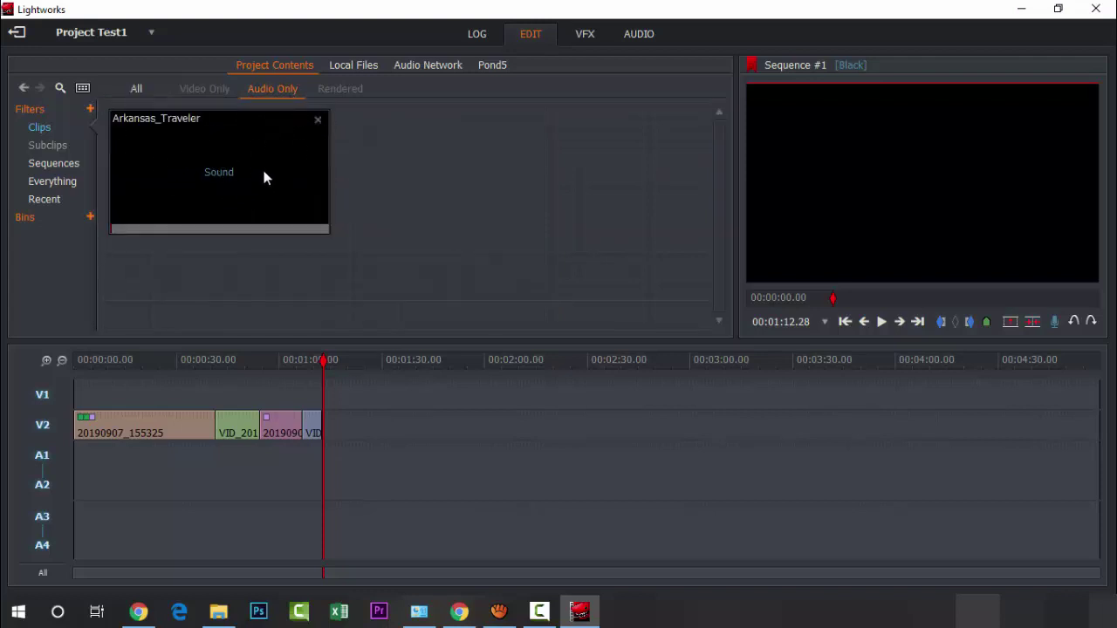
left_click_drag(266, 178, 98, 460)
Split the Arkansas_Traveler audio where the last video clip ends, separate the excess part, and delete it.
mouse_move(325, 366)
left_mouse_down()
mouse_move(352, 372)
mouse_move(321, 372)
left_mouse_up()
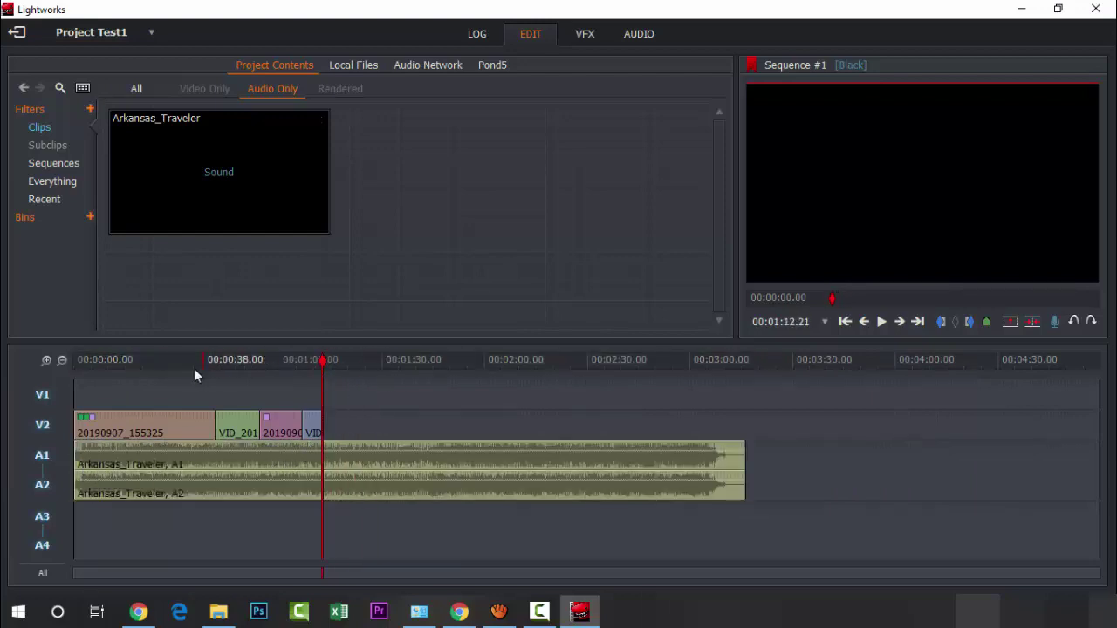
left_click(1008, 323)
mouse_move(625, 444)
left_mouse_down()
mouse_move(681, 422)
mouse_move(712, 433)
mouse_move(643, 447)
left_mouse_up()
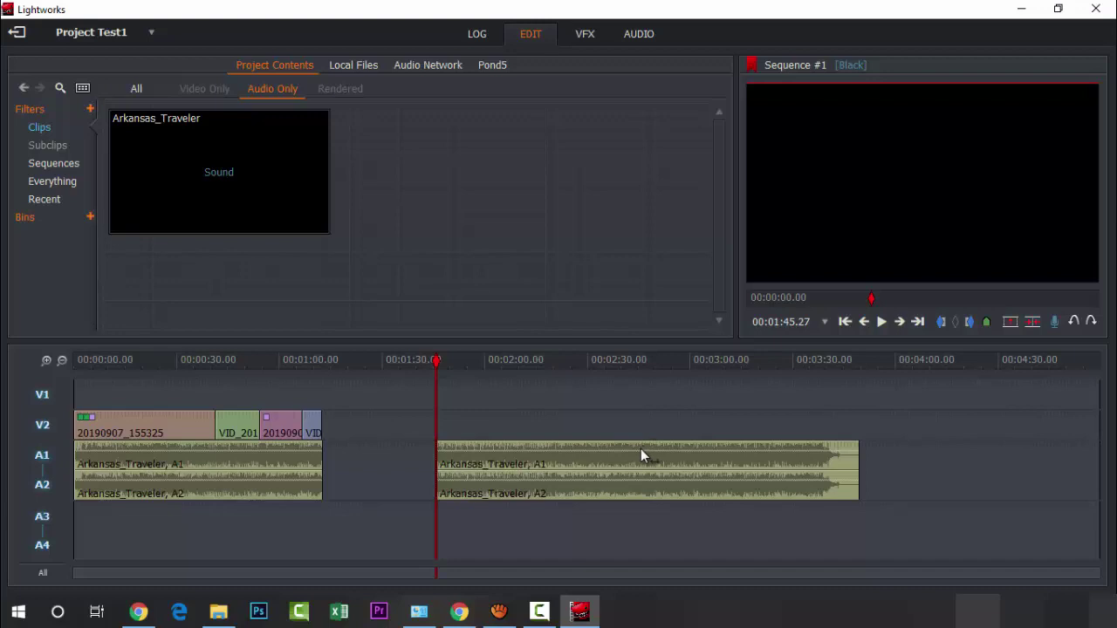
right_click(641, 448)
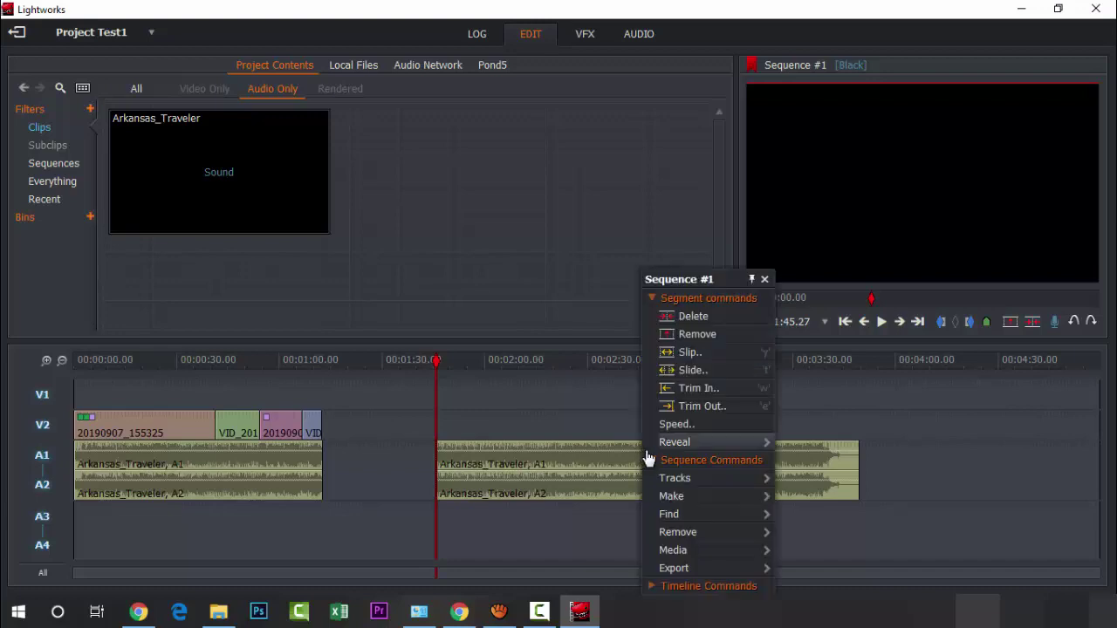
left_click(693, 316)
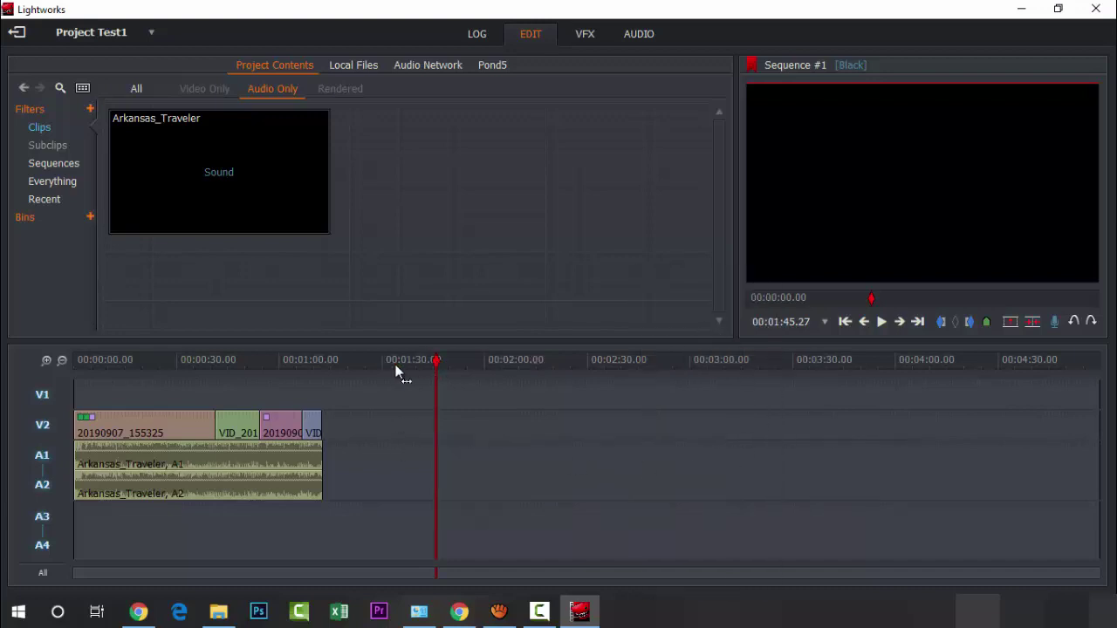
Scrub through the sequence to review the video clips together with the trimmed audio.
left_click_drag(399, 369, 273, 416)
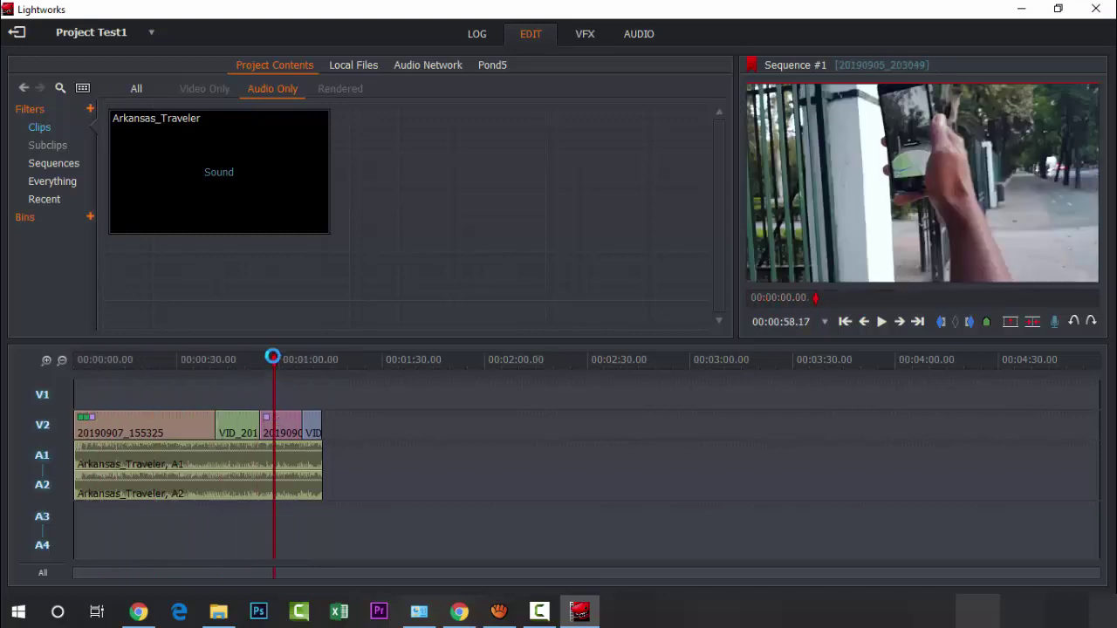
left_click_drag(270, 354, 303, 381)
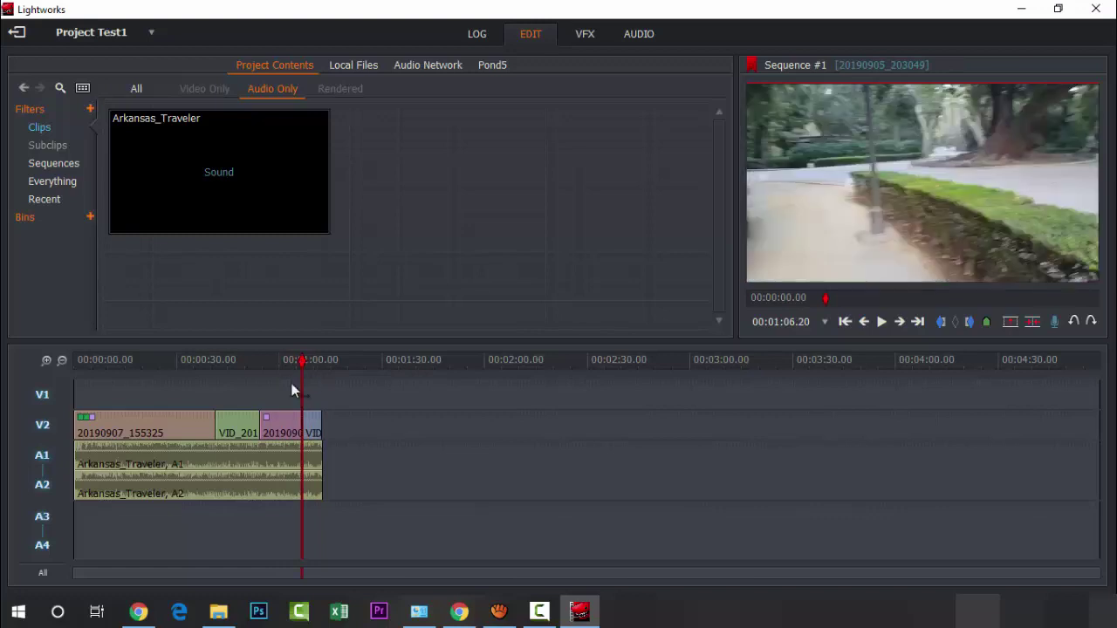
left_click_drag(299, 361, 310, 364)
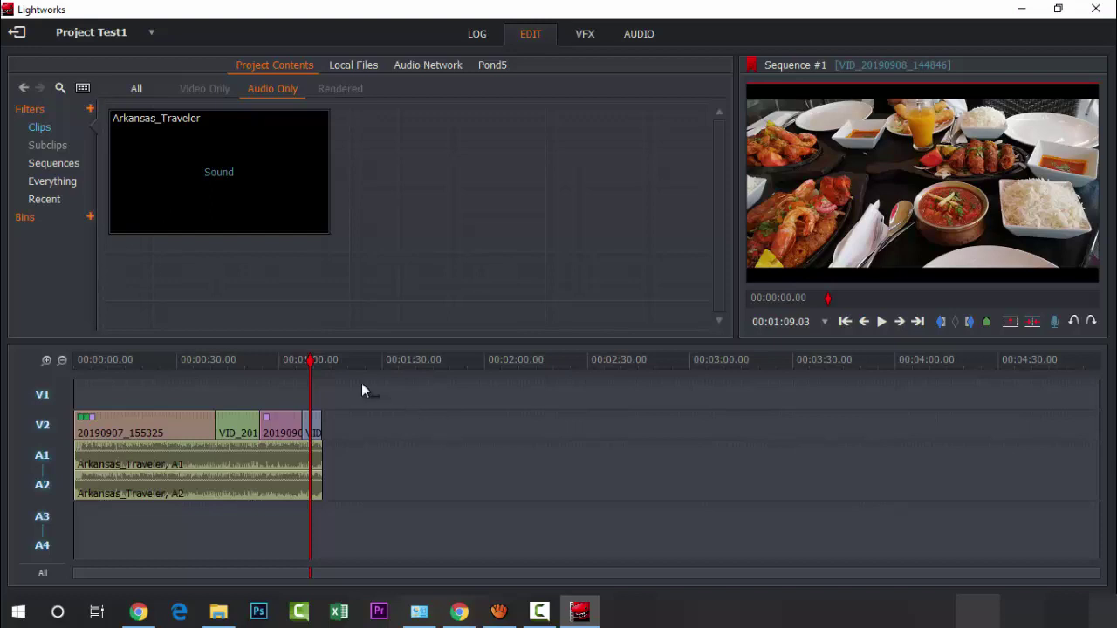
left_click_drag(311, 361, 74, 360)
left_click(249, 358)
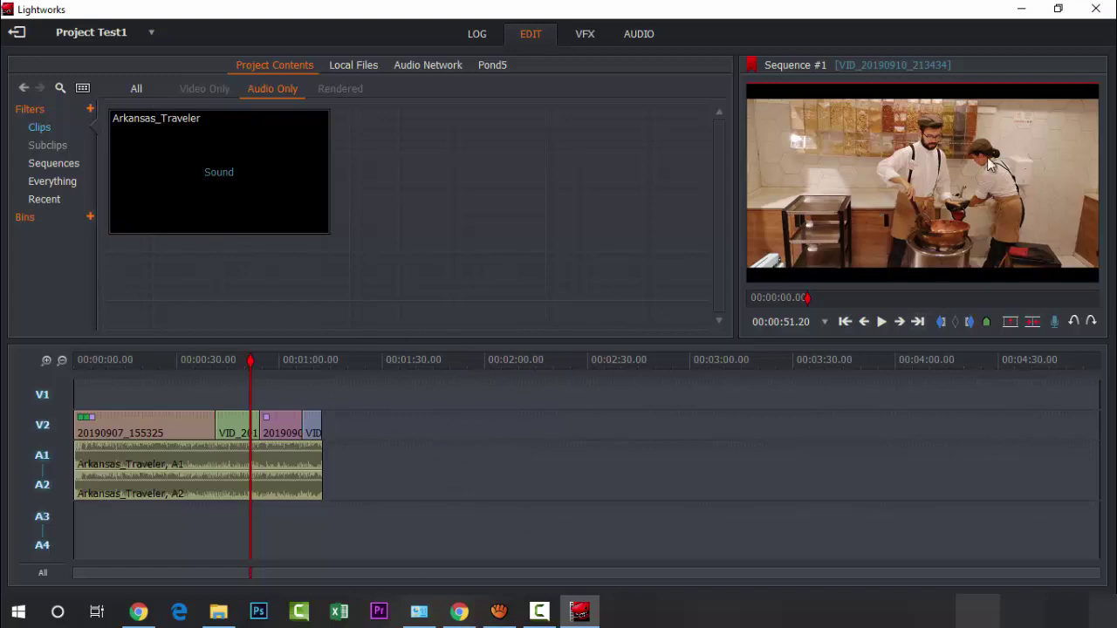
Export Sequence #1 in YouTube format at 30 fps and 720p to the Documents folder with the automatic name.
right_click(904, 157)
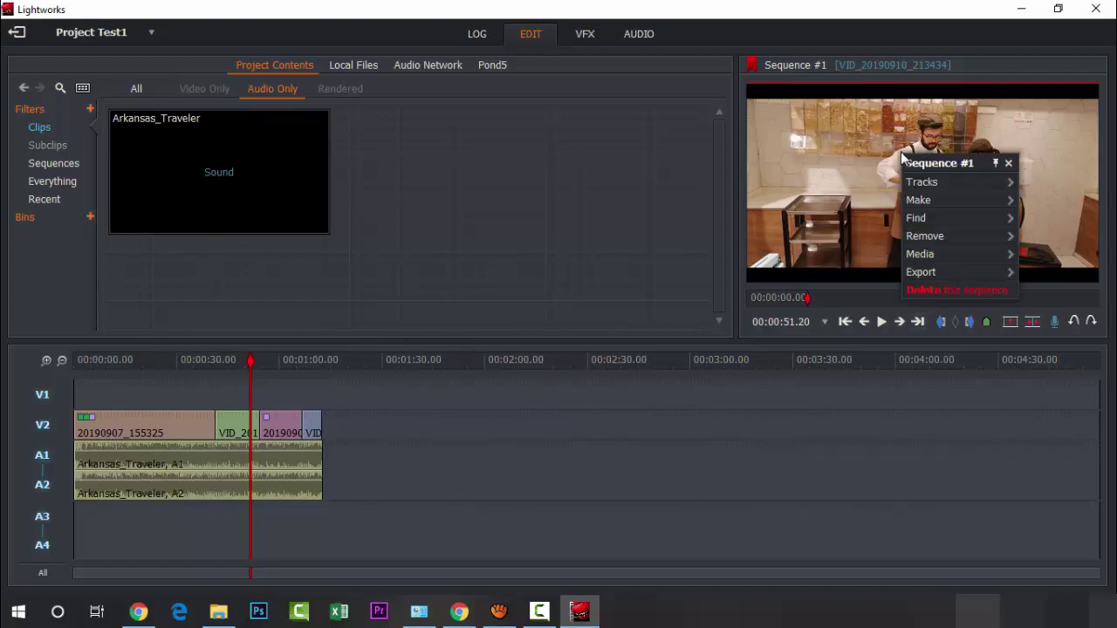
left_click(935, 278)
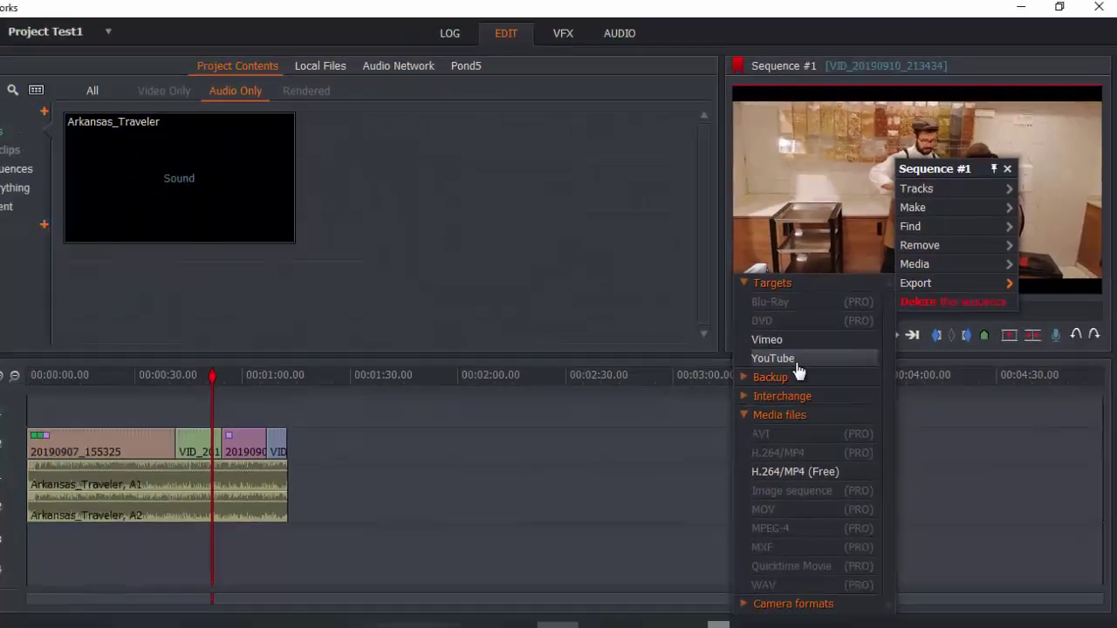
left_click(808, 349)
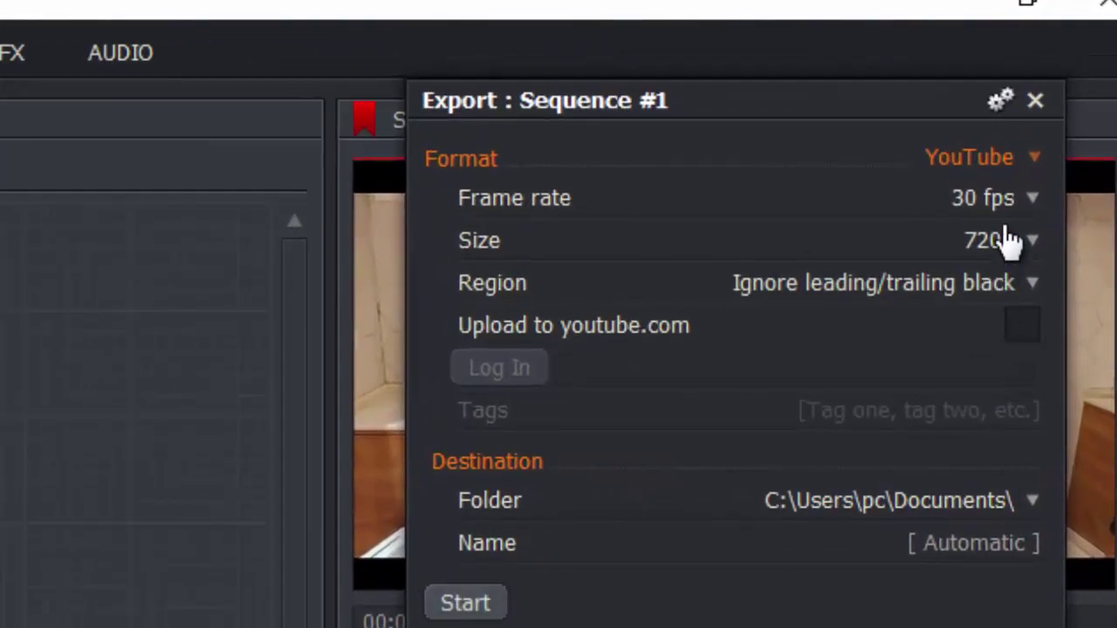
left_click(993, 249)
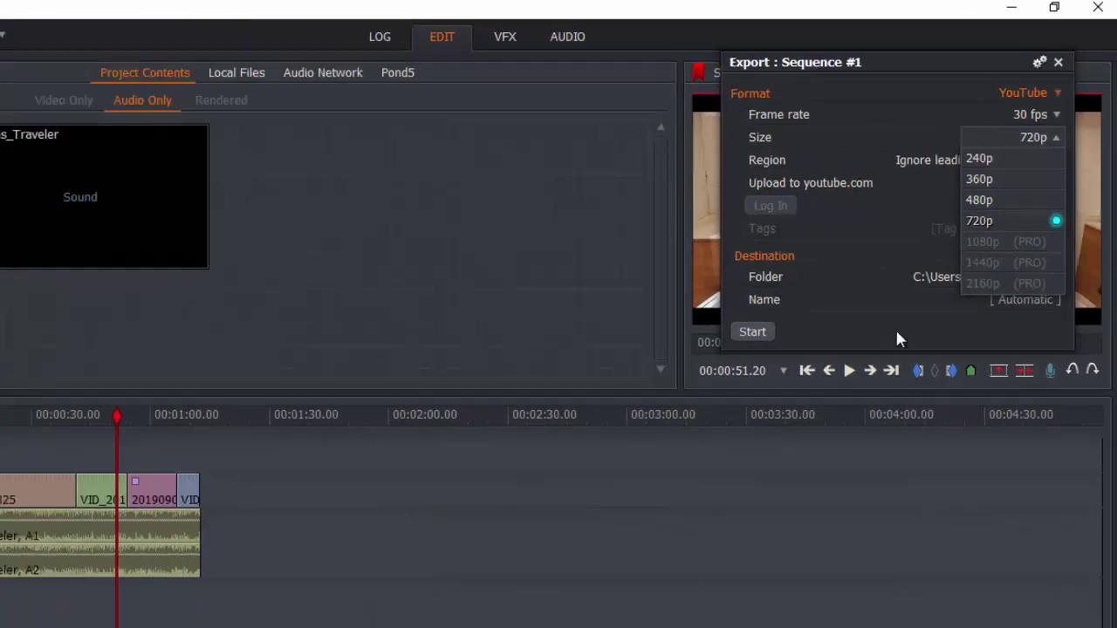
left_click(740, 607)
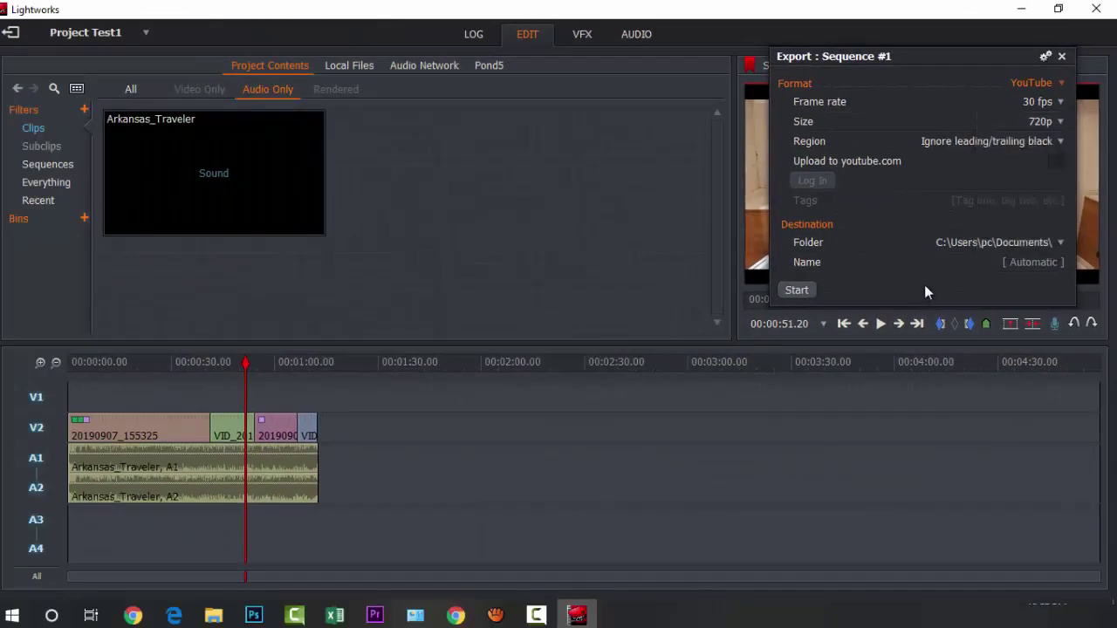
left_click(797, 291)
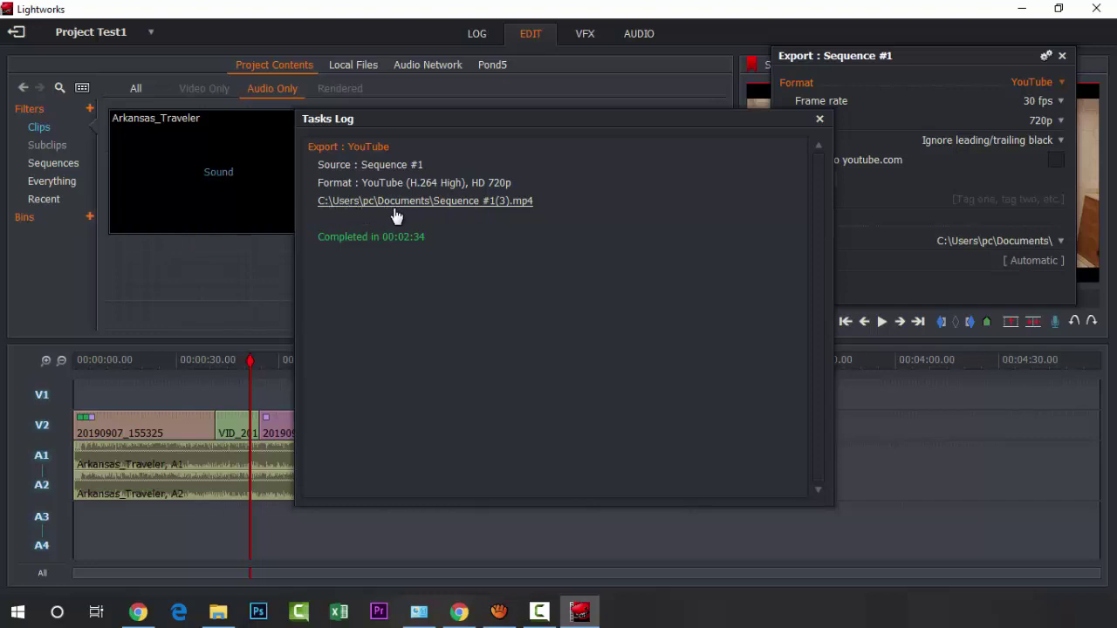
Open the exported file's location and copy Sequence #1(3) from Documents into New folder on the desktop.
left_click(450, 202)
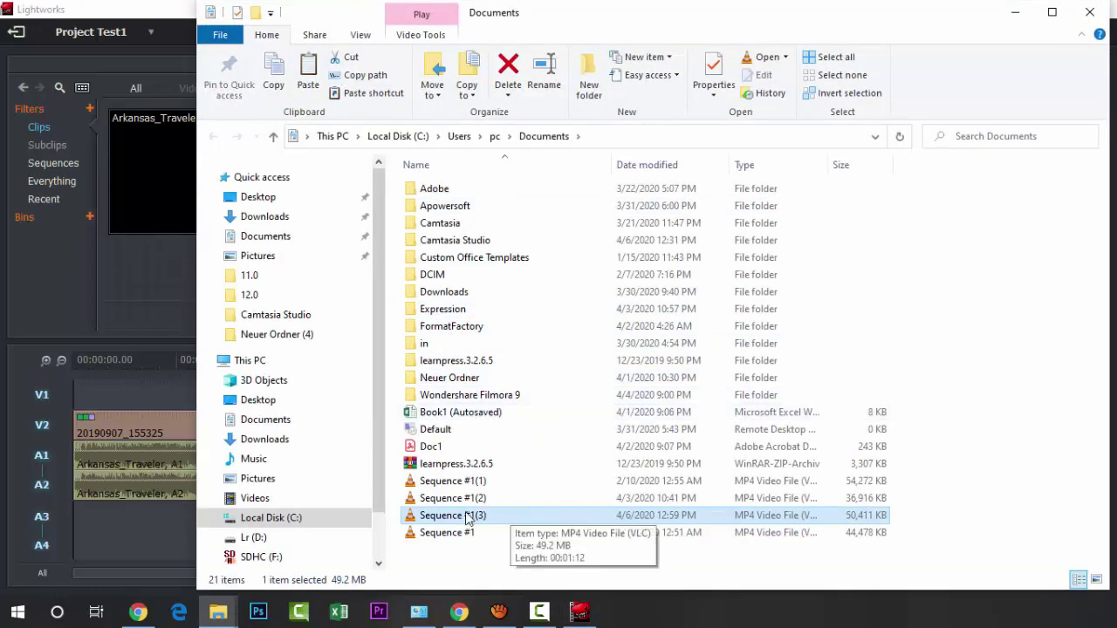
right_click(468, 520)
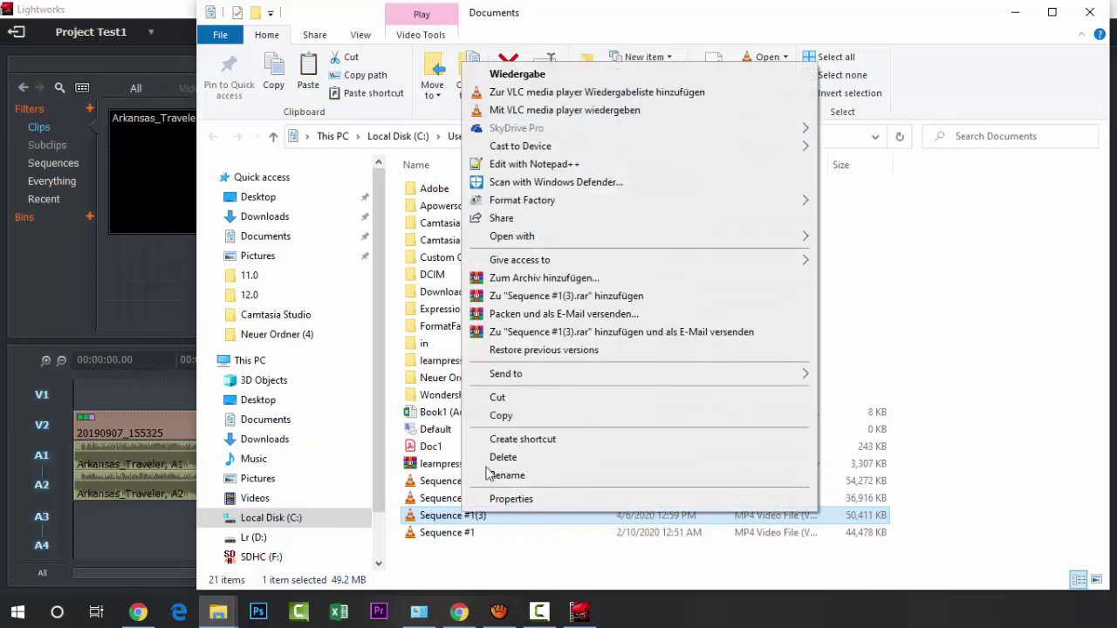
left_click(520, 420)
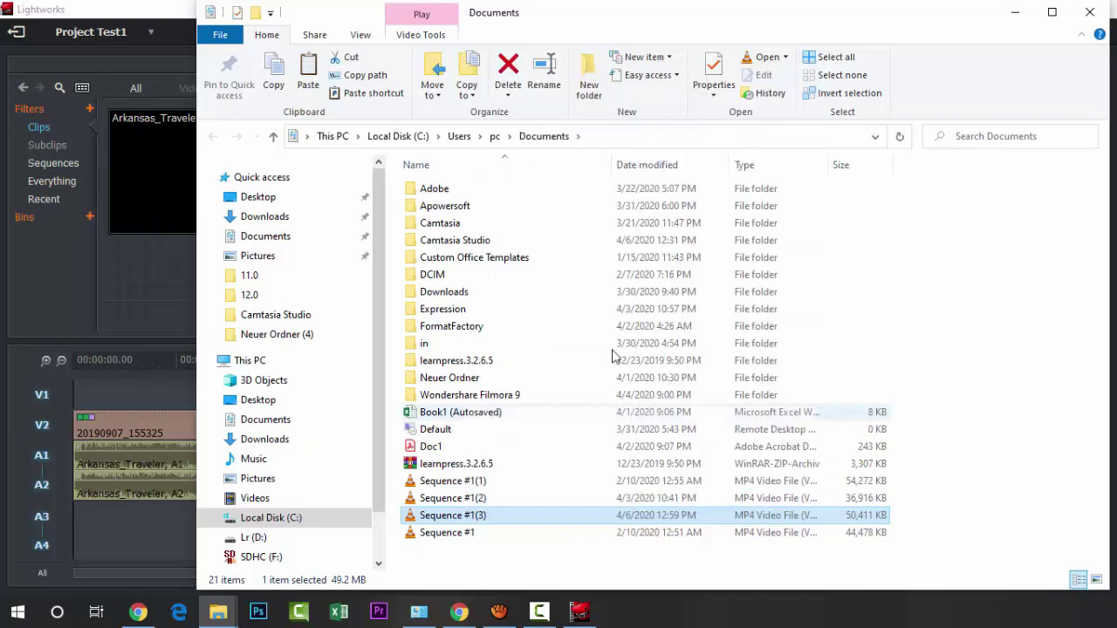
left_click(1014, 15)
mouse_move(234, 618)
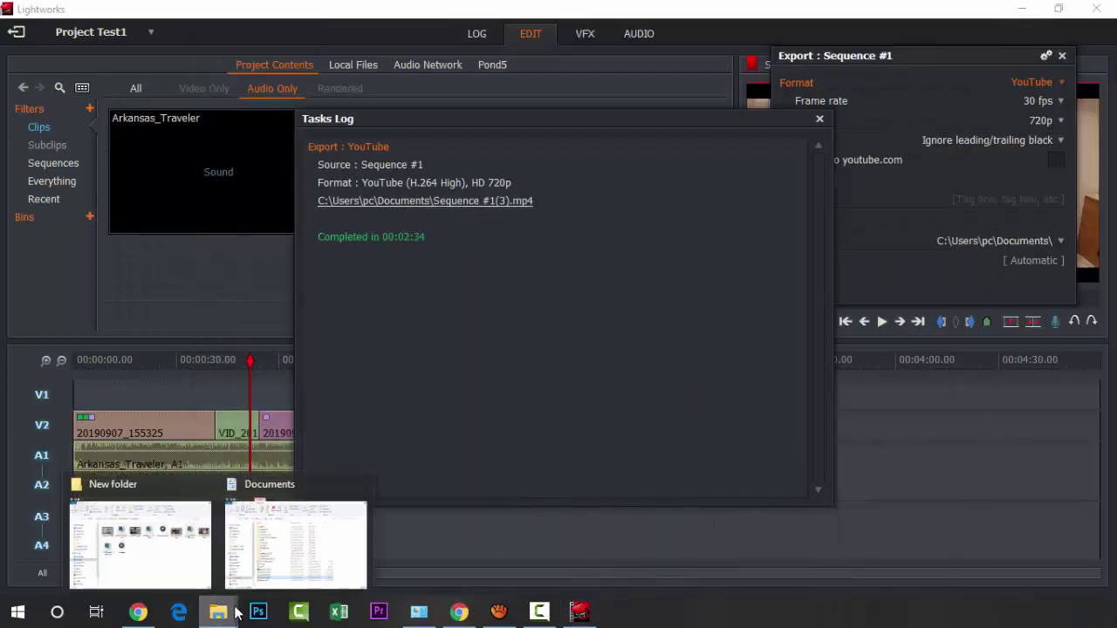
left_click(138, 543)
right_click(681, 357)
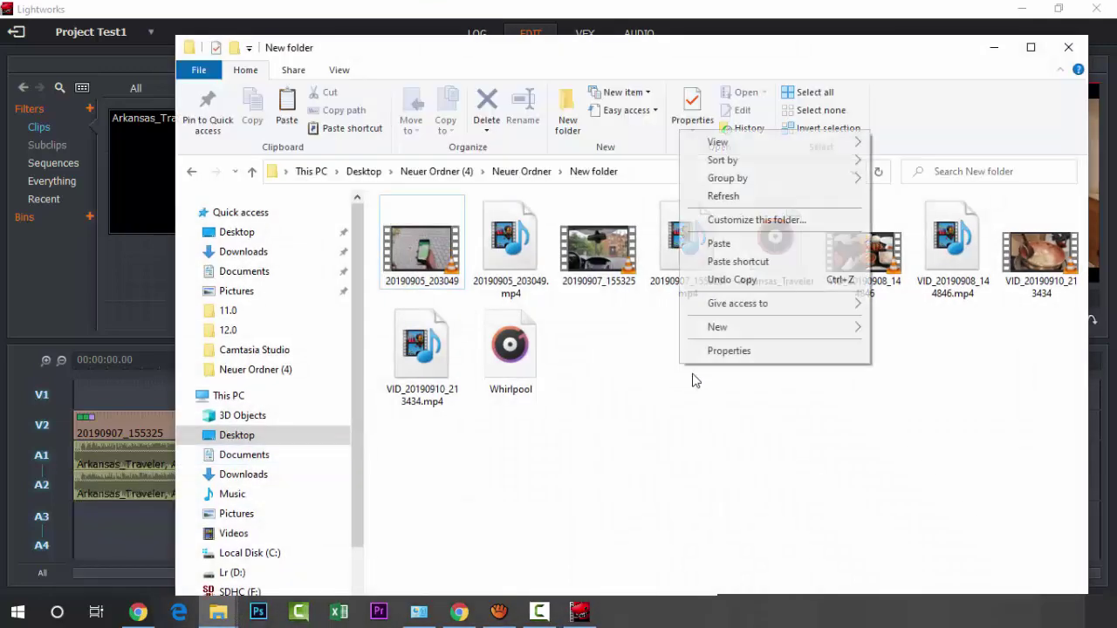
left_click(730, 236)
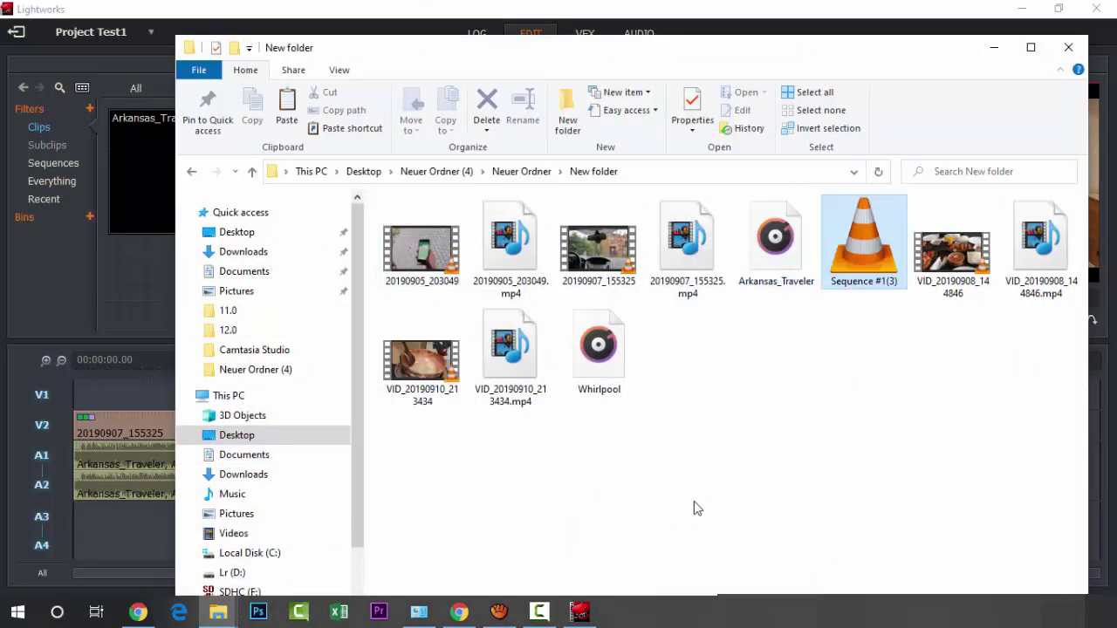
left_click(820, 340)
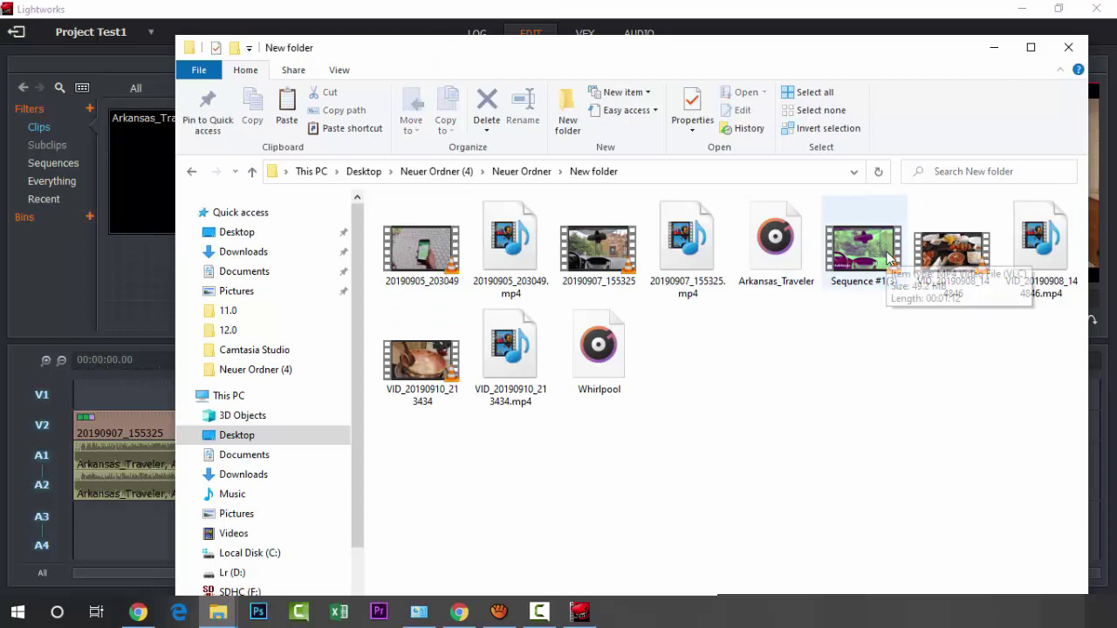
Play the copied Sequence #1(3) video in VLC media player and turn the system volume down while reviewing it.
left_click(890, 258)
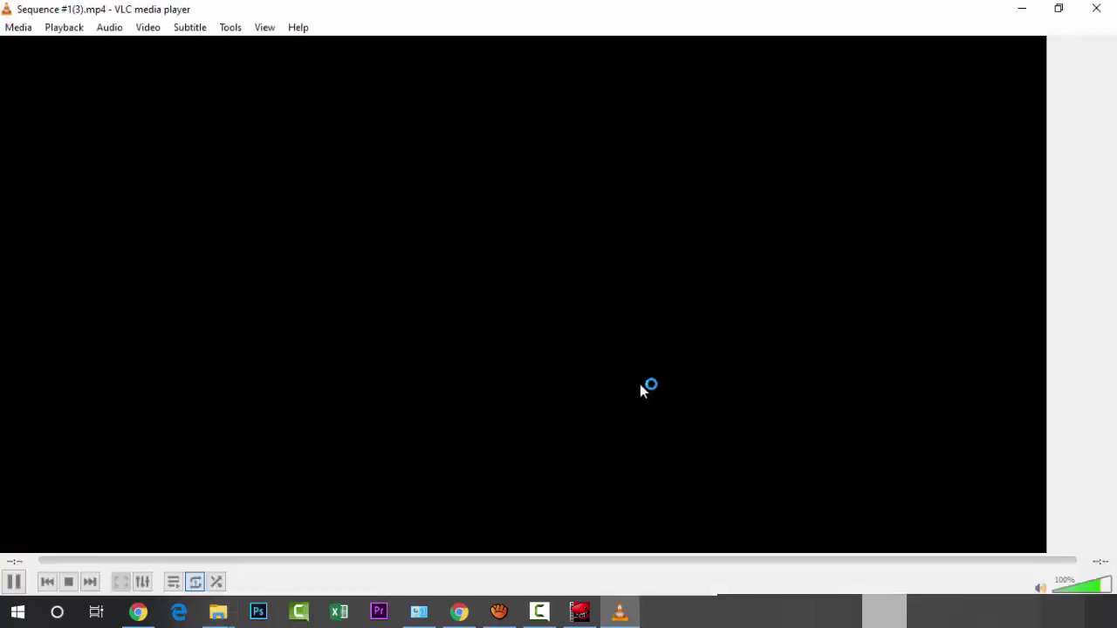
key("XF86AudioLowerVolume")
key("XF86AudioLowerVolume")
key("XF86AudioLowerVolume")
key("XF86AudioLowerVolume")
key("XF86AudioLowerVolume")
key("XF86AudioLowerVolume")
key("XF86AudioLowerVolume")
key("XF86AudioLowerVolume")
key("XF86AudioLowerVolume")
key("XF86AudioLowerVolume")
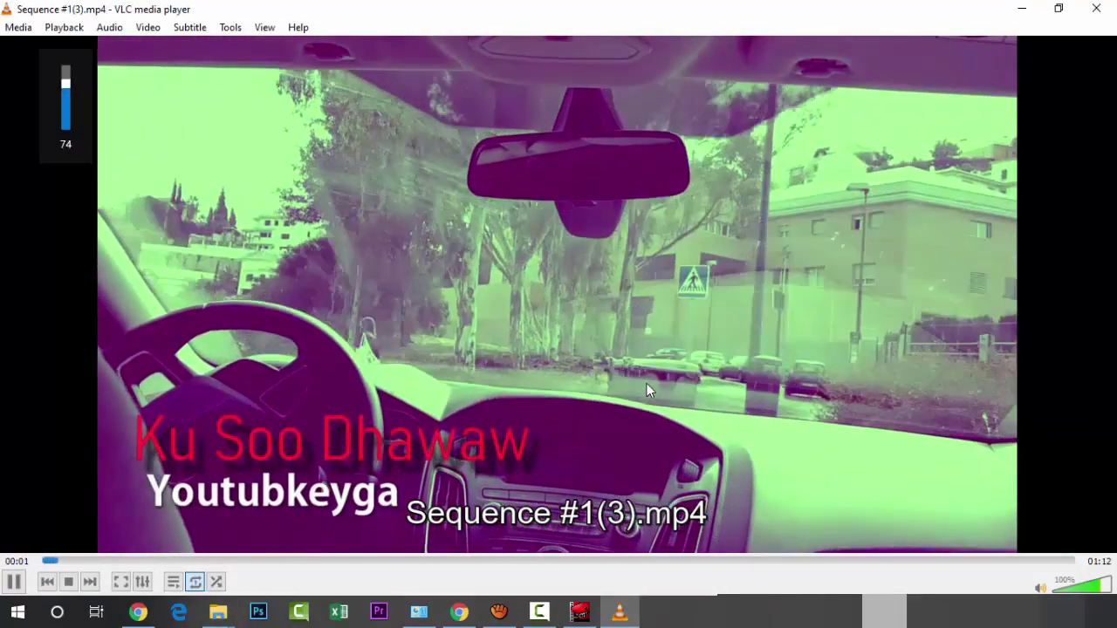
key("XF86AudioLowerVolume")
key("XF86AudioLowerVolume")
key("XF86AudioLowerVolume")
key("XF86AudioLowerVolume")
key("XF86AudioLowerVolume")
key("XF86AudioLowerVolume")
key("XF86AudioLowerVolume")
key("XF86AudioLowerVolume")
key("XF86AudioLowerVolume")
key("XF86AudioLowerVolume")
key("XF86AudioLowerVolume")
key("XF86AudioLowerVolume")
key("XF86AudioLowerVolume")
key("XF86AudioLowerVolume")
key("XF86AudioLowerVolume")
key("XF86AudioLowerVolume")
key("XF86AudioLowerVolume")
key("XF86AudioLowerVolume")
key("XF86AudioLowerVolume")
key("XF86AudioLowerVolume")
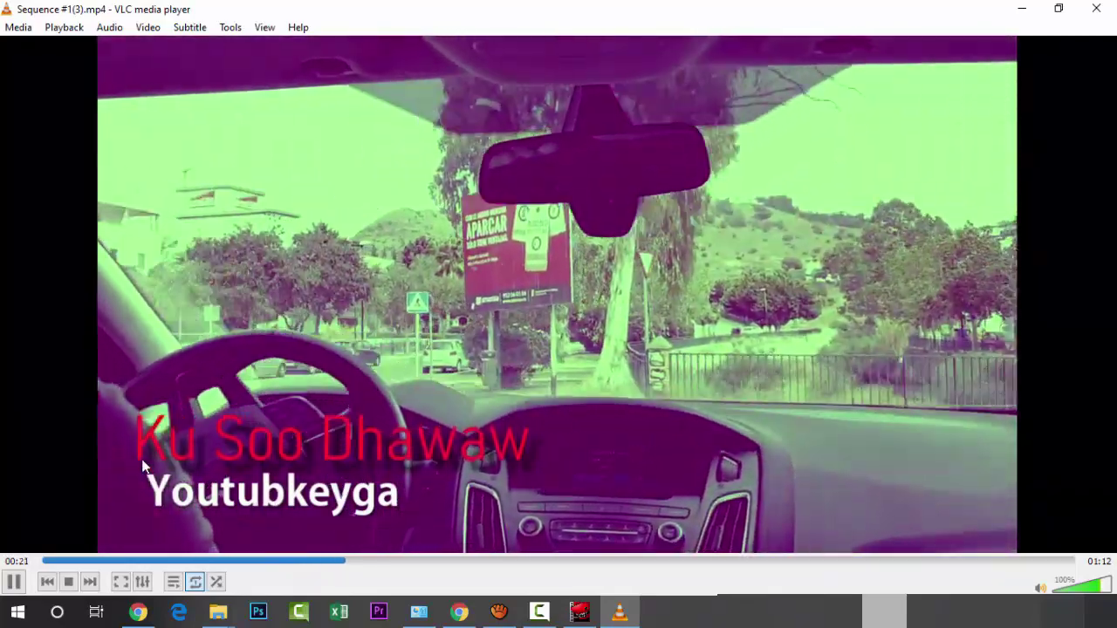
key("XF86AudioLowerVolume")
key("XF86AudioLowerVolume")
key("XF86AudioLowerVolume")
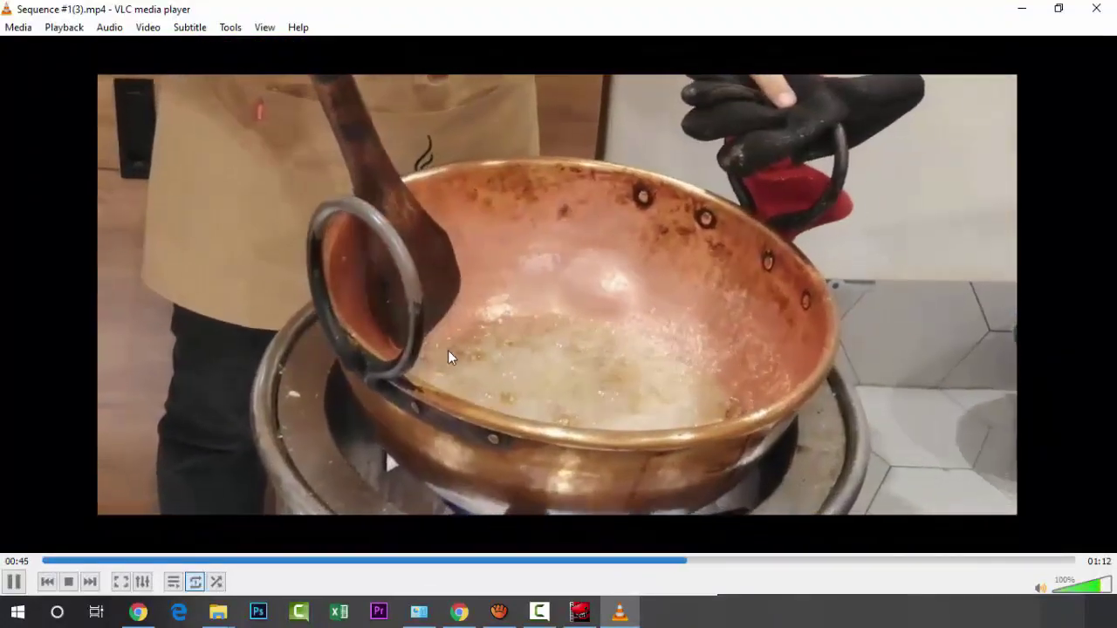
key("XF86AudioLowerVolume")
Watch the rest of the exported video while adjusting the system volume, and pause playback once it loops to the start.
key("XF86AudioRaiseVolume")
key("XF86AudioRaiseVolume")
key("XF86AudioRaiseVolume")
key("XF86AudioRaiseVolume")
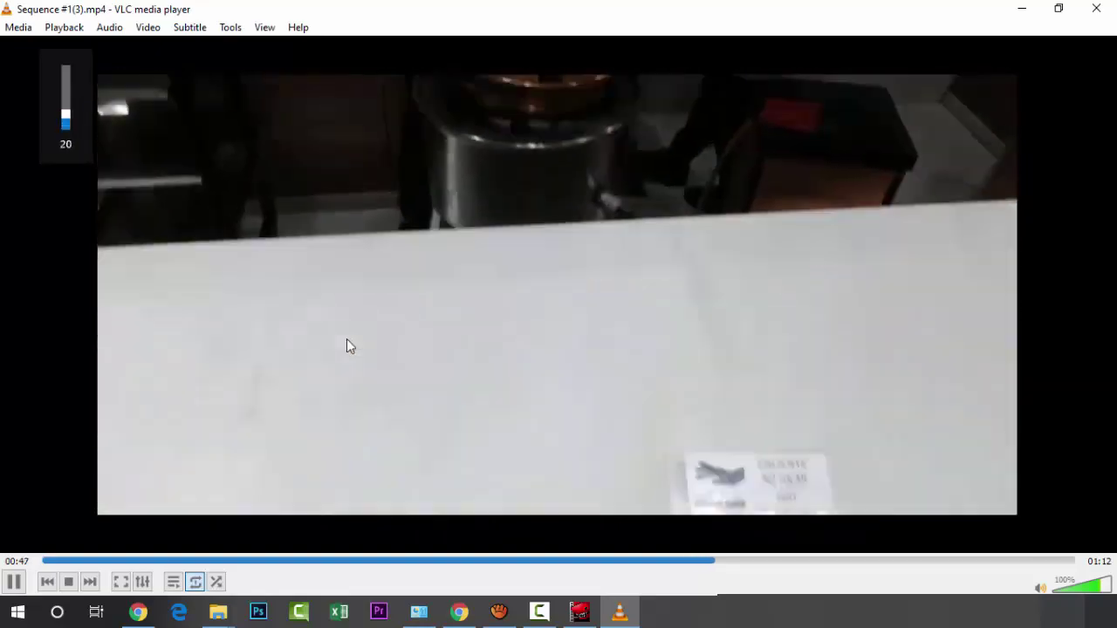
key("XF86AudioRaiseVolume")
key("XF86AudioRaiseVolume")
key("XF86AudioLowerVolume")
key("XF86AudioLowerVolume")
key("XF86AudioLowerVolume")
key("XF86AudioLowerVolume")
key("XF86AudioLowerVolume")
key("XF86AudioLowerVolume")
key("XF86AudioLowerVolume")
key("XF86AudioLowerVolume")
key("XF86AudioLowerVolume")
key("XF86AudioLowerVolume")
key("XF86AudioLowerVolume")
key("XF86AudioLowerVolume")
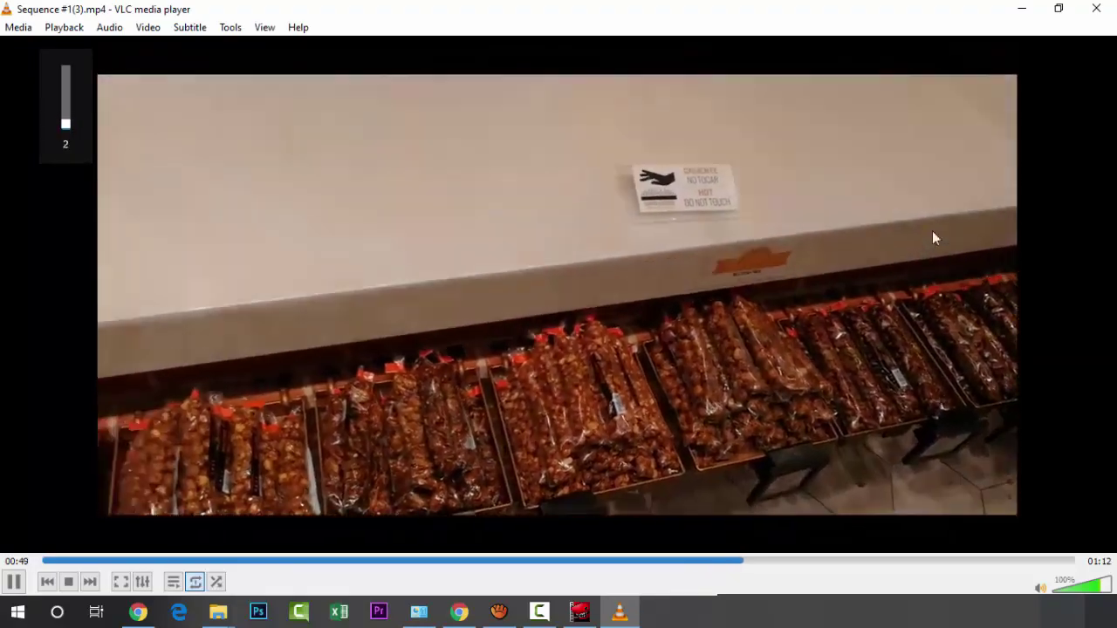
key("XF86AudioRaiseVolume")
key("XF86AudioRaiseVolume")
key("XF86AudioRaiseVolume")
key("XF86AudioRaiseVolume")
key("XF86AudioRaiseVolume")
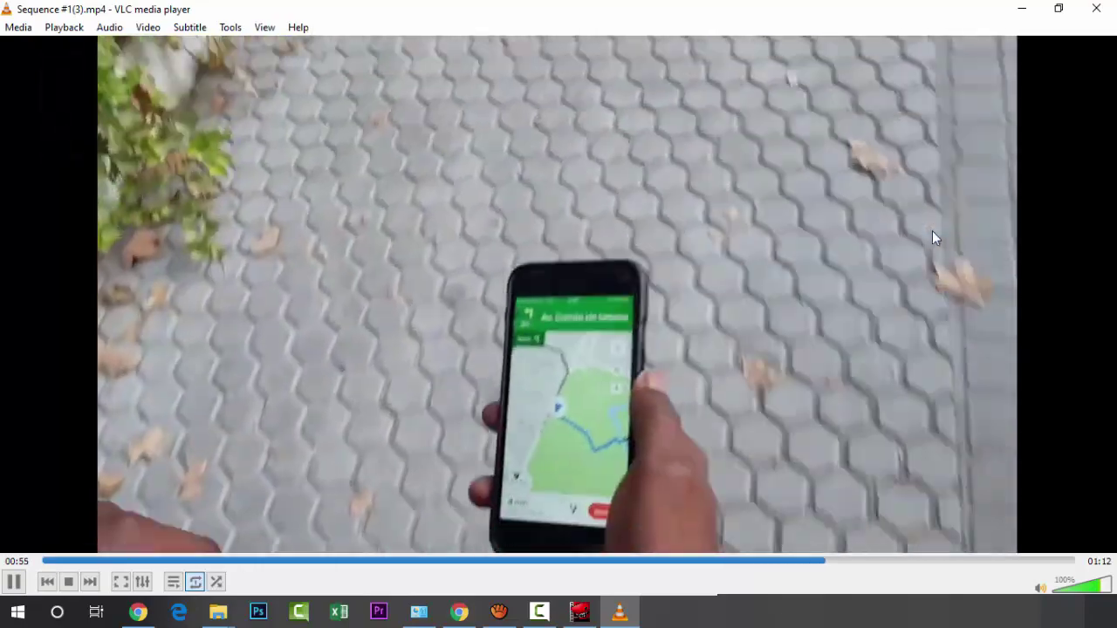
key("XF86AudioLowerVolume")
key("XF86AudioLowerVolume")
key("XF86AudioLowerVolume")
key("XF86AudioLowerVolume")
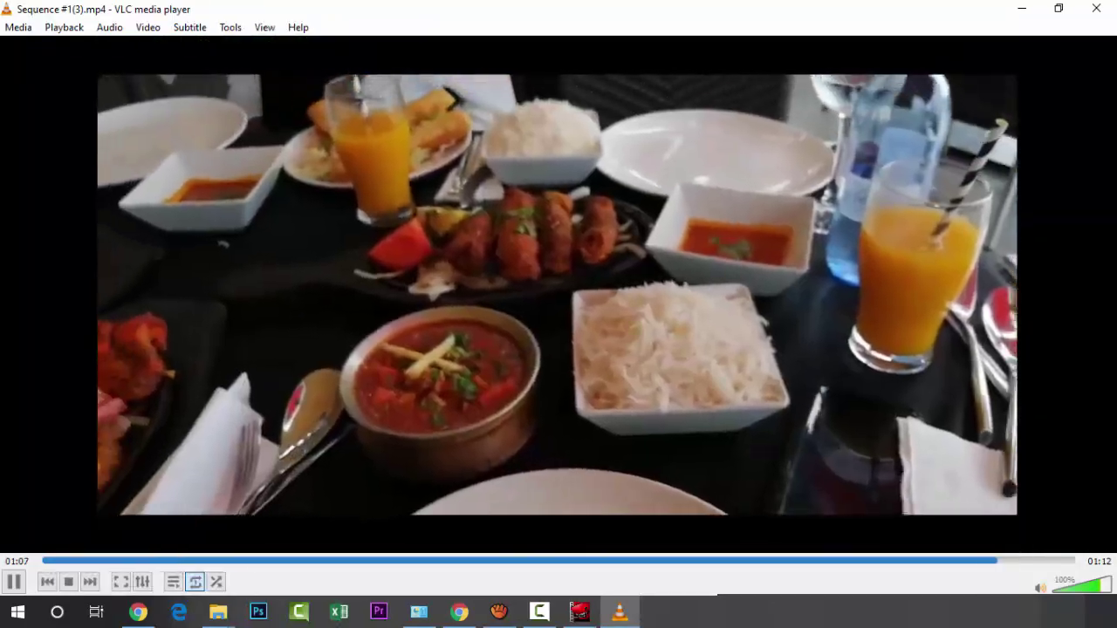
key("XF86AudioRaiseVolume")
key("XF86AudioRaiseVolume")
key("XF86AudioRaiseVolume")
key("XF86AudioRaiseVolume")
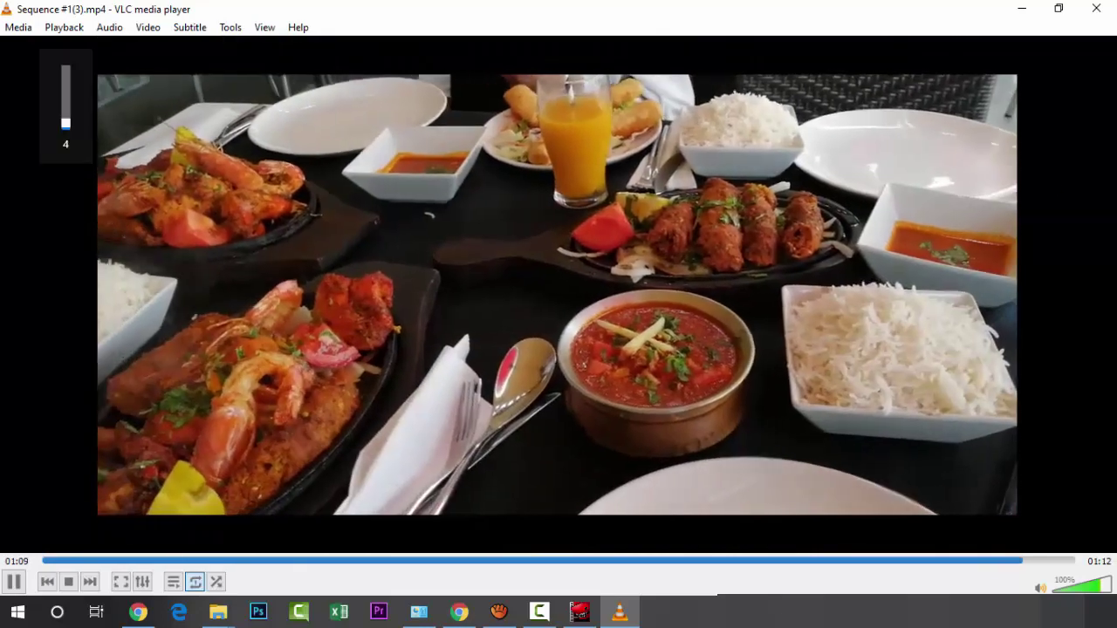
key("XF86AudioLowerVolume")
key("XF86AudioLowerVolume")
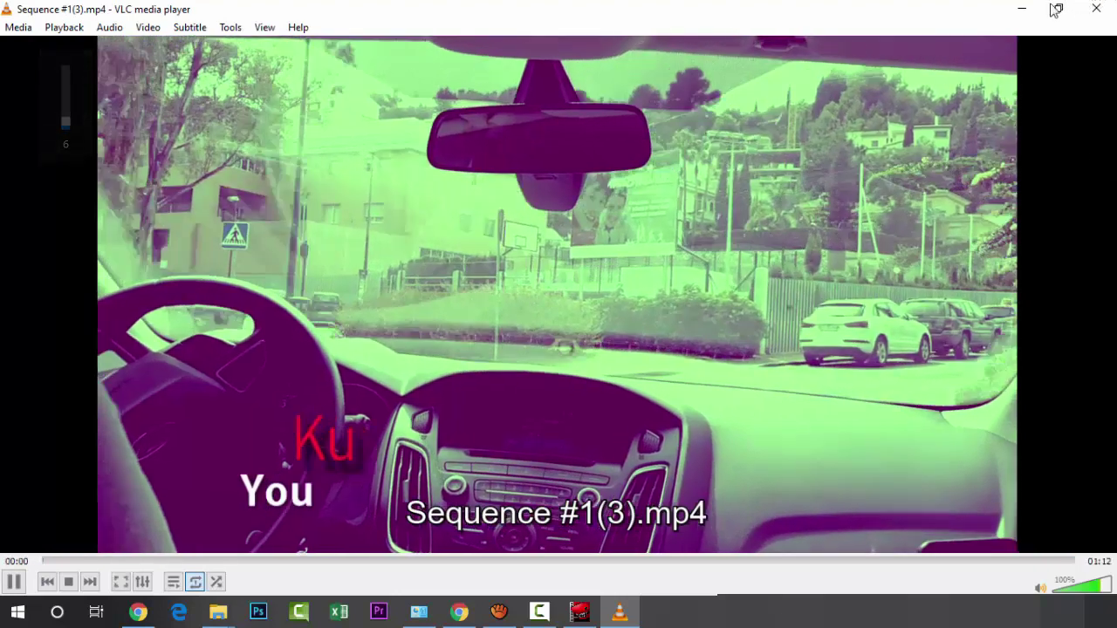
key("space")
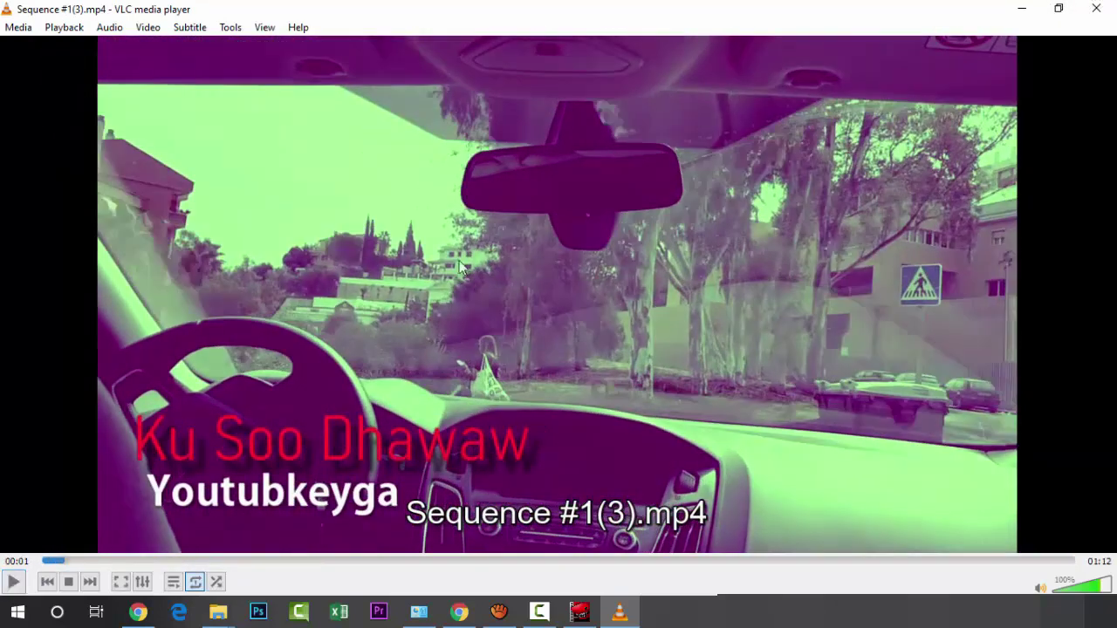
Switch back to Lightworks, close the tasks log, and examine the title and colour correction settings of clip 20190907_155325.
left_click(576, 615)
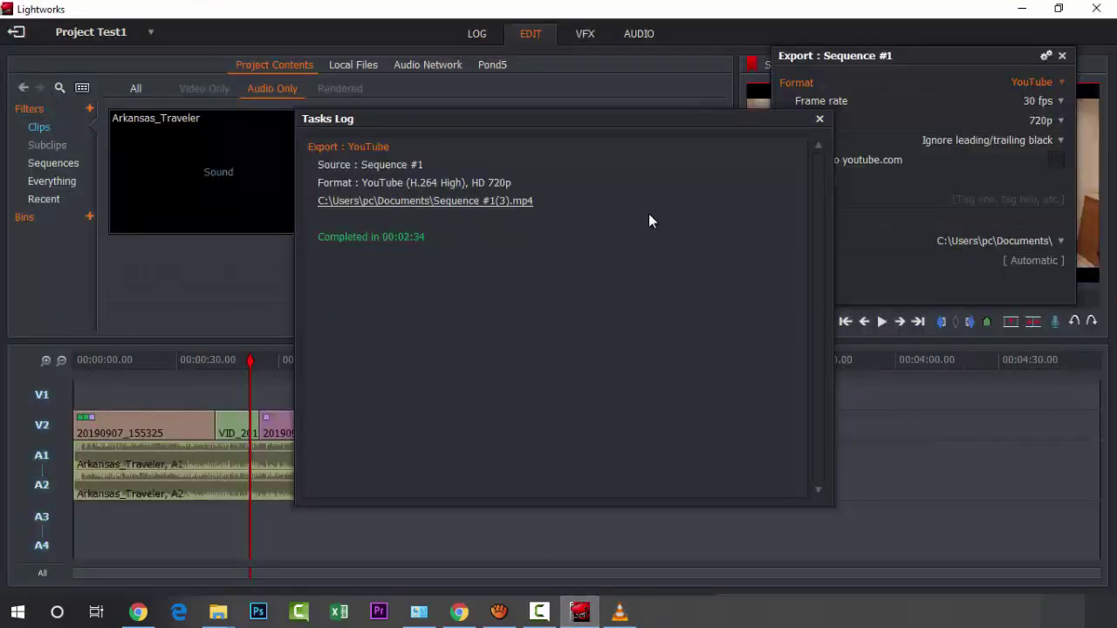
left_click(820, 120)
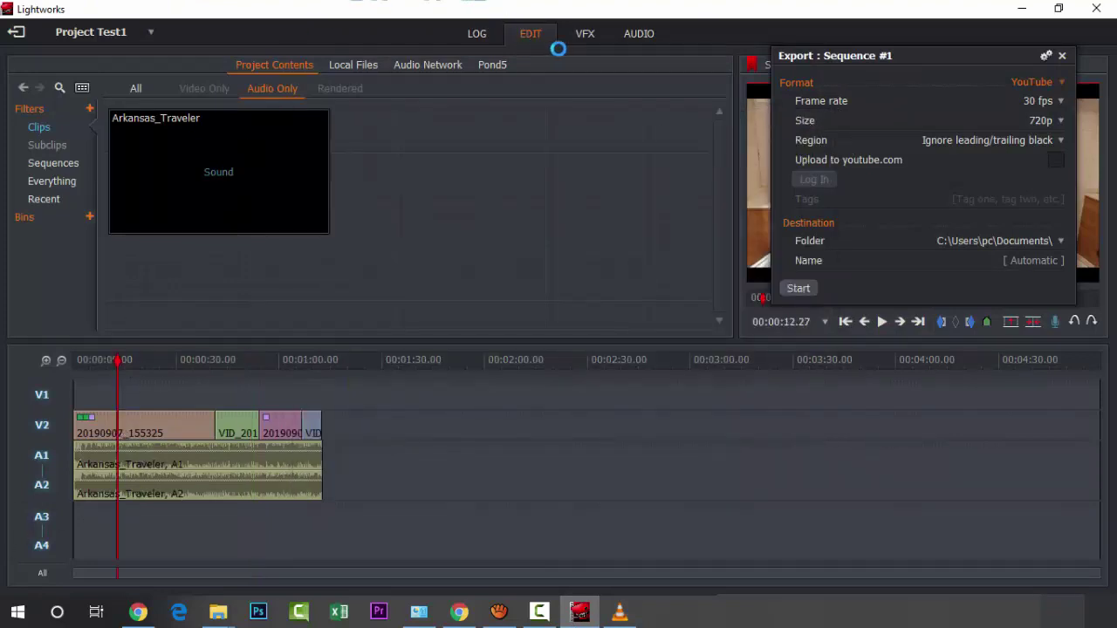
left_click(585, 35)
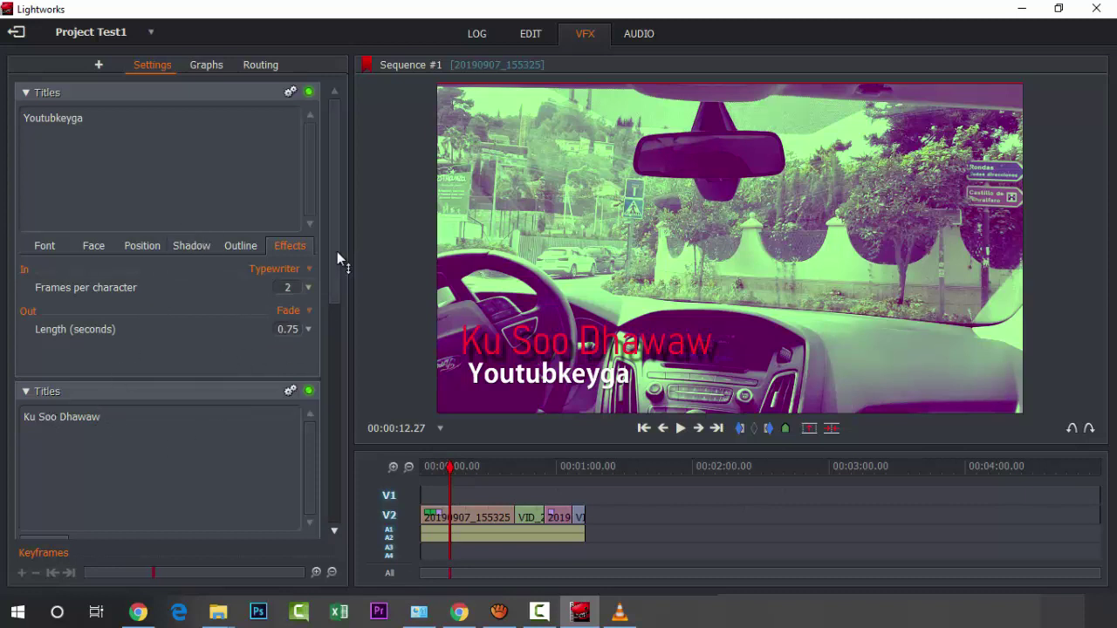
left_click_drag(337, 251, 343, 390)
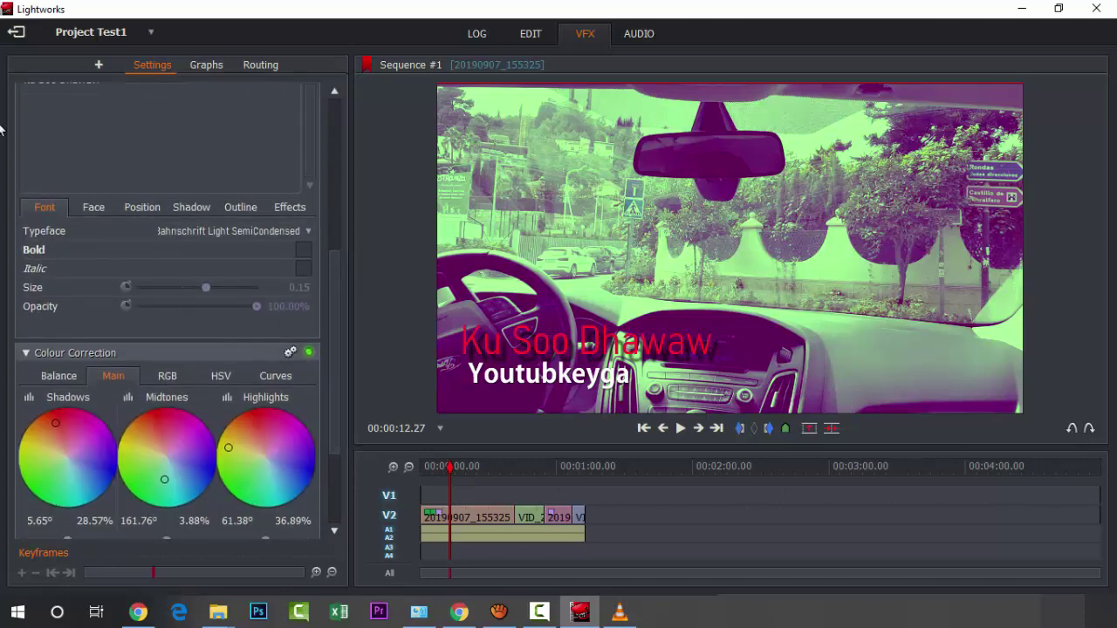
scroll(158, 195, "up", 2)
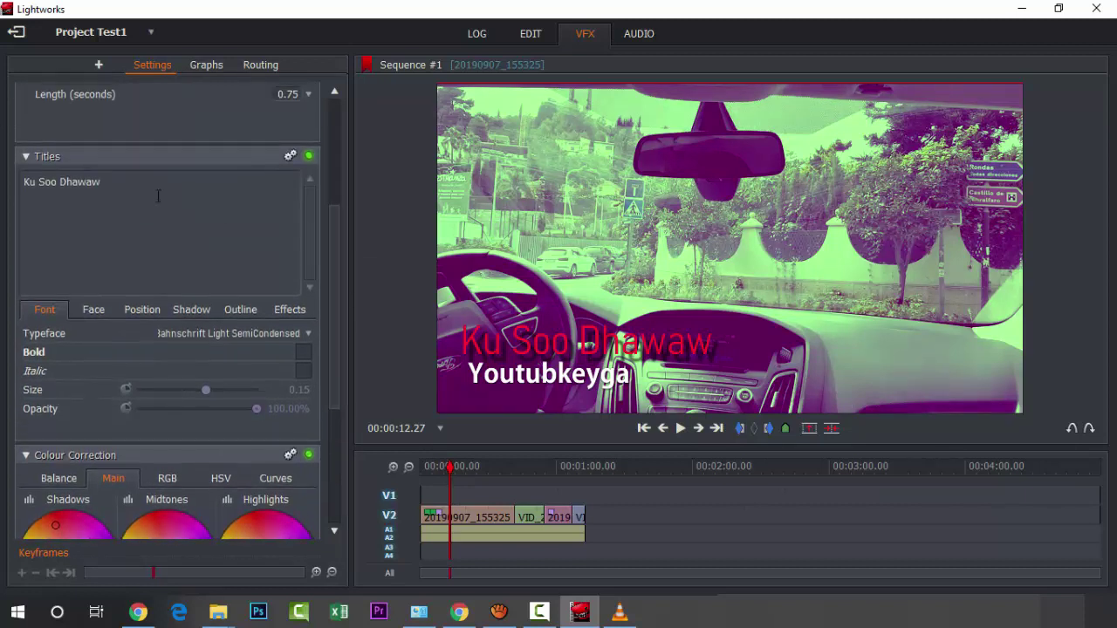